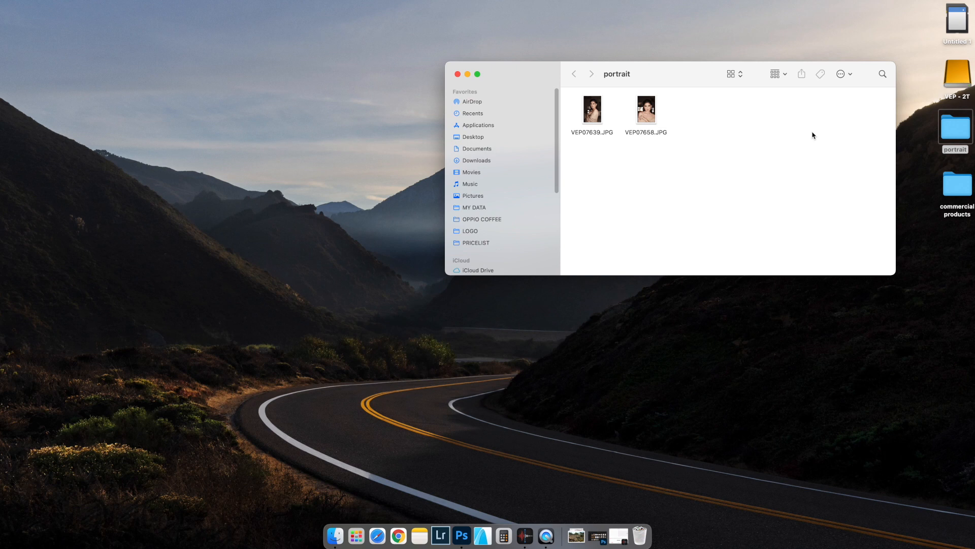
pyautogui.moveTo(685, 74); pyautogui.dragTo(608, 61)
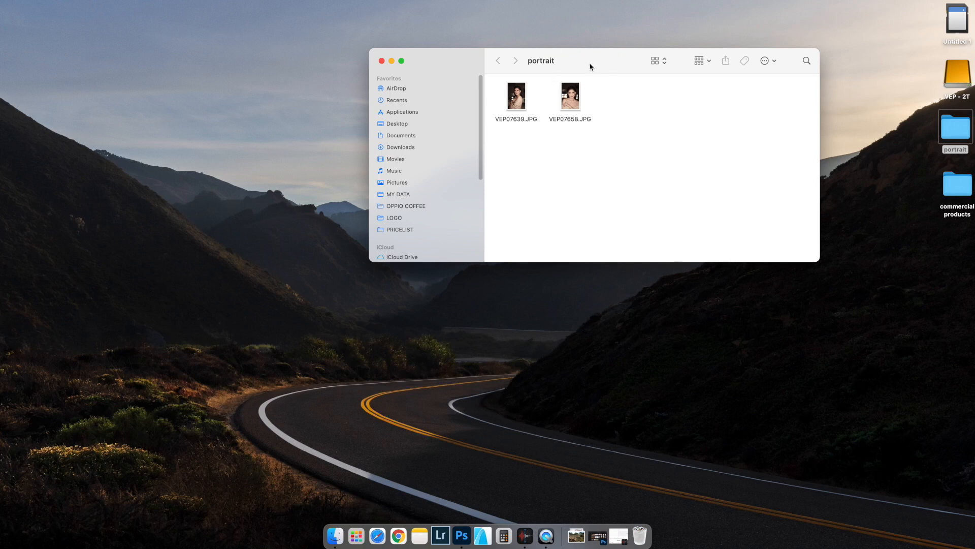
pyautogui.moveTo(592, 66); pyautogui.dragTo(558, 66)
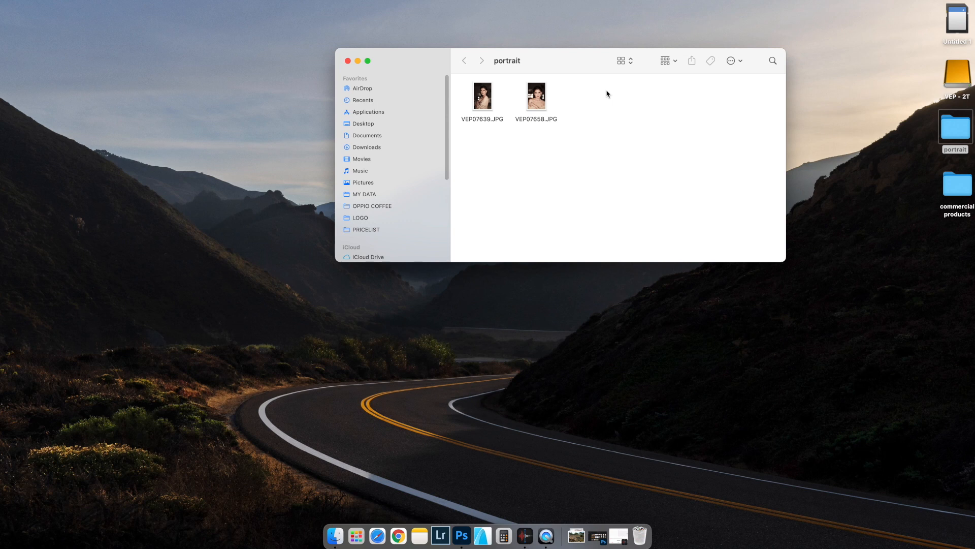
pyautogui.moveTo(582, 67)
pyautogui.mouseDown()
pyautogui.moveTo(571, 85)
pyautogui.moveTo(574, 63)
pyautogui.mouseUp()
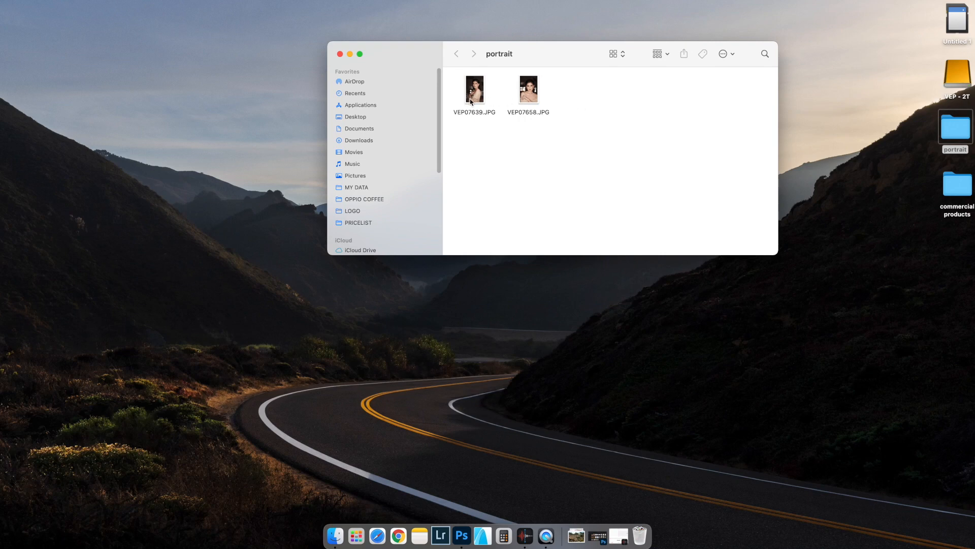
# Preview VEP07639.JPG and VEP07658.JPG in the portrait folder at large size, comparing the two portraits back and forth
pyautogui.click(484, 101)
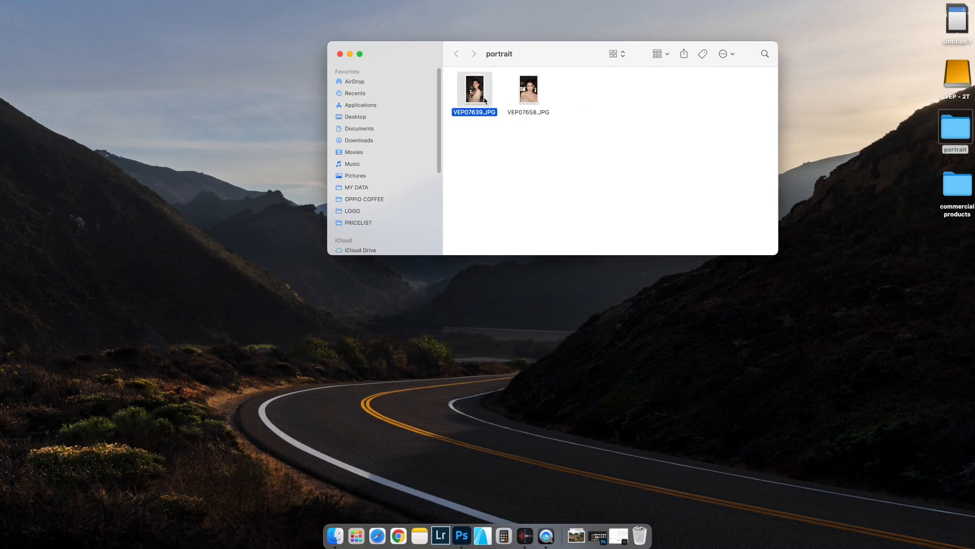
pyautogui.press('space')
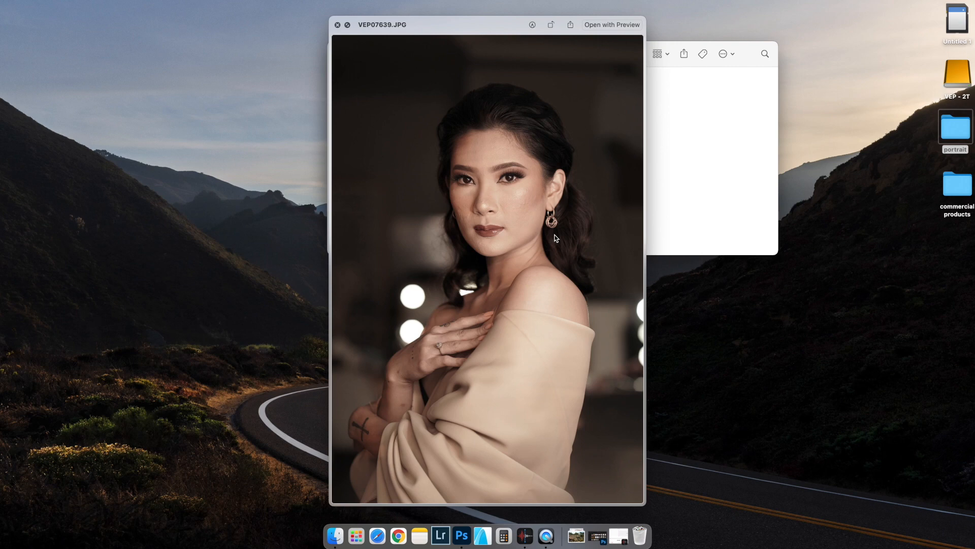
pyautogui.press('Right')
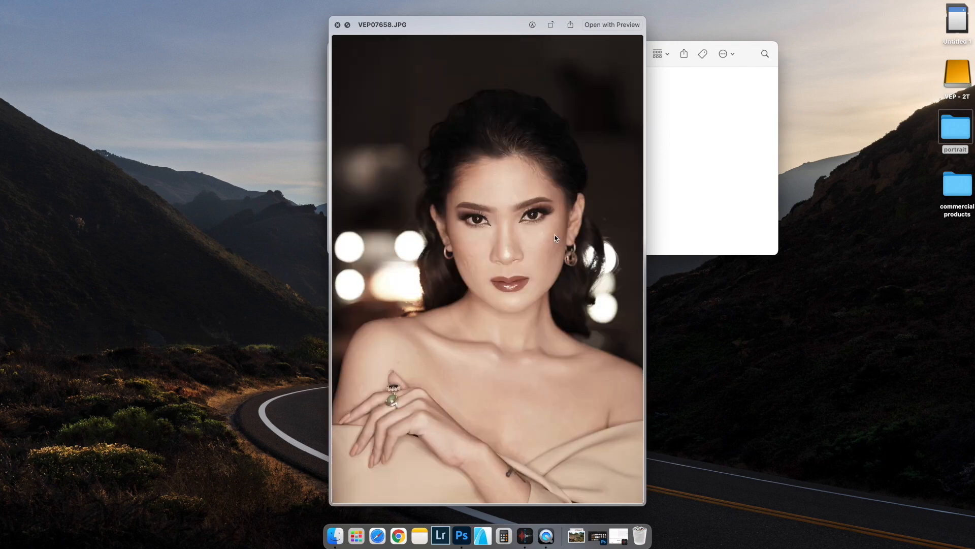
pyautogui.press('Left')
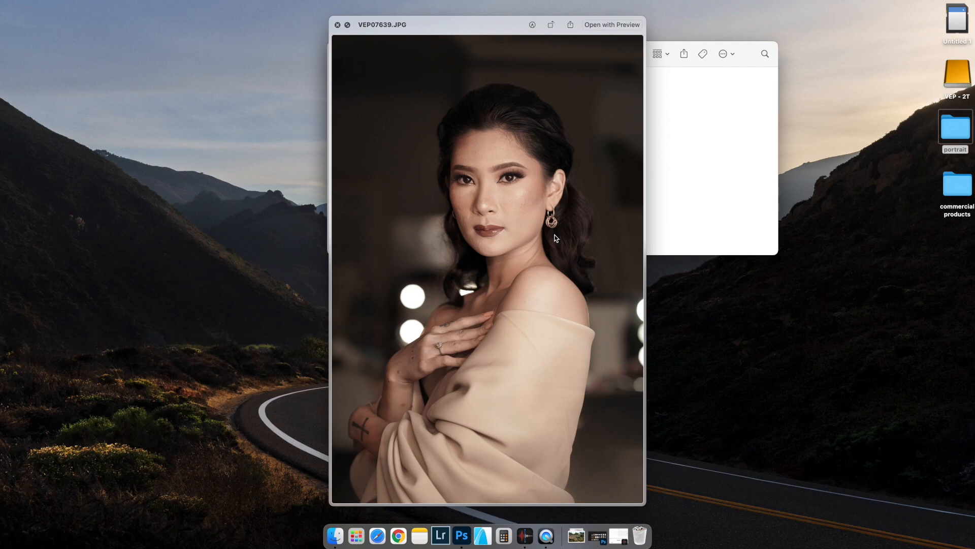
pyautogui.press('Right')
pyautogui.press('Left')
pyautogui.press('Right')
pyautogui.press('Left')
pyautogui.press('Right')
pyautogui.press('Left')
pyautogui.press('Right')
pyautogui.press('Left')
pyautogui.press('Right')
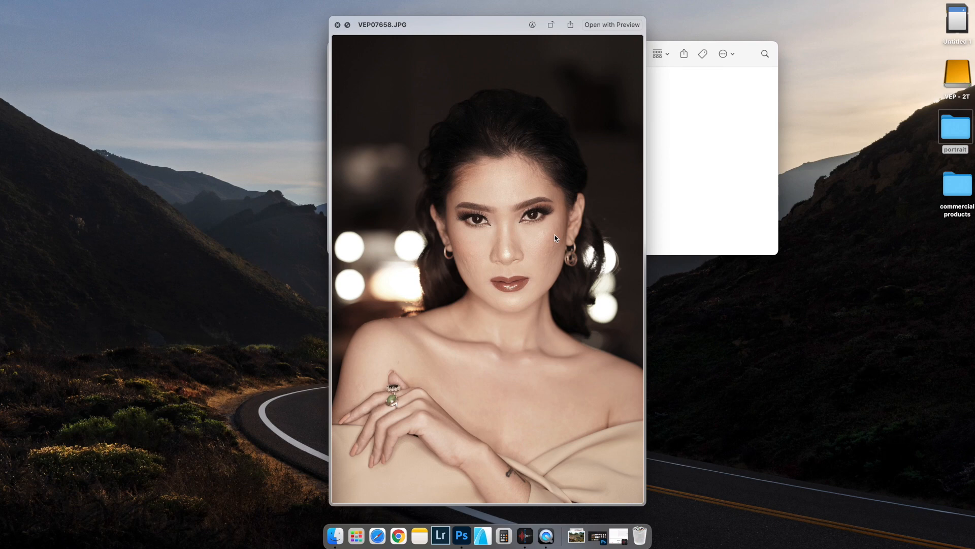
pyautogui.press('Right')
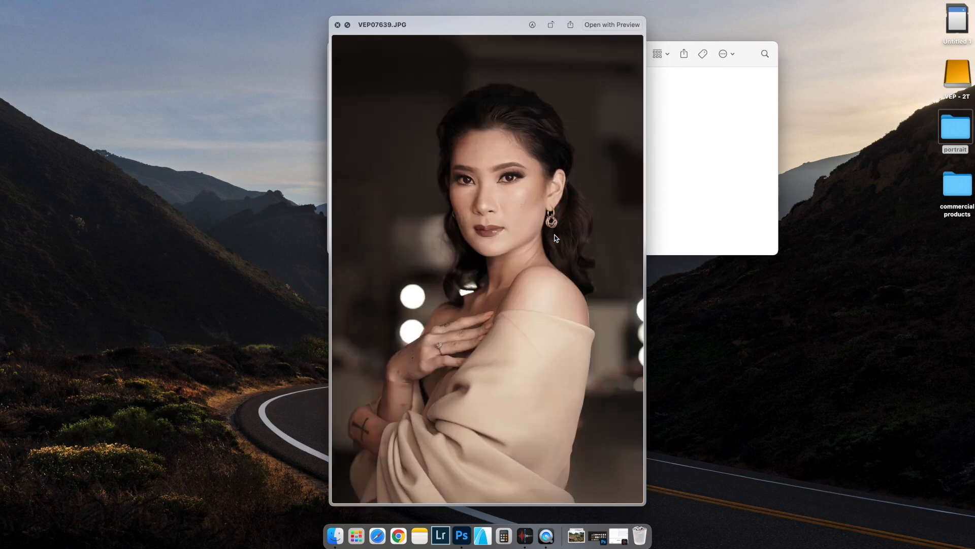
pyautogui.press('Right')
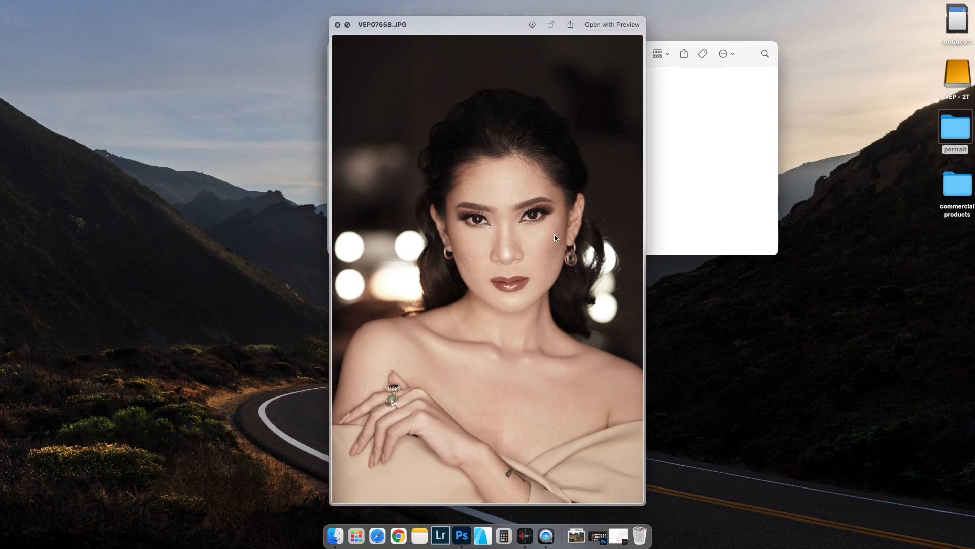
pyautogui.press('Right')
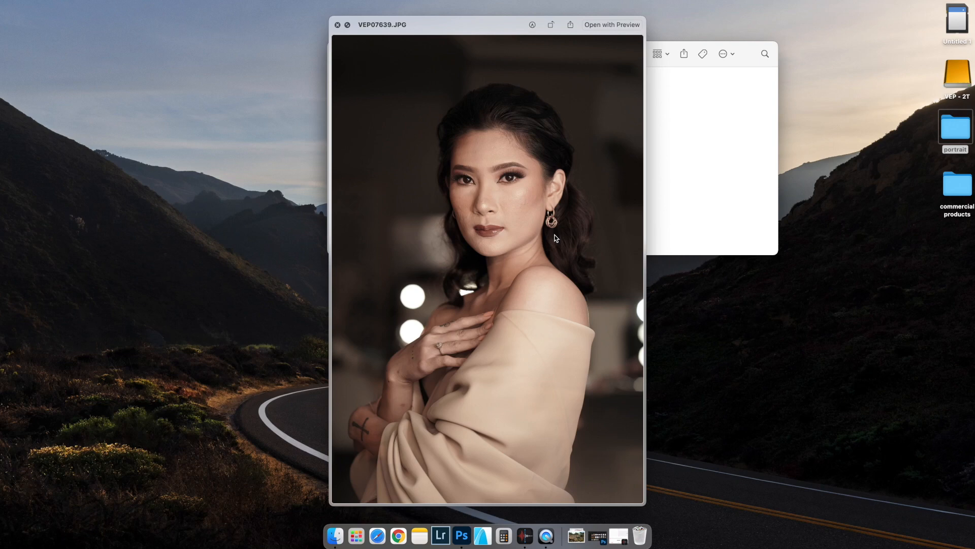
pyautogui.press('Right')
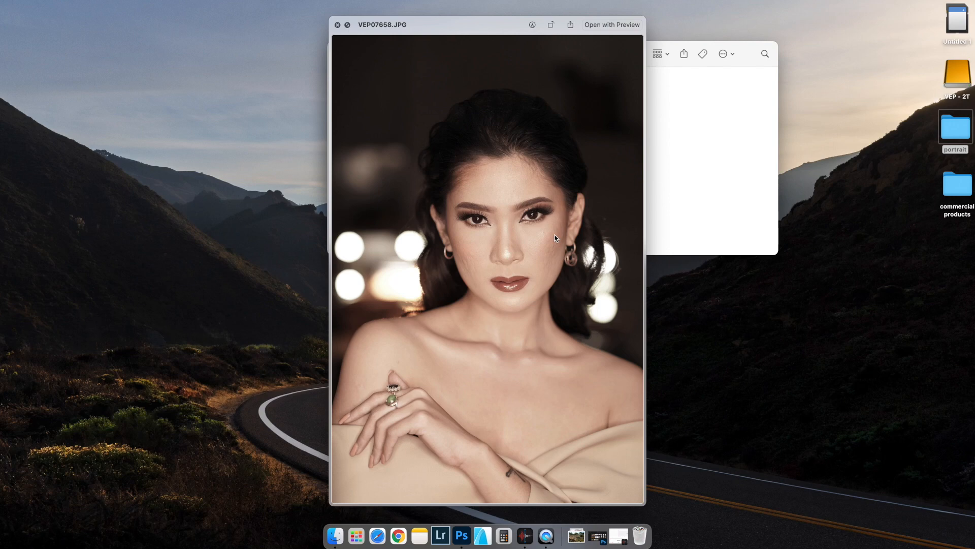
pyautogui.press('Left')
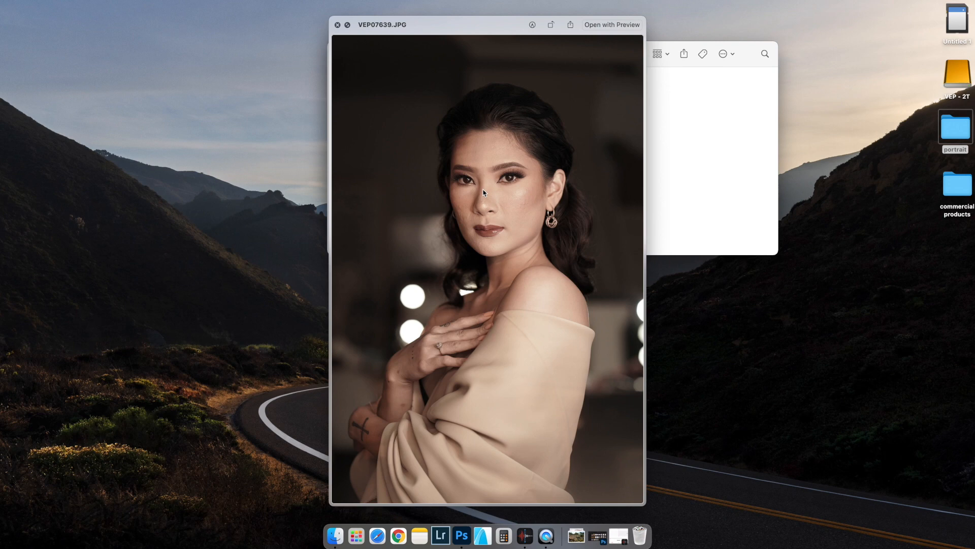
pyautogui.press('space')
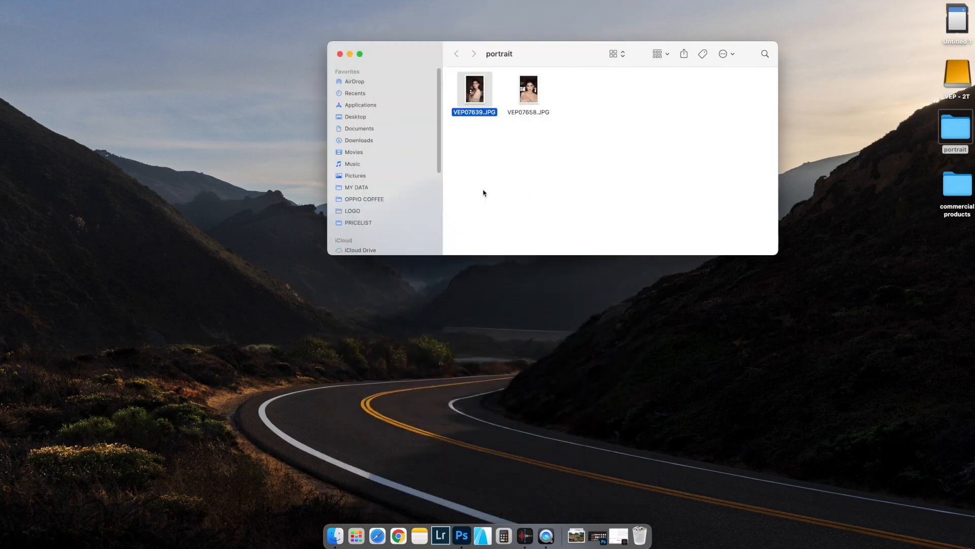
# Preview VEP07658.JPG on its own and check it once more against the other portrait
pyautogui.click(531, 87)
pyautogui.press('space')
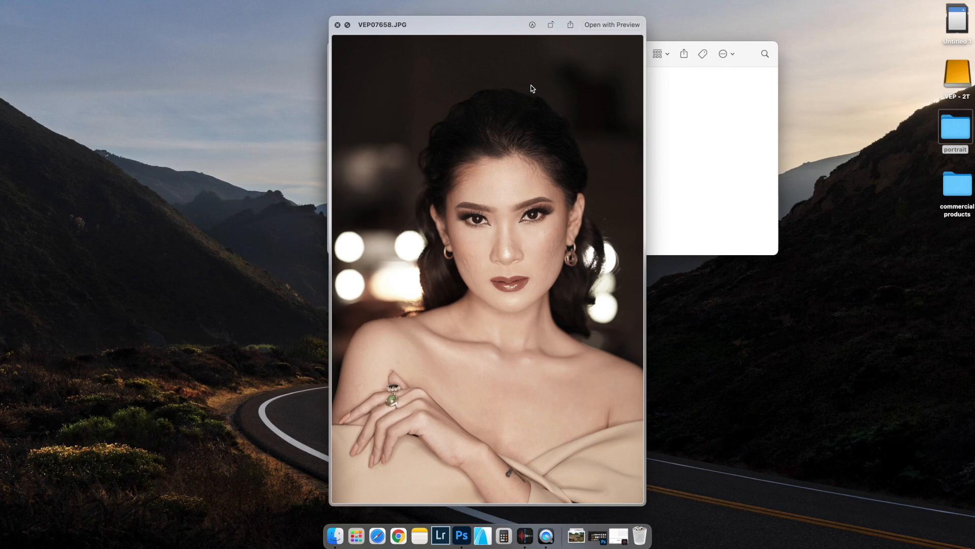
pyautogui.press('space')
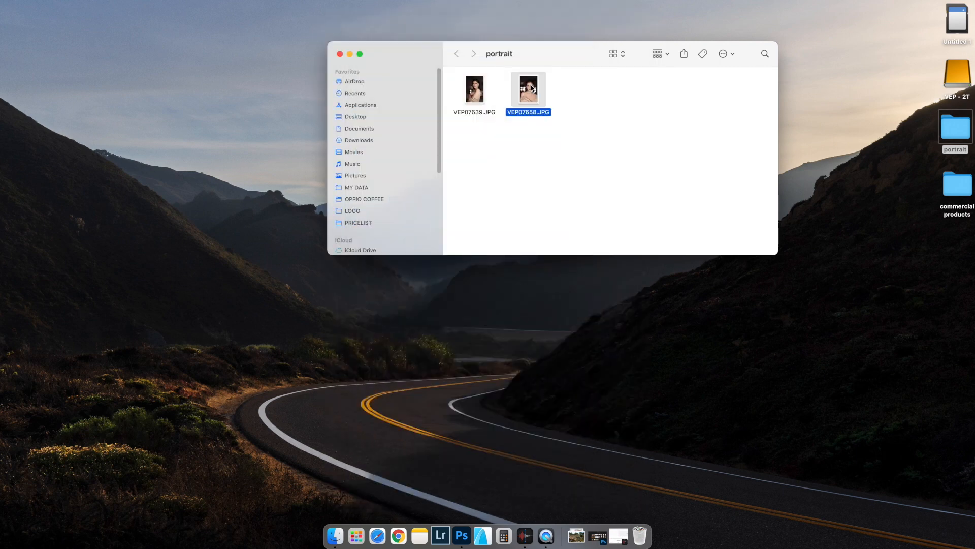
pyautogui.press('space')
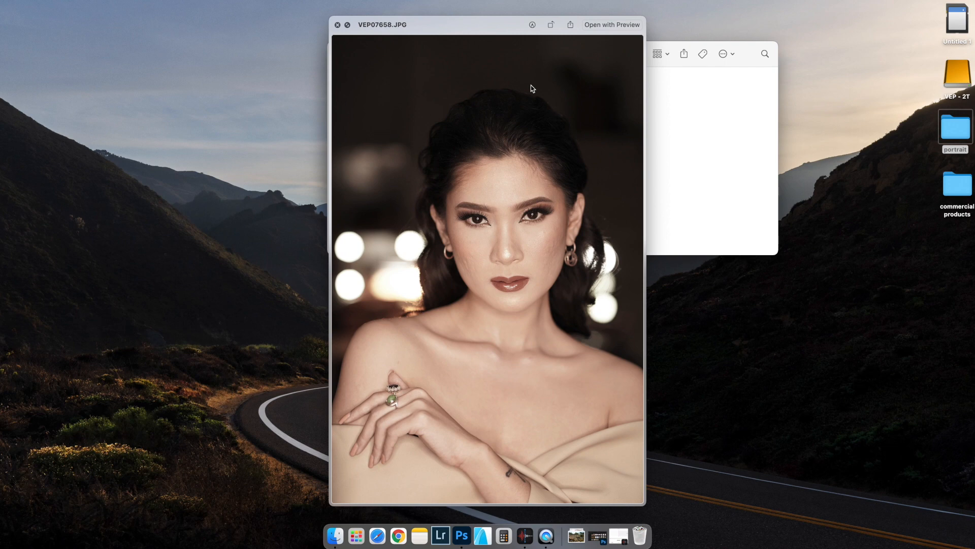
pyautogui.press('Left')
pyautogui.press('Right')
pyautogui.press('space')
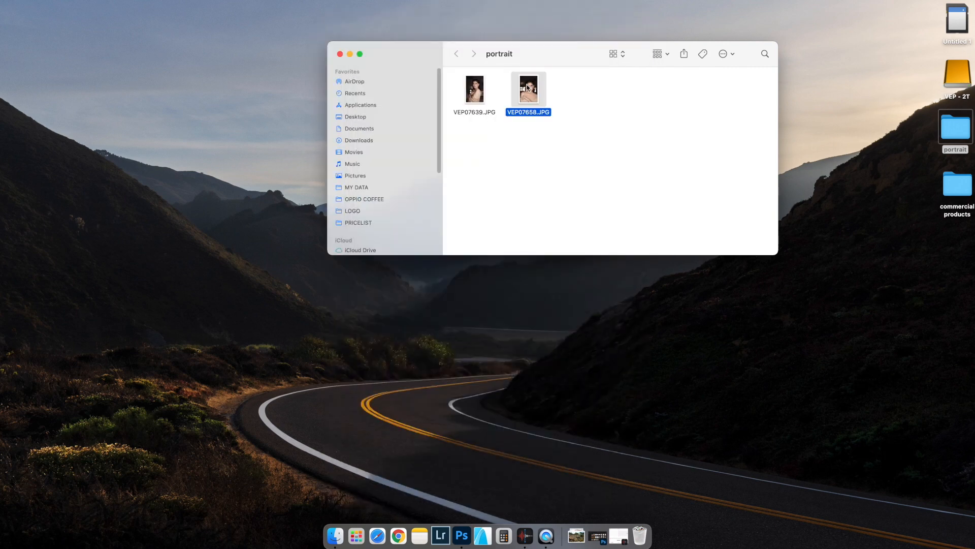
pyautogui.press('space')
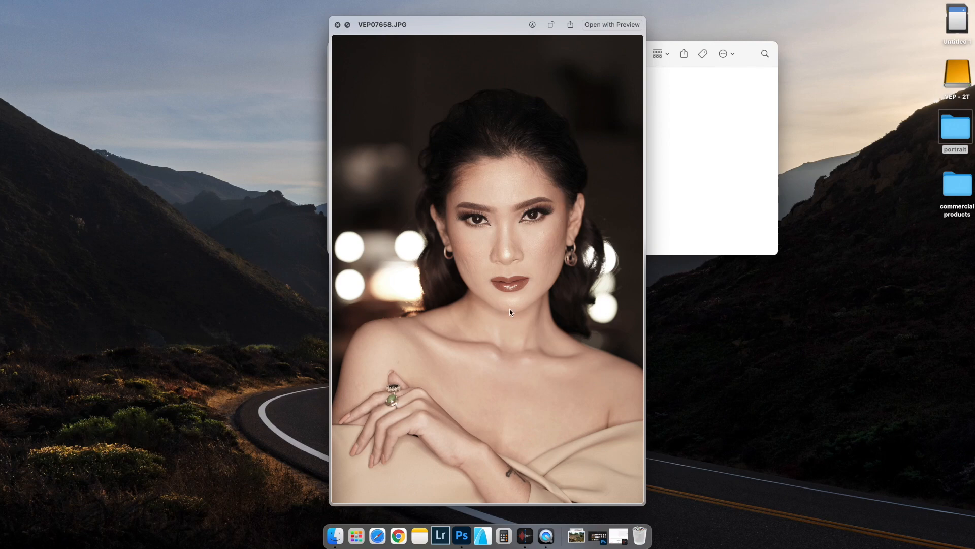
pyautogui.press('space')
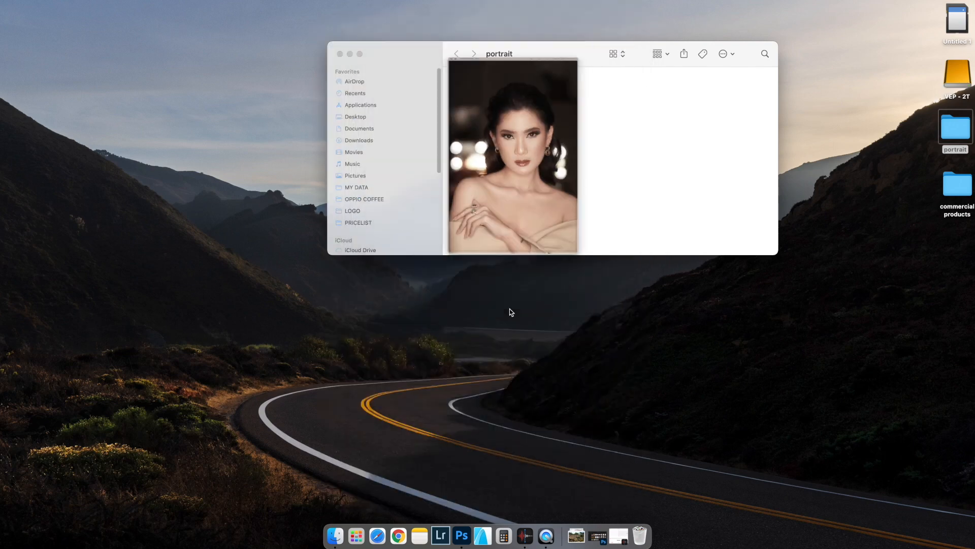
# Open VEP07658.JPG from the portrait folder in Photoshop and reposition the application window on the desktop
pyautogui.click(439, 535)
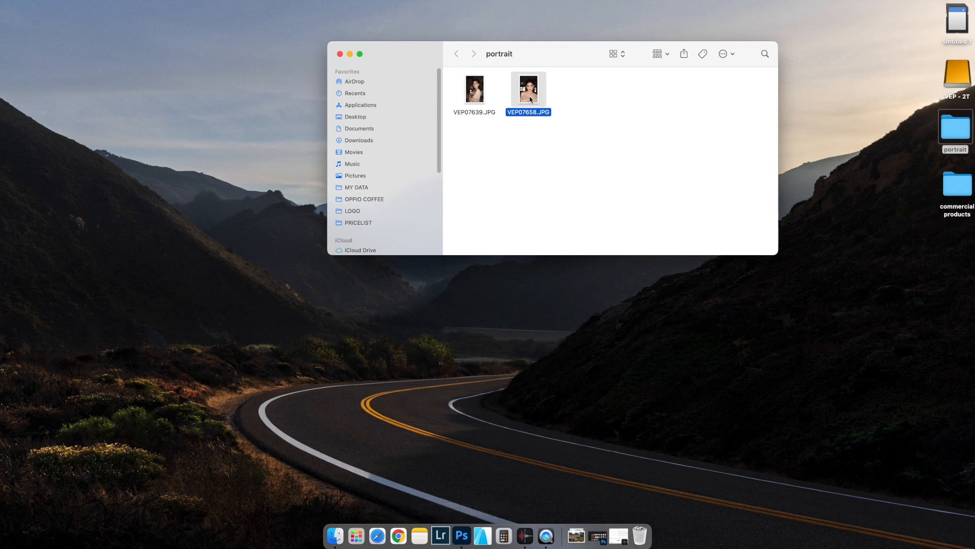
pyautogui.press('space')
pyautogui.press('space')
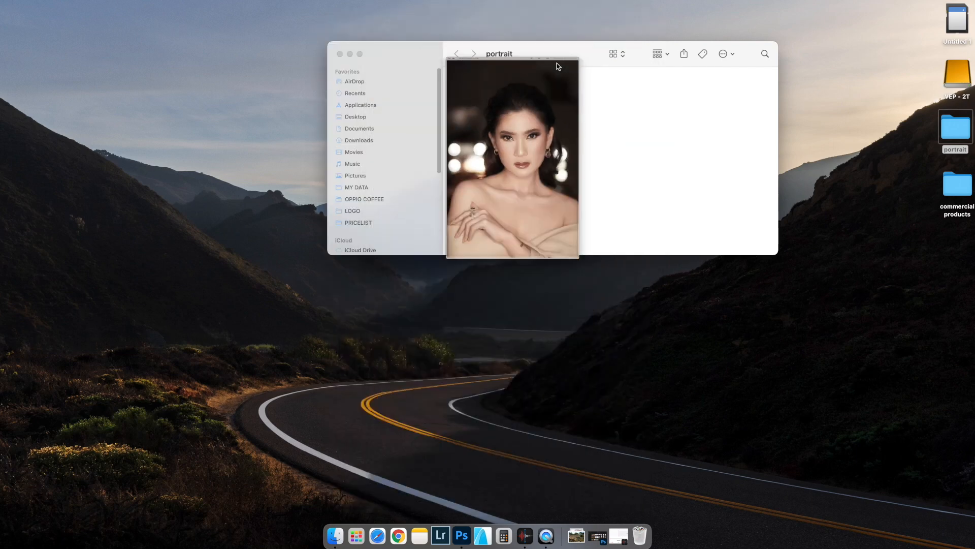
pyautogui.moveTo(534, 98); pyautogui.dragTo(536, 201)
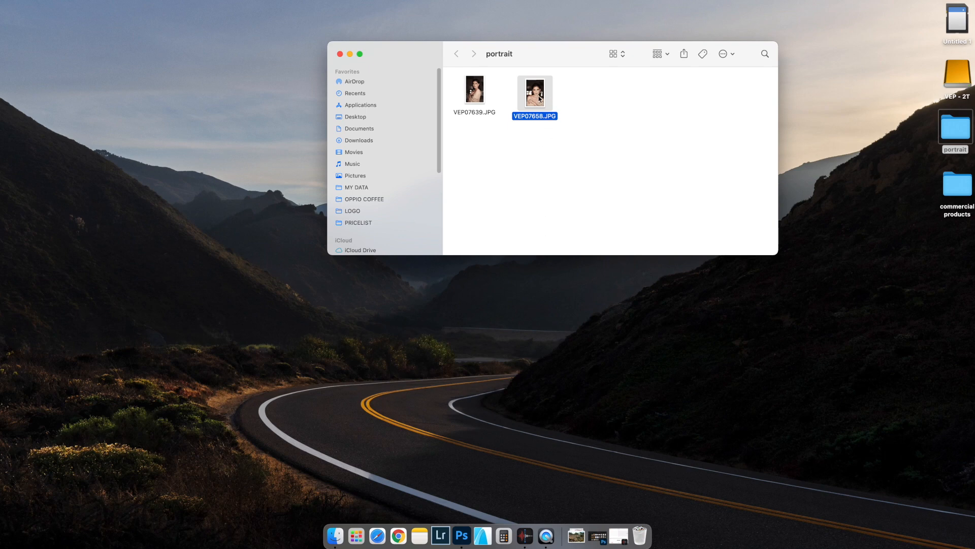
pyautogui.moveTo(539, 98); pyautogui.dragTo(539, 106)
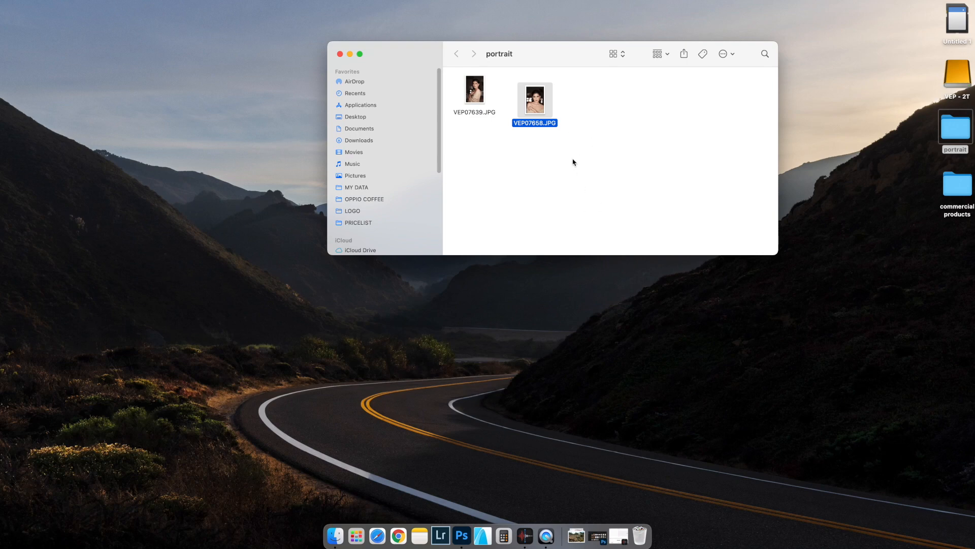
pyautogui.moveTo(539, 116); pyautogui.dragTo(463, 540)
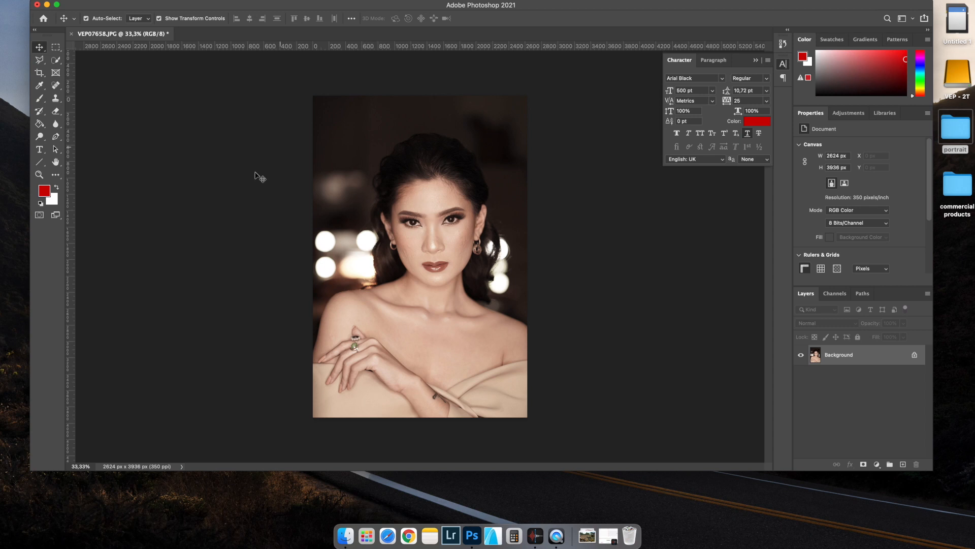
pyautogui.moveTo(367, 10); pyautogui.dragTo(384, 17)
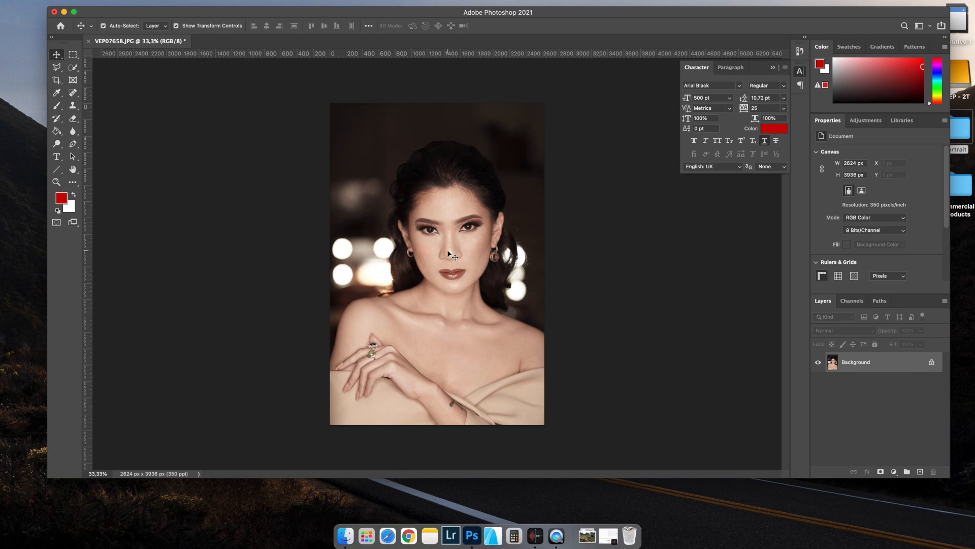
# Examine the skin texture and blemishes on the model's face up close, especially around the nose and cheeks
pyautogui.scroll(5, 447, 249)
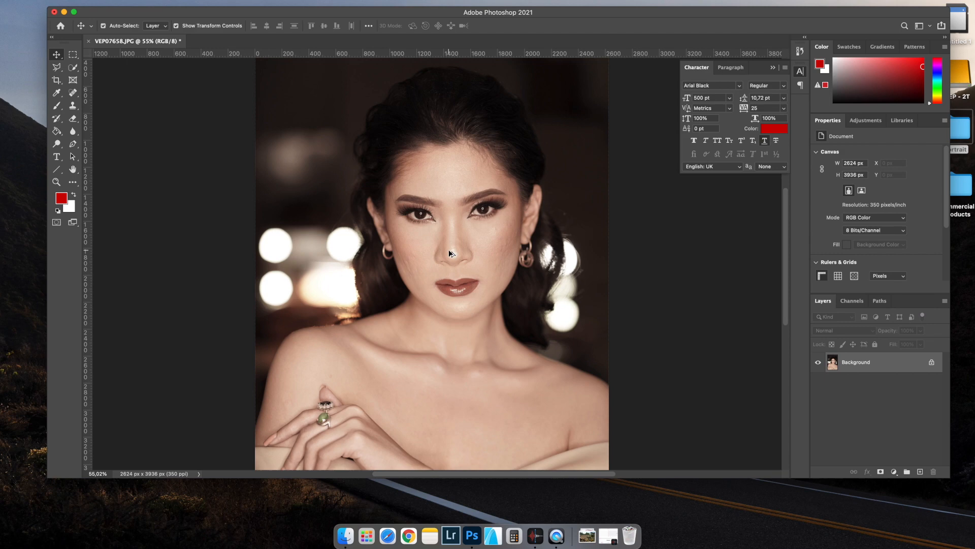
pyautogui.scroll(8, 450, 249)
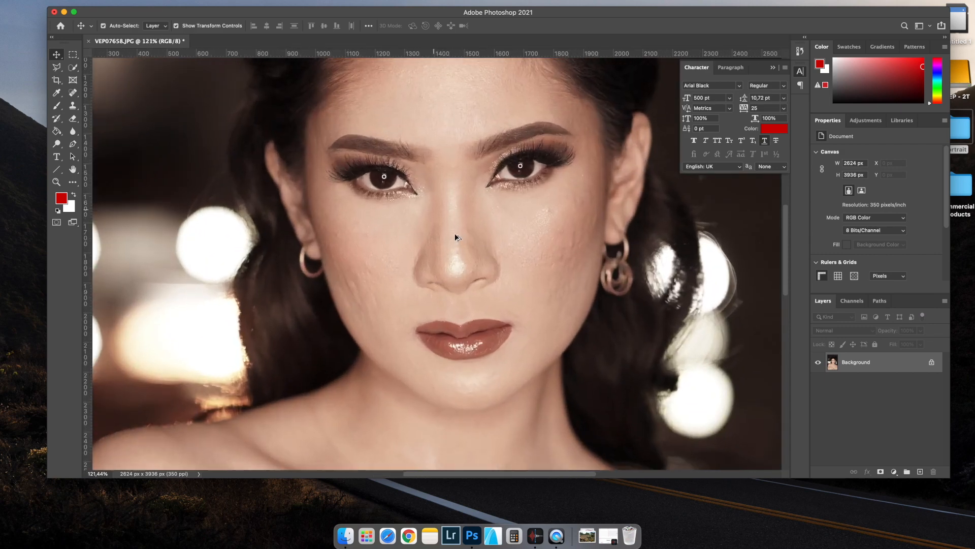
pyautogui.scroll(3, 456, 234)
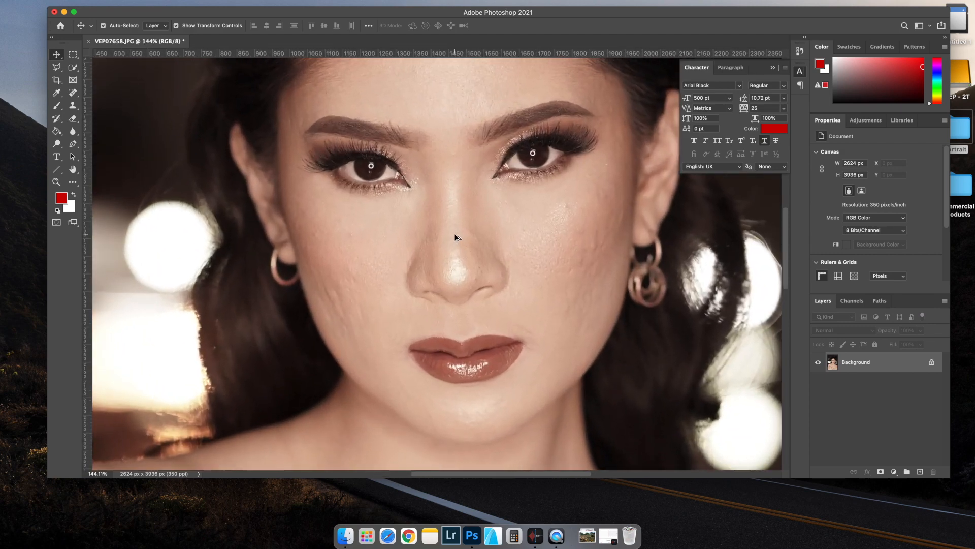
pyautogui.scroll(-1, 455, 237)
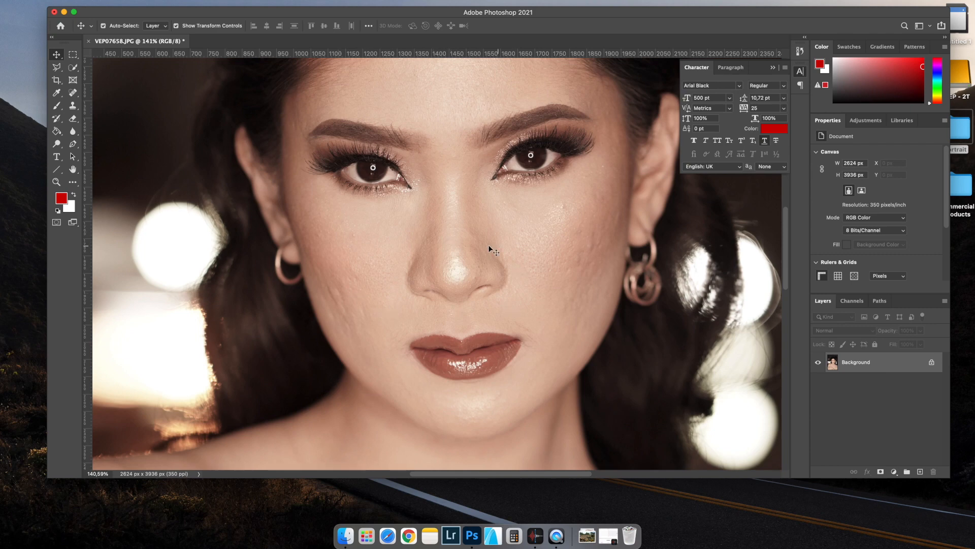
pyautogui.scroll(-4, 478, 245)
pyautogui.scroll(3, 478, 244)
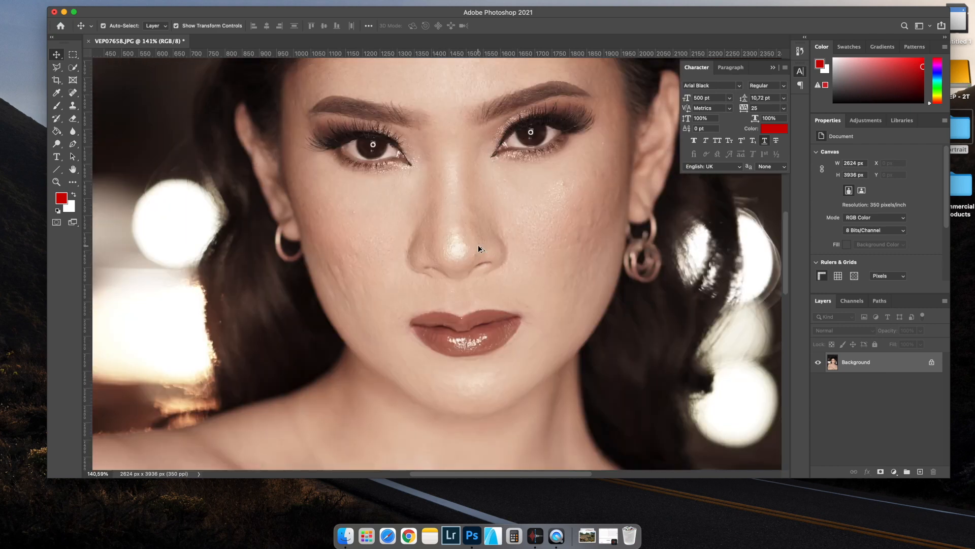
pyautogui.scroll(2, 482, 248)
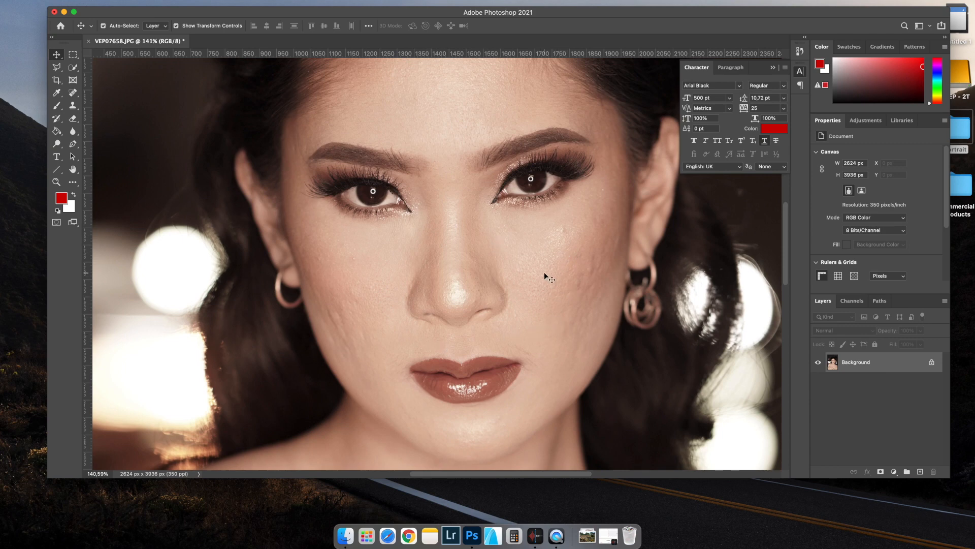
pyautogui.moveTo(531, 276); pyautogui.dragTo(433, 253)
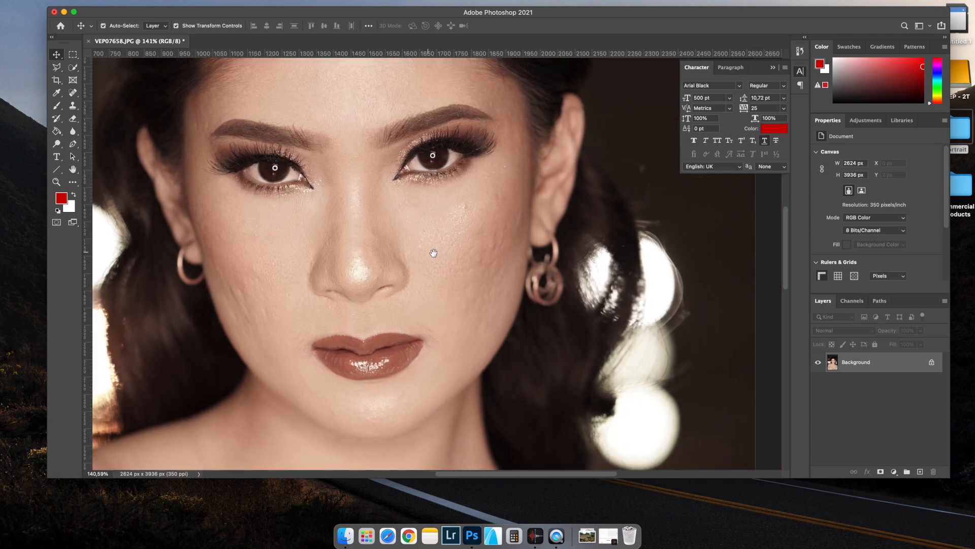
pyautogui.moveTo(493, 243); pyautogui.dragTo(493, 245)
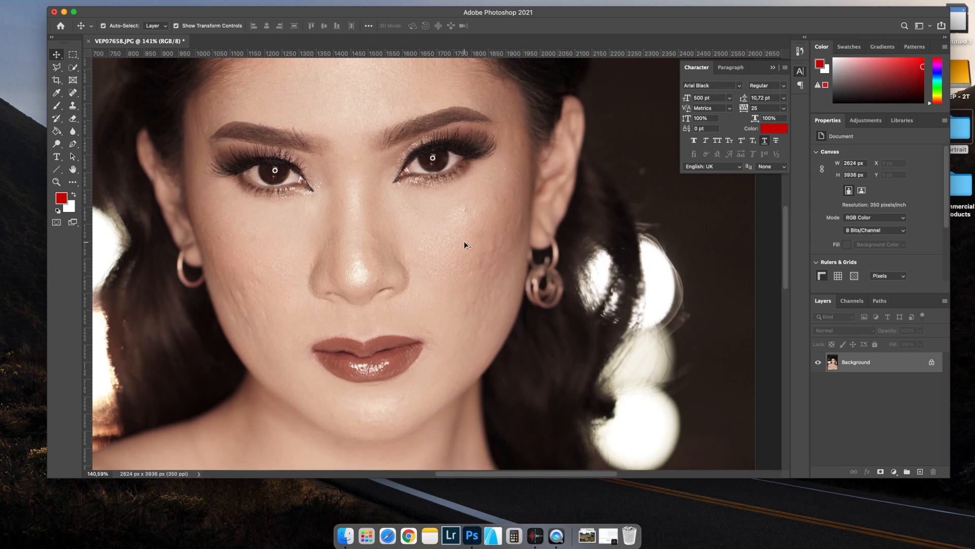
pyautogui.scroll(5, 464, 243)
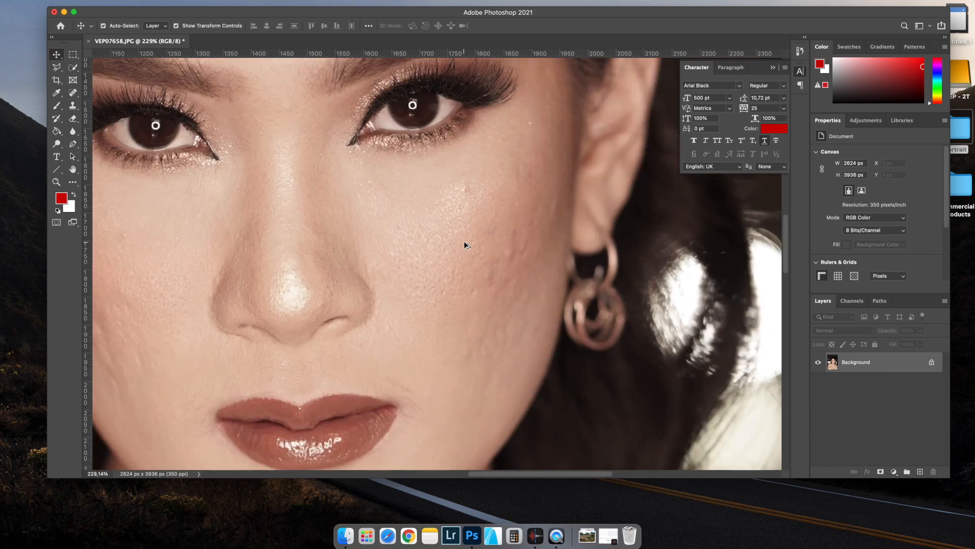
# Activate the Clone Stamp tool for retouching the model's cheek
pyautogui.scroll(1, 464, 245)
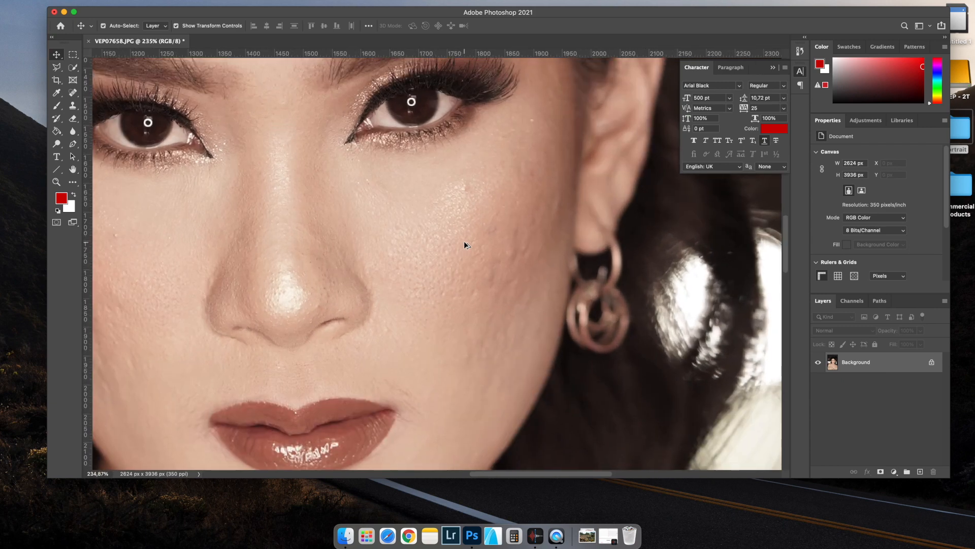
pyautogui.scroll(8, 464, 245)
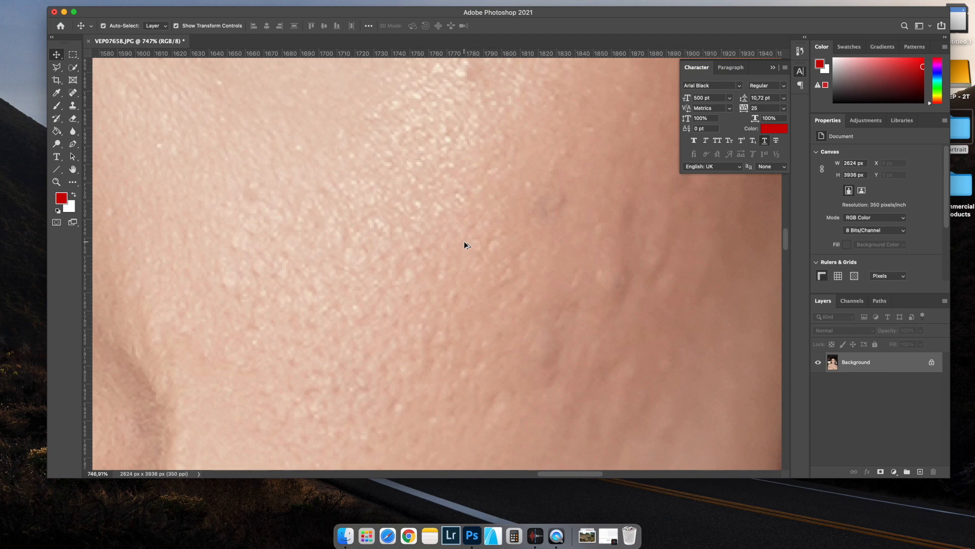
pyautogui.scroll(-7, 464, 243)
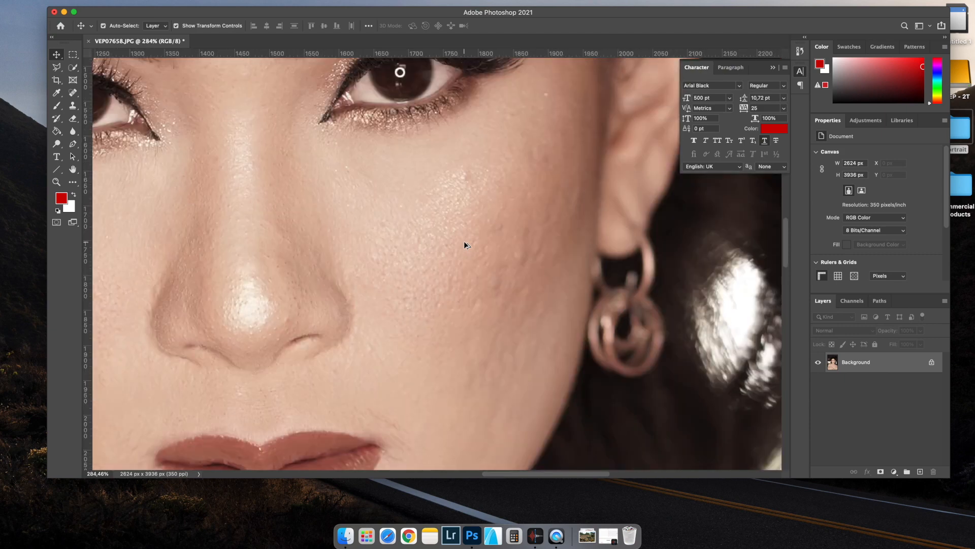
pyautogui.scroll(1, 464, 245)
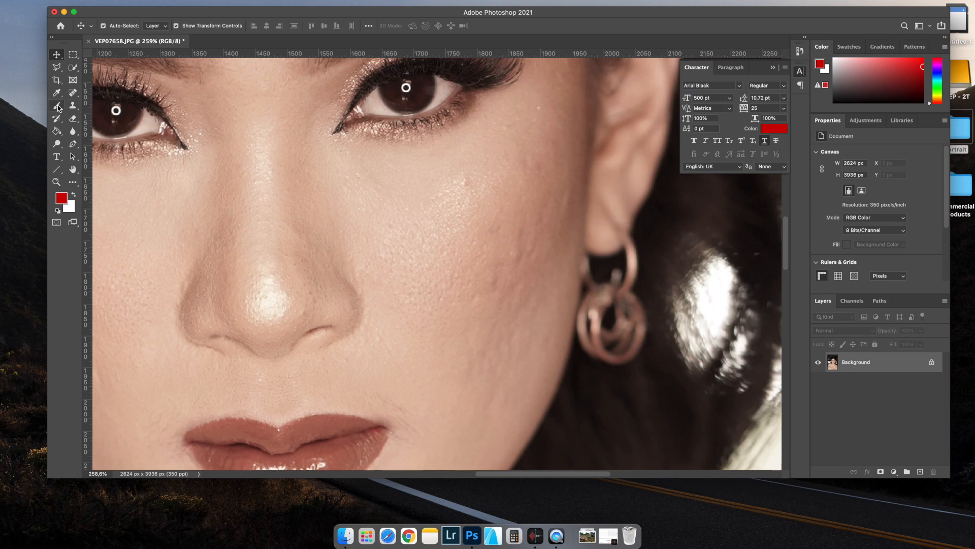
pyautogui.click(76, 107)
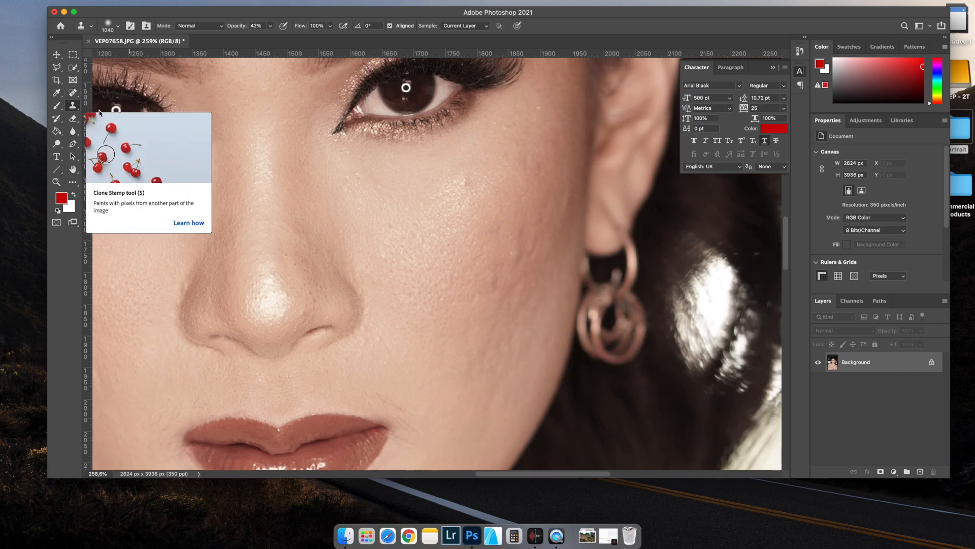
pyautogui.rightClick(76, 109)
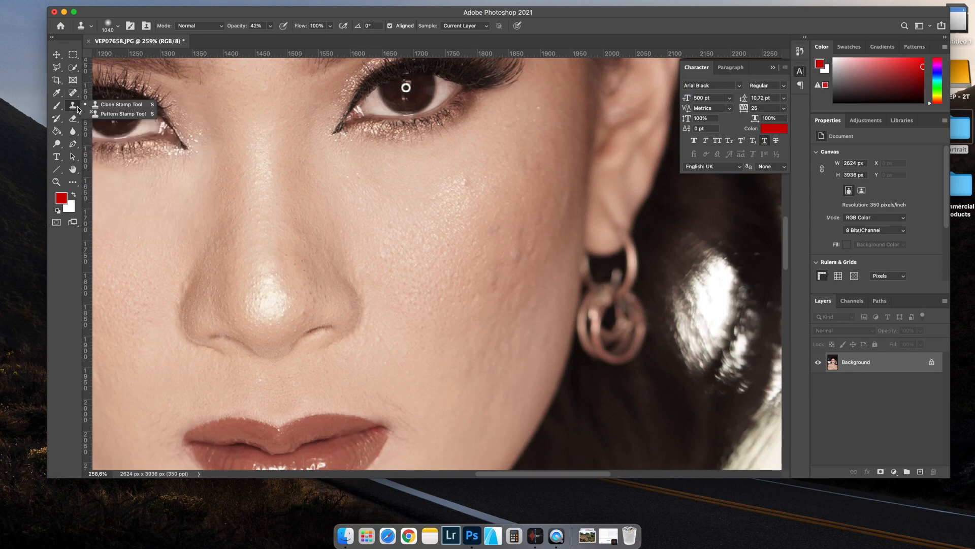
pyautogui.click(119, 106)
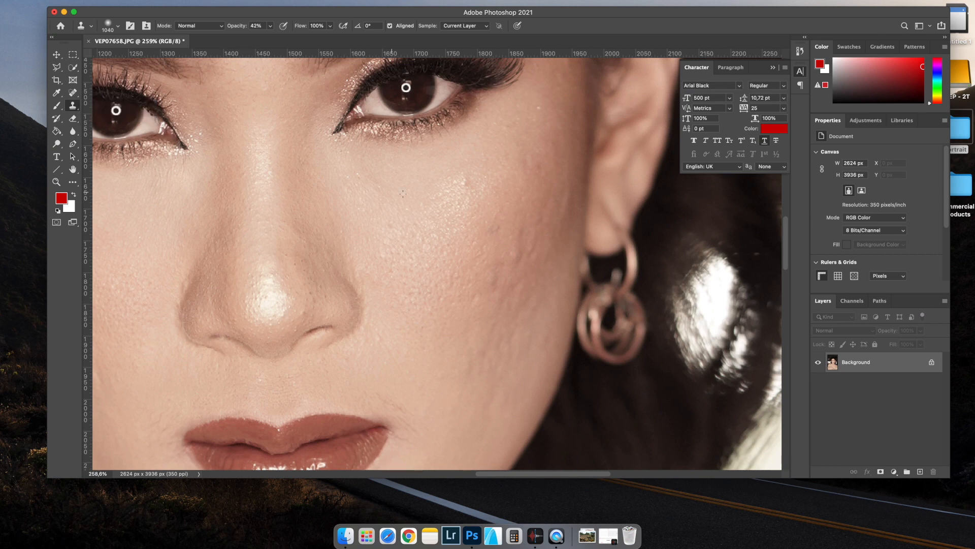
# Set the Clone Stamp brush size to 55 px, keeping the soft edge
pyautogui.rightClick(409, 193)
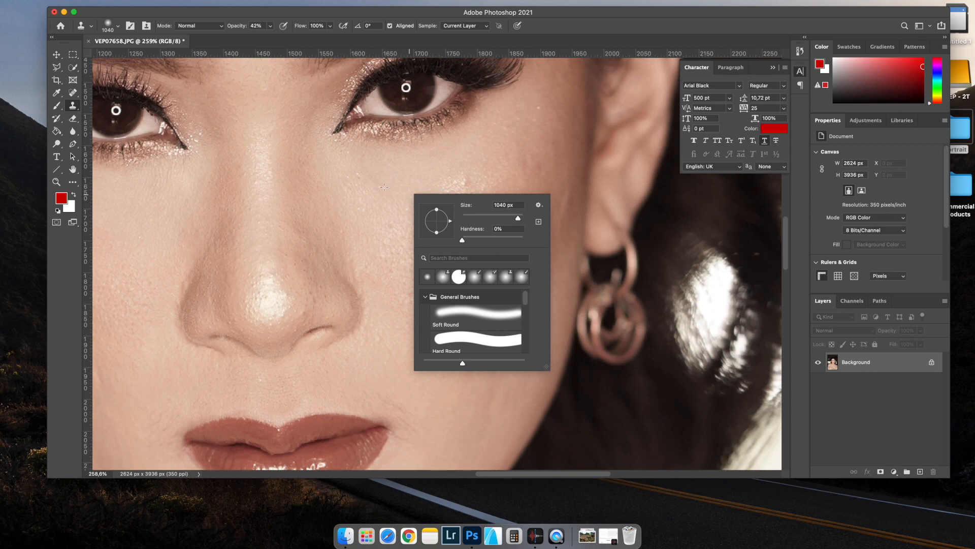
pyautogui.click(463, 217)
pyautogui.click(500, 217)
pyautogui.click(474, 217)
pyautogui.moveTo(472, 218); pyautogui.dragTo(479, 217)
pyautogui.click(375, 200)
# Clone nearby clean skin over the shiny bumps below the eye on the photo's right-hand cheek, and set the stamp opacity to 50%
pyautogui.click(481, 200)
pyautogui.keyDown('alt'); pyautogui.click(470, 197); pyautogui.keyUp('alt')
pyautogui.scroll(-3, 469, 197)
pyautogui.scroll(4, 472, 194)
pyautogui.scroll(-3, 475, 190)
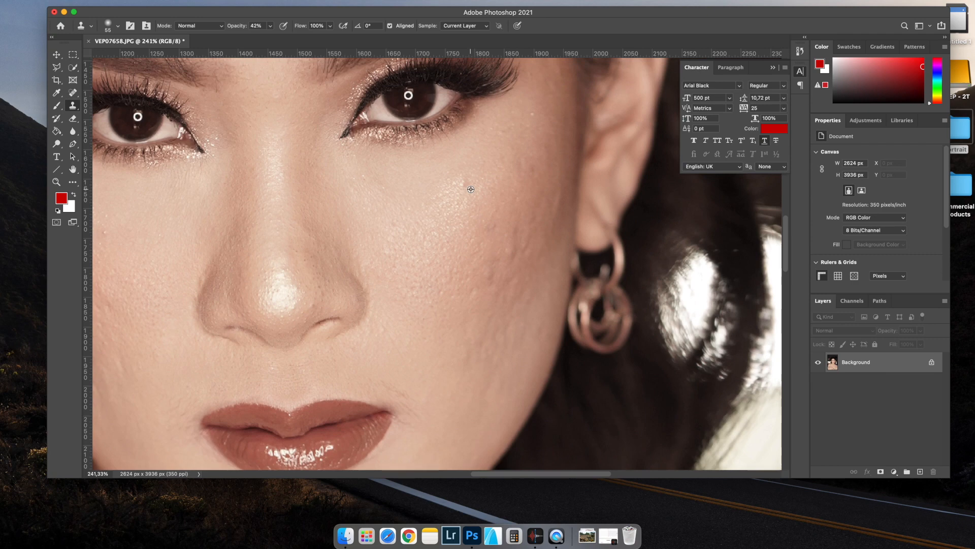
pyautogui.scroll(2, 472, 191)
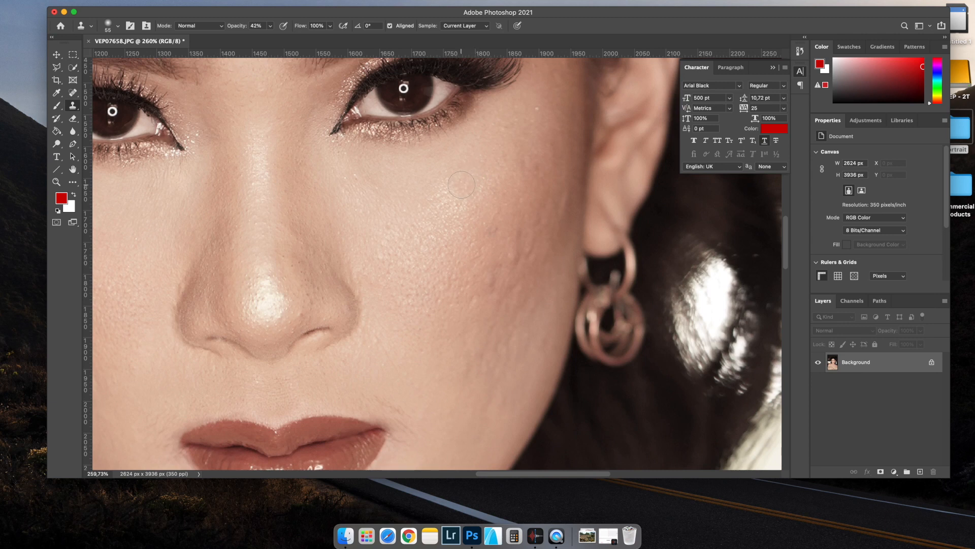
pyautogui.moveTo(465, 185); pyautogui.dragTo(463, 210)
pyautogui.moveTo(460, 188); pyautogui.dragTo(451, 182)
pyautogui.keyDown('alt'); pyautogui.click(480, 200); pyautogui.keyUp('alt')
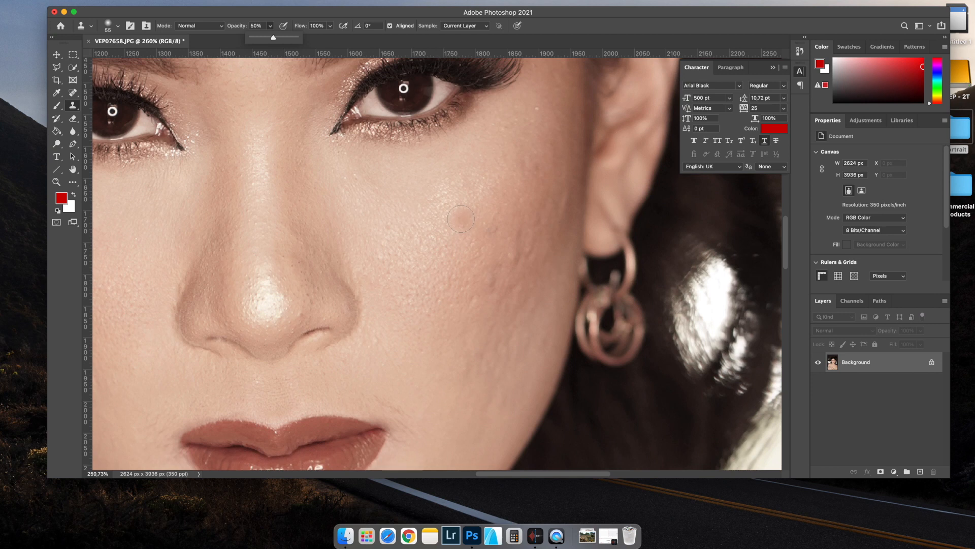
# Clone smoother sampled skin over the bumps and dark marks in the middle of the photo's right-hand cheek
pyautogui.keyDown('alt'); pyautogui.click(473, 185); pyautogui.keyUp('alt')
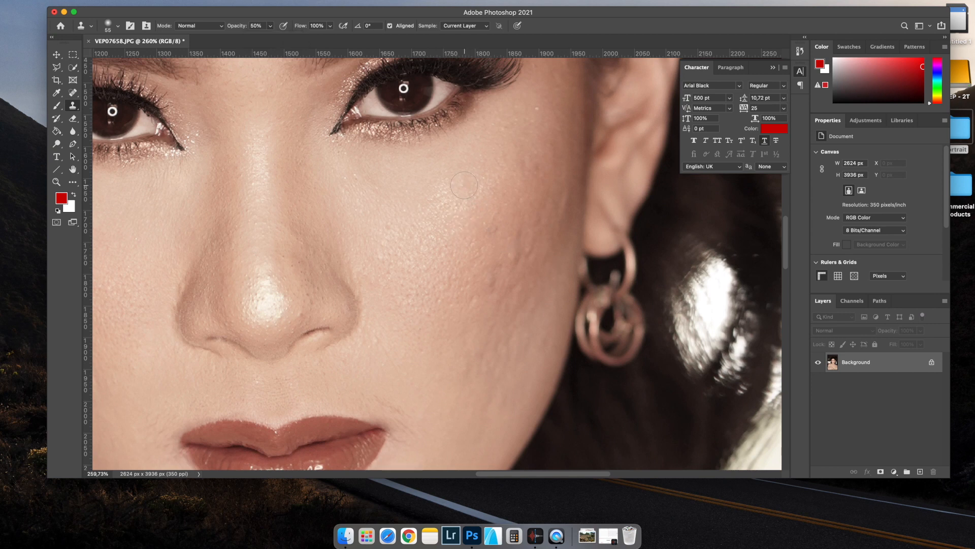
pyautogui.keyDown('alt'); pyautogui.click(503, 212); pyautogui.keyUp('alt')
pyautogui.click(512, 257)
pyautogui.keyDown('alt'); pyautogui.click(492, 262); pyautogui.keyUp('alt')
pyautogui.click(490, 281)
pyautogui.keyDown('alt'); pyautogui.click(501, 275); pyautogui.keyUp('alt')
pyautogui.keyDown('alt'); pyautogui.click(473, 283); pyautogui.keyUp('alt')
# Clone sampled skin over the marks on the outer part of the same cheek near the ear, and resample lower down
pyautogui.keyDown('alt'); pyautogui.click(561, 173); pyautogui.keyUp('alt')
pyautogui.click(564, 198)
pyautogui.keyDown('alt'); pyautogui.click(561, 183); pyautogui.keyUp('alt')
pyautogui.keyDown('alt'); pyautogui.click(524, 324); pyautogui.keyUp('alt')
# Clone clean skin over the blemishes on the upper and middle areas of the photo's left-hand cheek, beside the single hoop earring
pyautogui.scroll(-10, 389, 330)
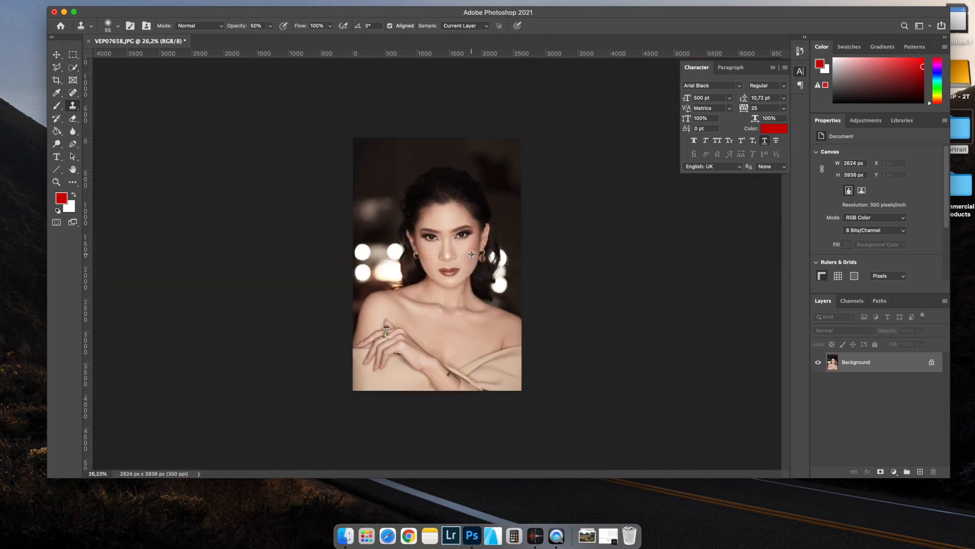
pyautogui.scroll(5, 488, 245)
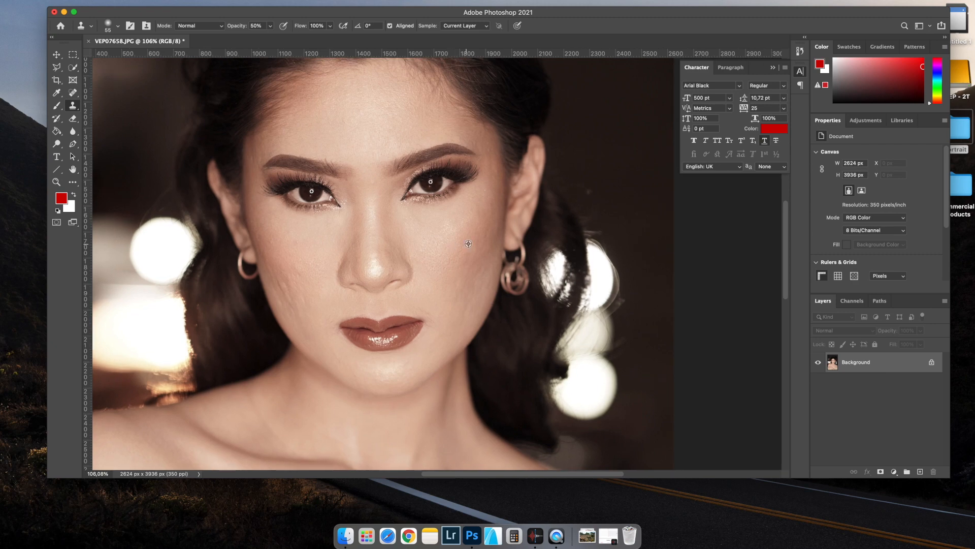
pyautogui.scroll(3, 473, 243)
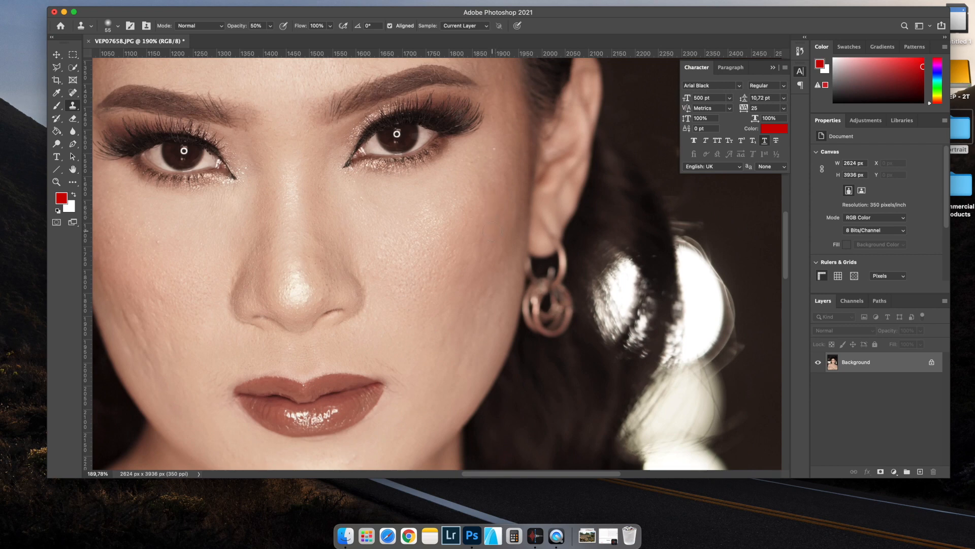
pyautogui.hscroll(-8, 229, 255)
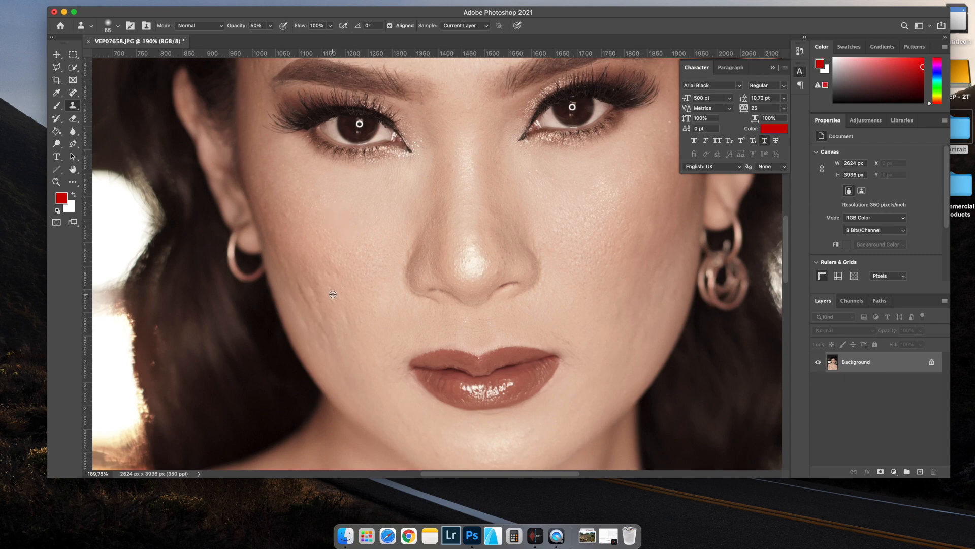
pyautogui.scroll(3, 333, 294)
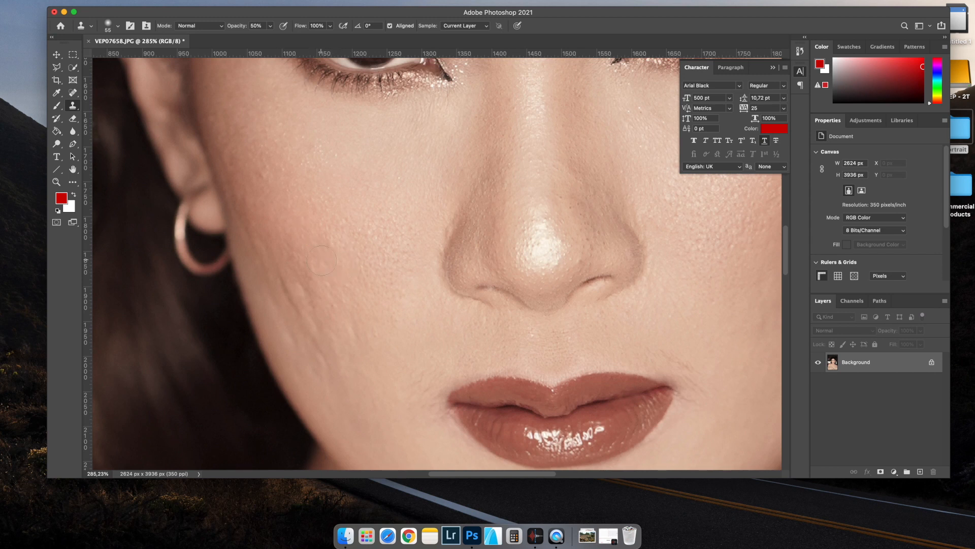
pyautogui.keyDown('alt'); pyautogui.click(299, 238); pyautogui.keyUp('alt')
pyautogui.keyDown('alt'); pyautogui.click(298, 262); pyautogui.keyUp('alt')
pyautogui.click(308, 280)
pyautogui.click(307, 288)
pyautogui.keyDown('alt'); pyautogui.click(286, 190); pyautogui.keyUp('alt')
pyautogui.click(259, 176)
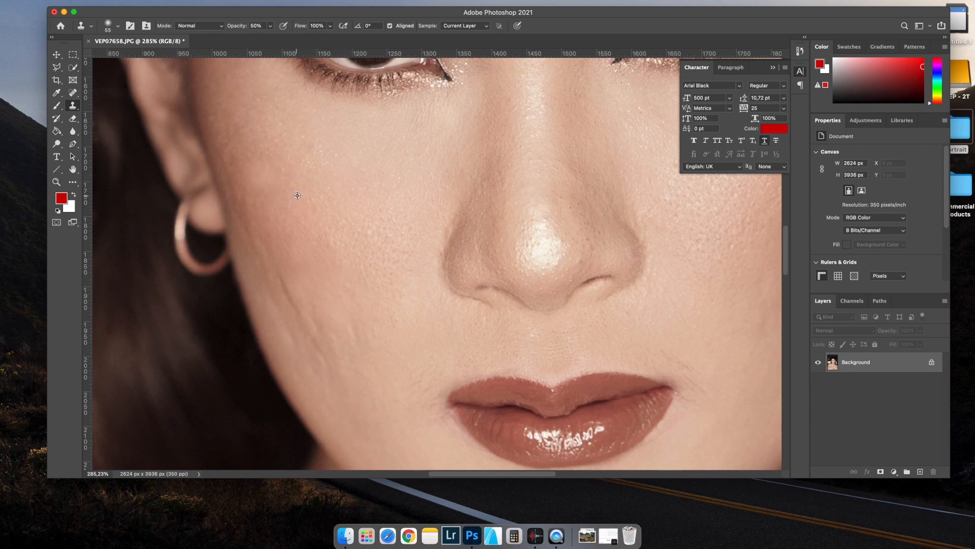
# Clone sampled skin over the creases and bumps on the lower part of the photo's left-hand cheek
pyautogui.click(296, 308)
pyautogui.keyDown('alt'); pyautogui.click(299, 283); pyautogui.keyUp('alt')
pyautogui.moveTo(304, 304); pyautogui.dragTo(287, 282)
pyautogui.moveTo(316, 330); pyautogui.dragTo(312, 285)
# Increase the Clone Stamp brush to 87 px and smooth the remaining creases toward the jaw on the left-hand cheek
pyautogui.rightClick(331, 327)
pyautogui.moveTo(403, 349); pyautogui.dragTo(407, 350)
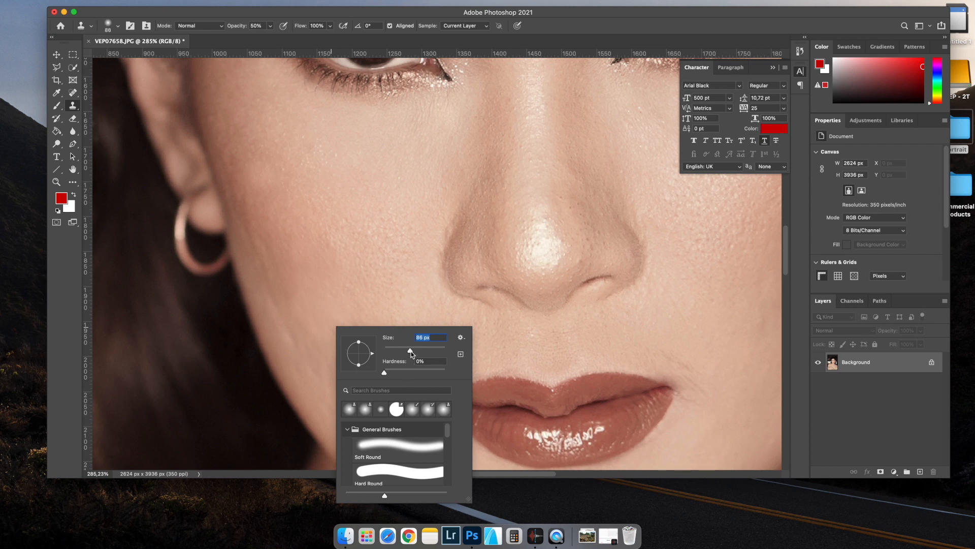
pyautogui.moveTo(411, 353); pyautogui.dragTo(413, 352)
pyautogui.press('Return')
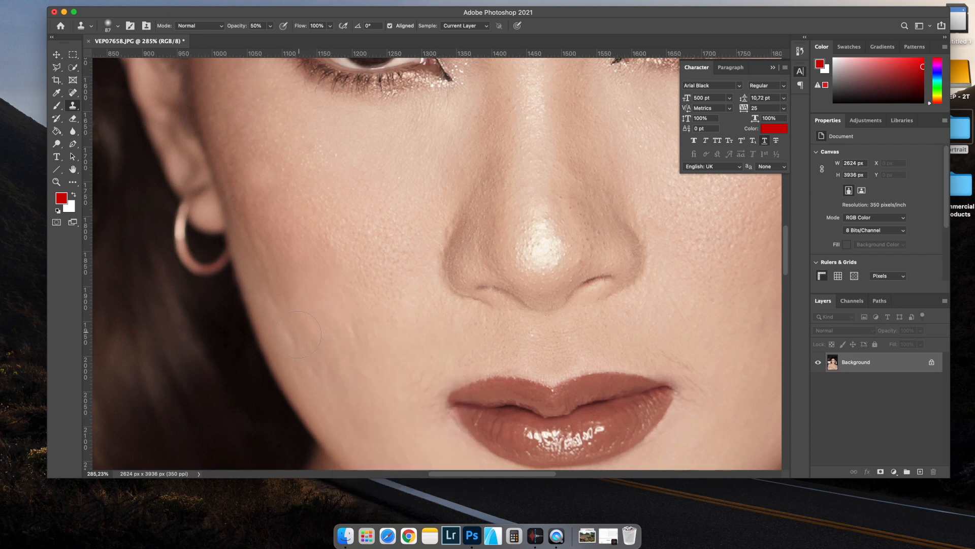
pyautogui.moveTo(334, 367); pyautogui.dragTo(321, 328)
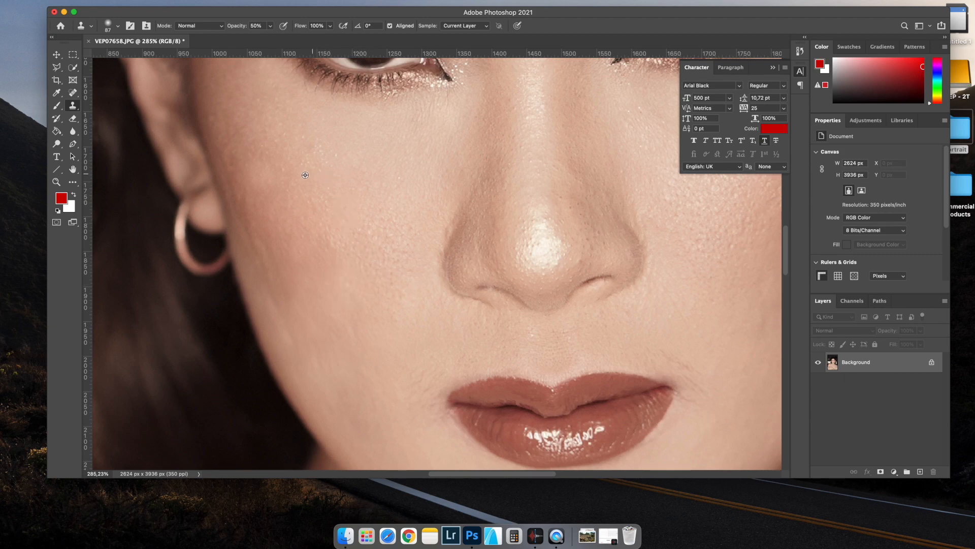
# Examine the retouched cheeks at several magnifications, comparing the skin on both sides of the face
pyautogui.scroll(-5, 386, 182)
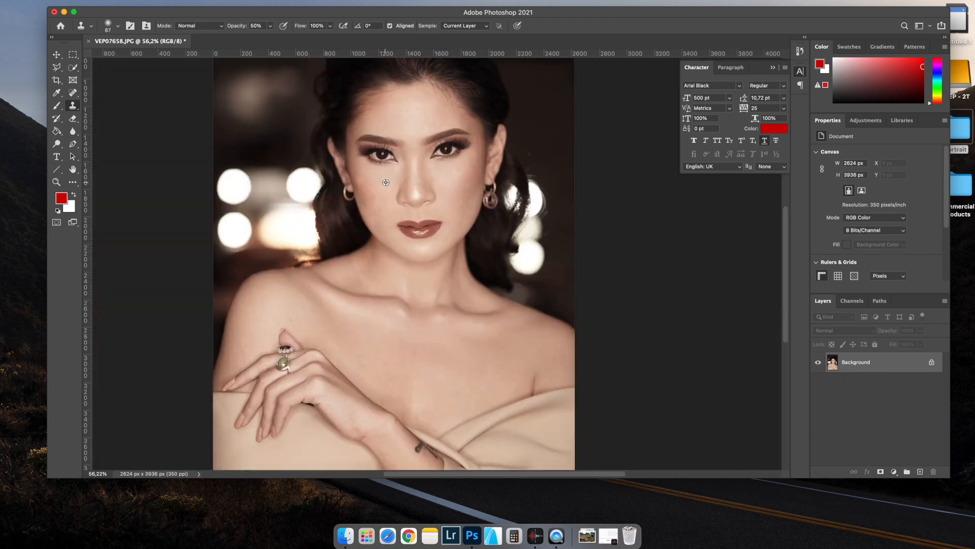
pyautogui.scroll(4, 361, 182)
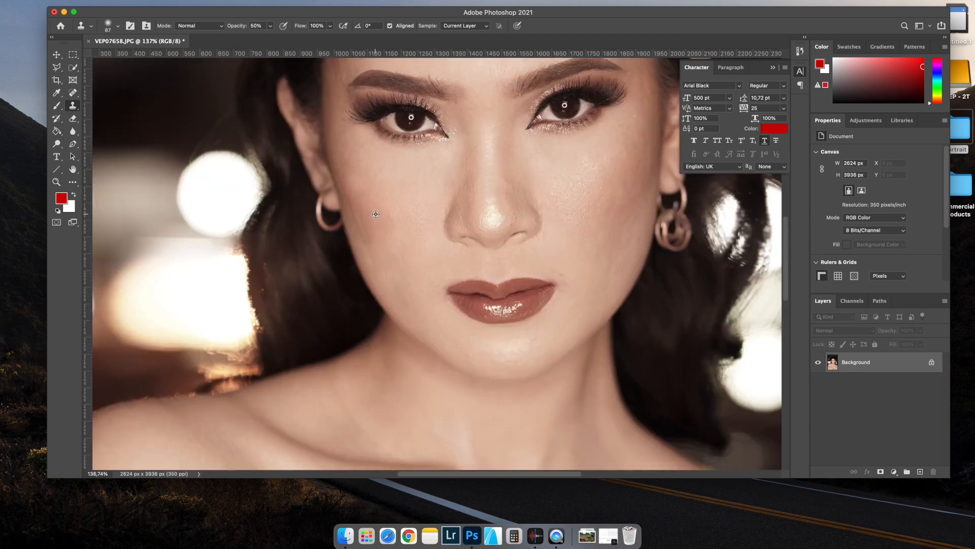
pyautogui.scroll(1, 375, 214)
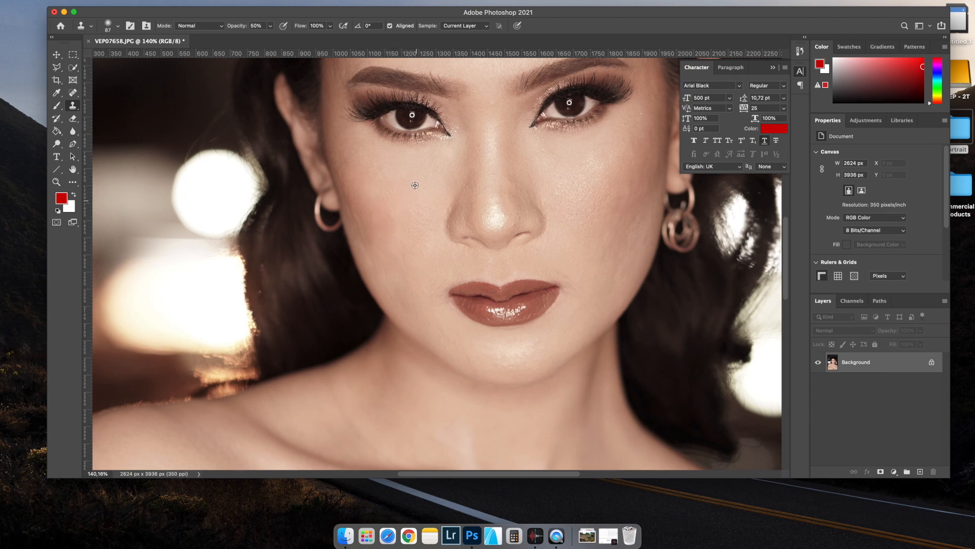
pyautogui.keyDown('alt'); pyautogui.click(387, 237); pyautogui.keyUp('alt')
pyautogui.scroll(-2, 379, 215)
pyautogui.scroll(1, 597, 223)
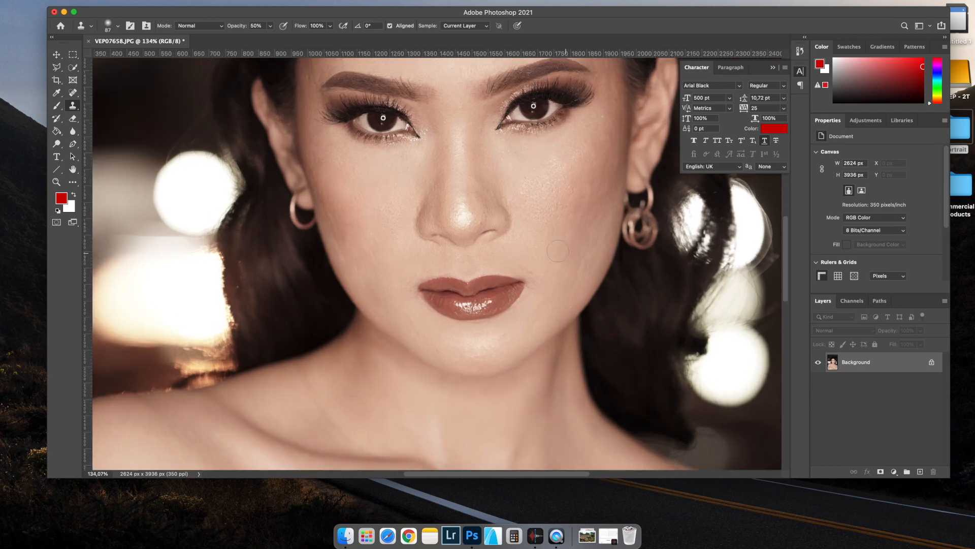
pyautogui.scroll(-1, 471, 165)
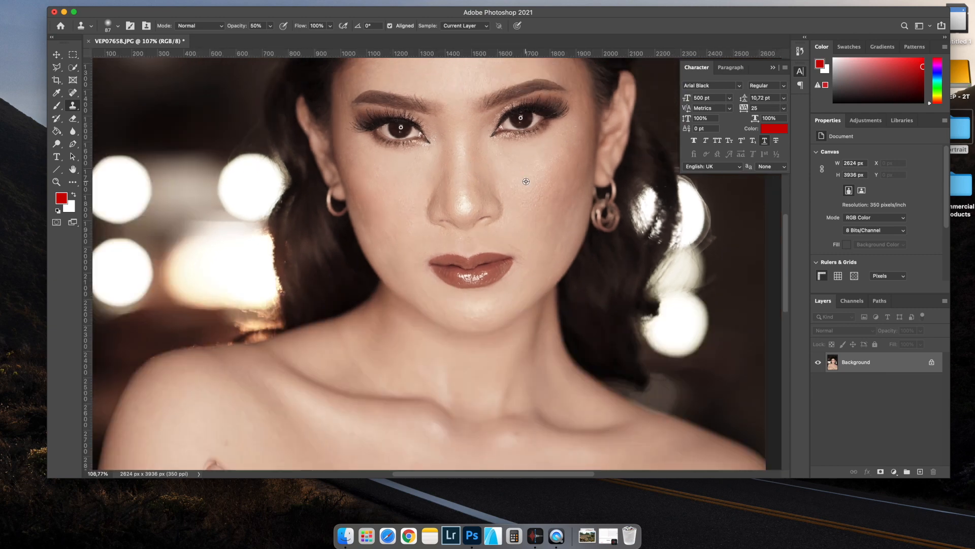
pyautogui.scroll(1, 523, 181)
pyautogui.scroll(2, 356, 195)
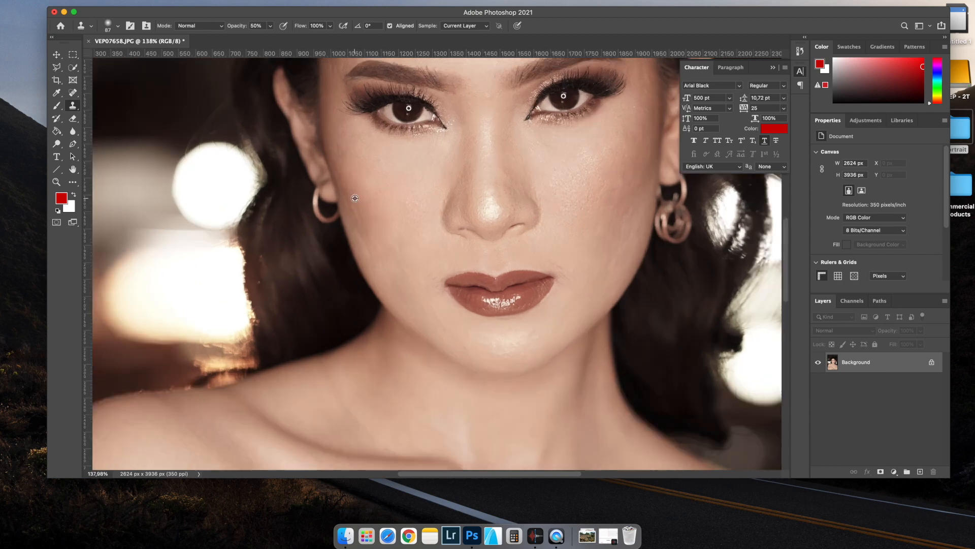
pyautogui.scroll(2, 355, 198)
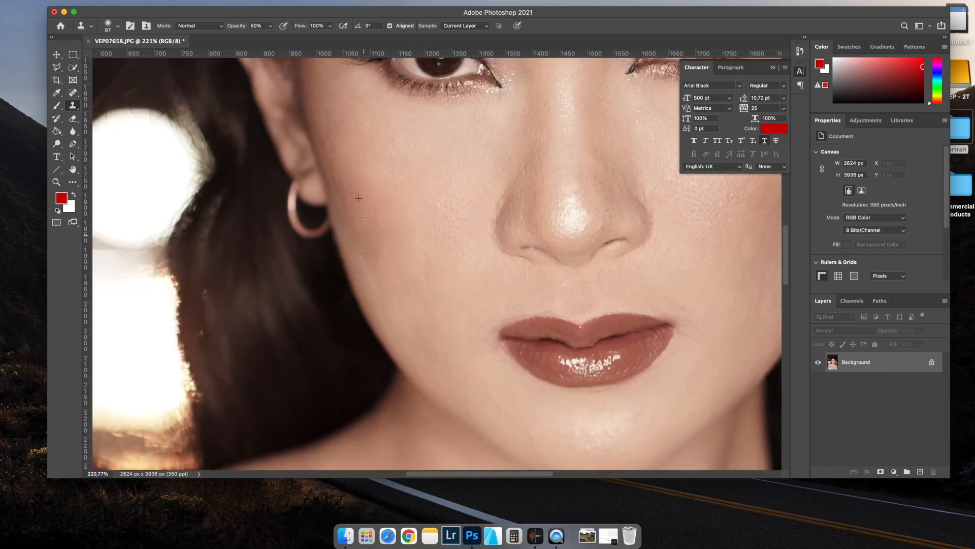
pyautogui.scroll(-4, 367, 219)
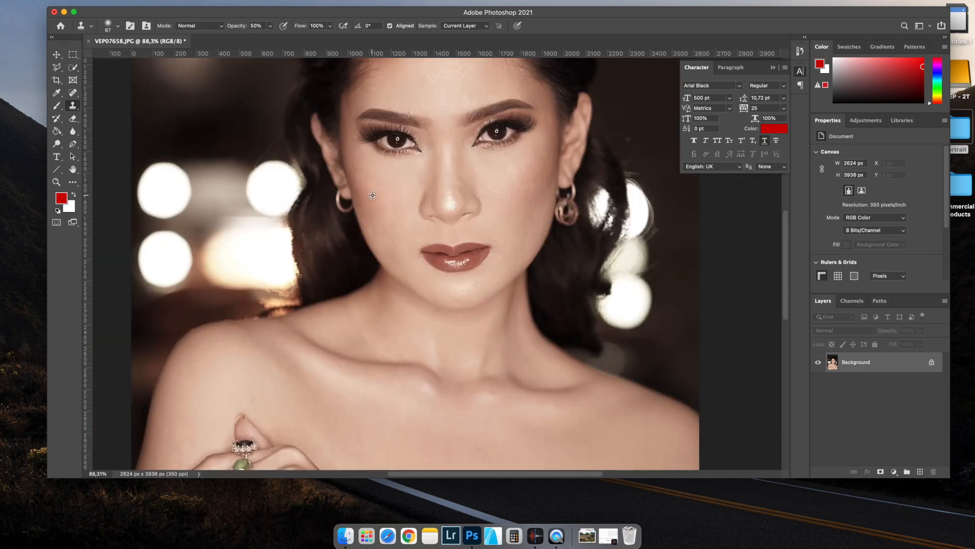
pyautogui.scroll(1, 523, 189)
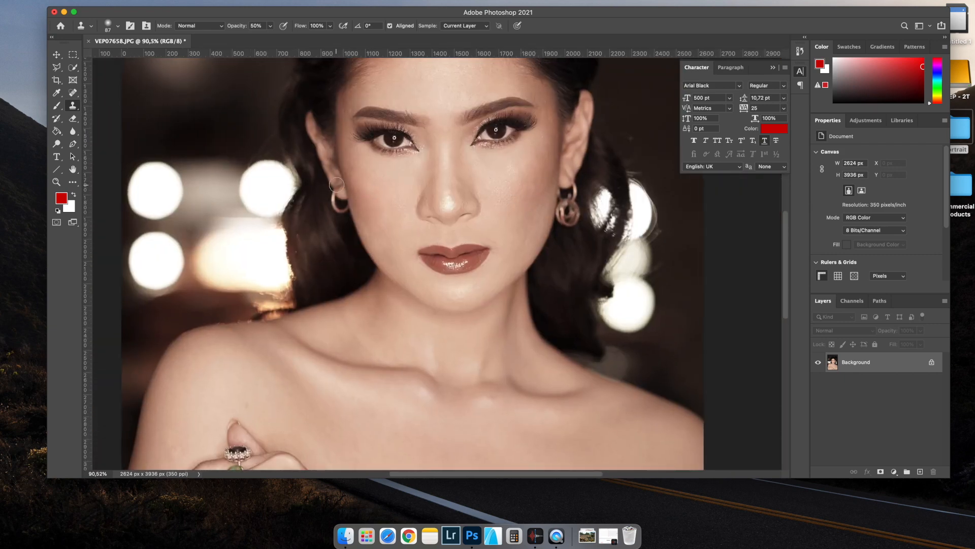
pyautogui.scroll(1, 462, 178)
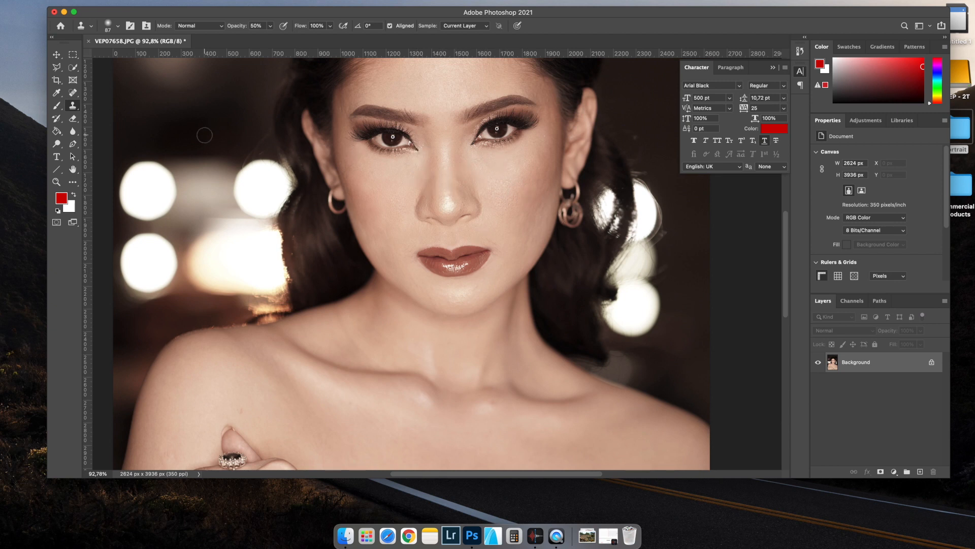
# Activate the Brush tool at 10% opacity and sample the skin tone of the photo's right-hand cheek as the foreground color
pyautogui.click(57, 107)
pyautogui.rightClick(57, 109)
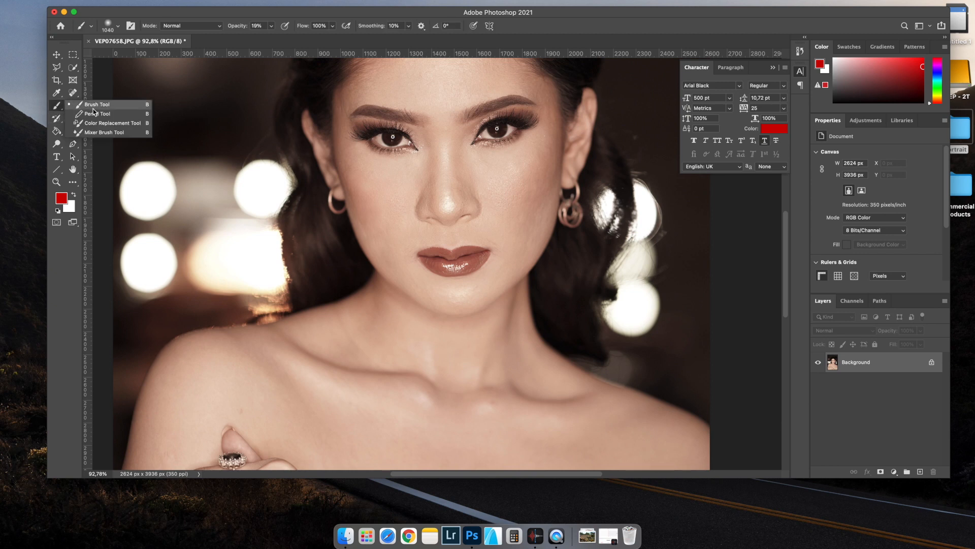
pyautogui.click(120, 105)
pyautogui.click(256, 25)
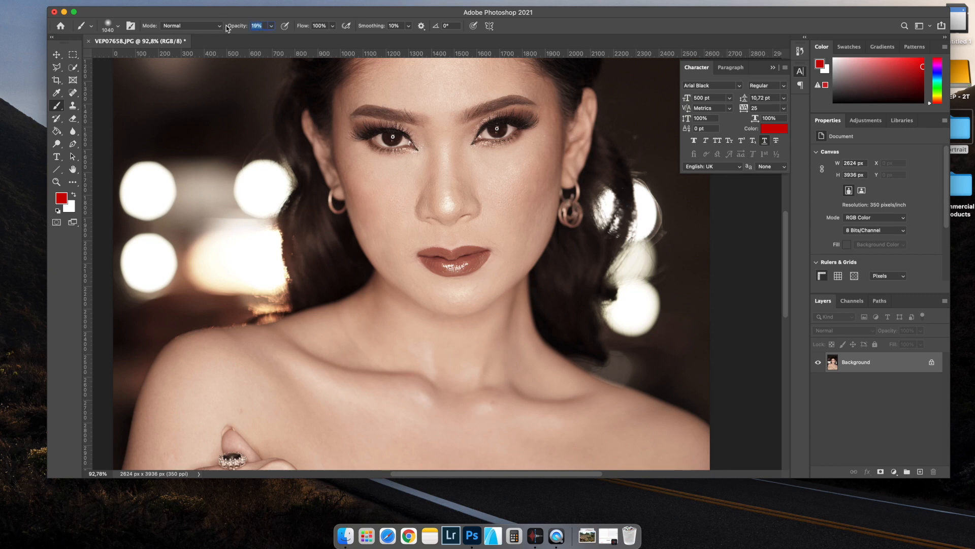
pyautogui.write('10')
pyautogui.press('Return')
pyautogui.scroll(3, 538, 195)
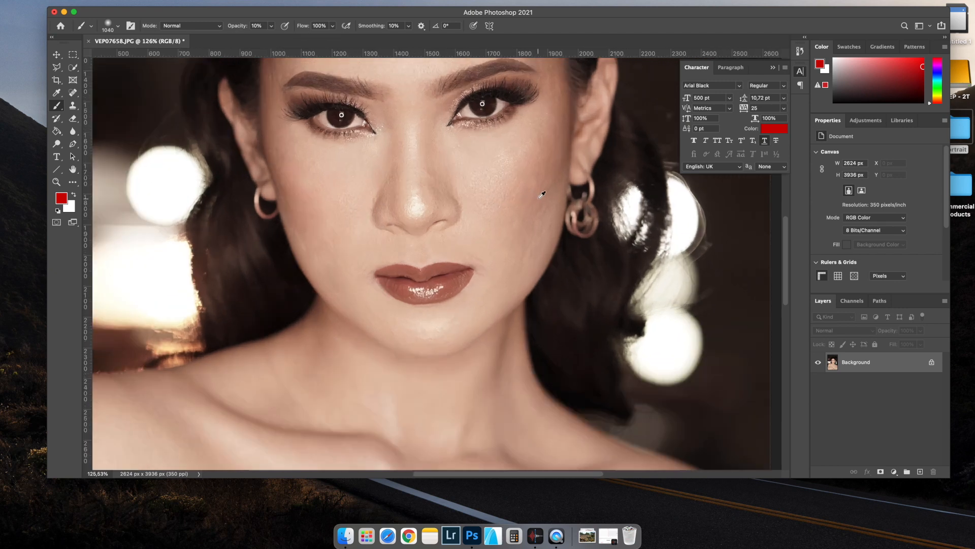
pyautogui.keyDown('alt'); pyautogui.click(526, 172); pyautogui.keyUp('alt')
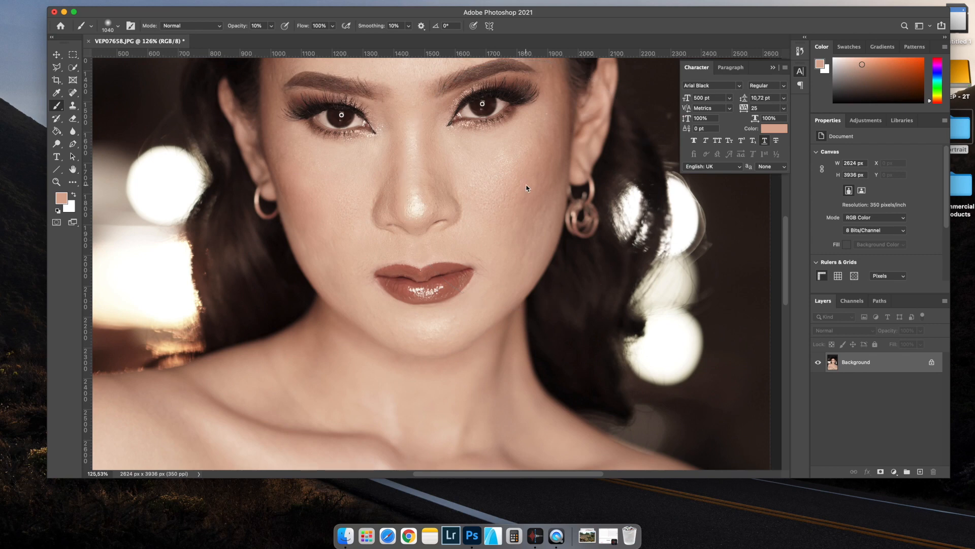
# Set the soft brush size to 137 px and sample the light skin tone below the eye on the photo's right-hand cheek
pyautogui.rightClick(529, 177)
pyautogui.click(603, 208)
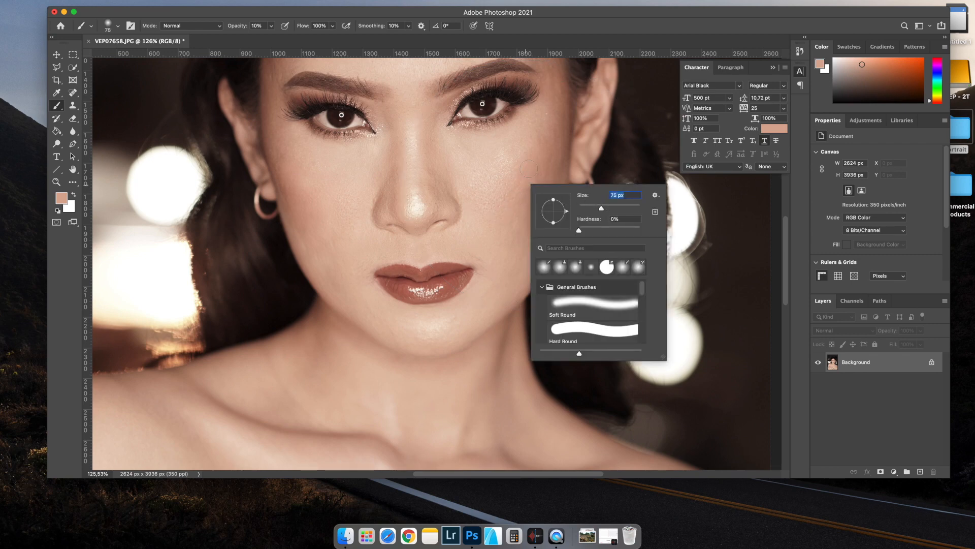
pyautogui.moveTo(601, 208); pyautogui.dragTo(615, 208)
pyautogui.keyDown('alt'); pyautogui.click(517, 167); pyautogui.keyUp('alt')
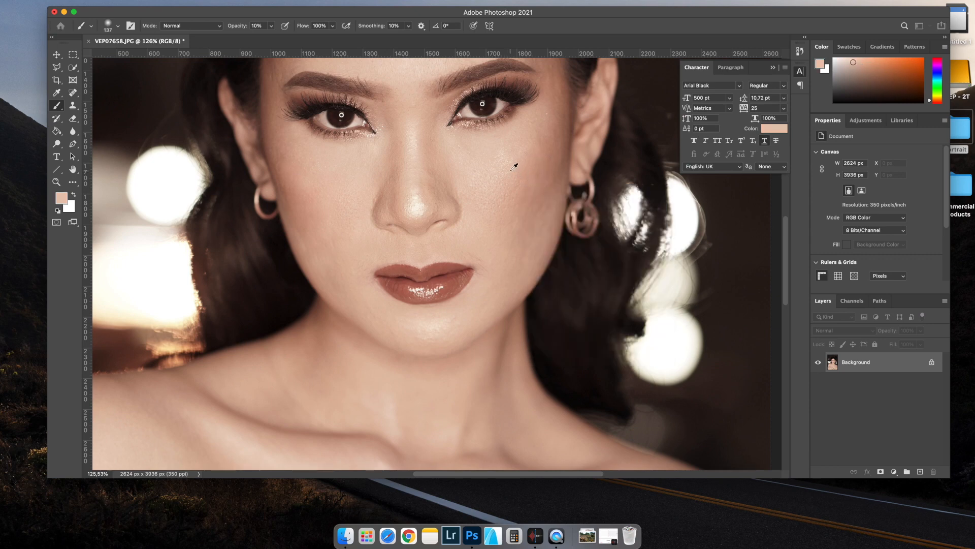
pyautogui.keyDown('alt'); pyautogui.click(514, 163); pyautogui.keyUp('alt')
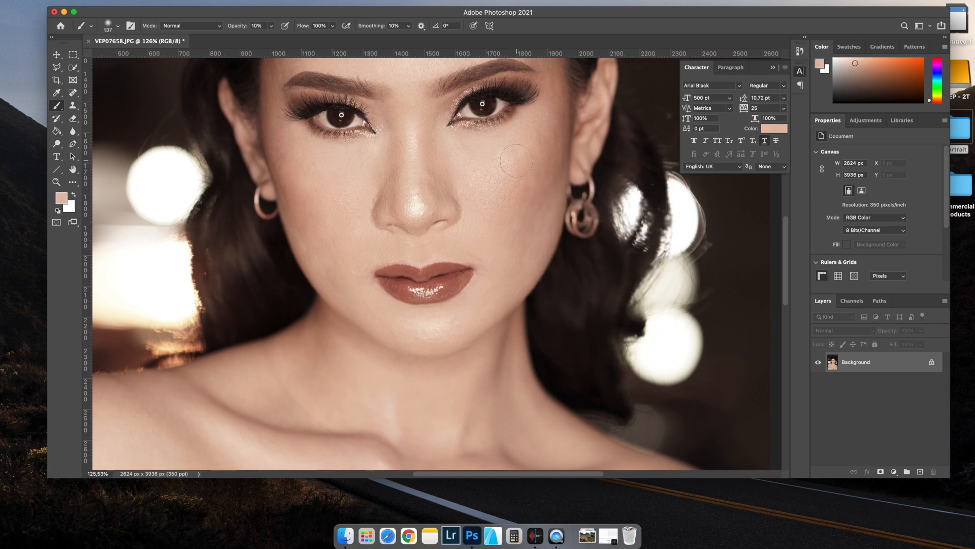
# Even the tone of the photo's right-hand cheek from under the eye toward the mouth and jaw, repeatedly sampling nearby skin colors
pyautogui.keyDown('alt'); pyautogui.click(505, 214); pyautogui.keyUp('alt')
pyautogui.keyDown('alt'); pyautogui.click(514, 255); pyautogui.keyUp('alt')
pyautogui.keyDown('alt'); pyautogui.click(543, 146); pyautogui.keyUp('alt')
pyautogui.keyDown('alt'); pyautogui.click(546, 163); pyautogui.keyUp('alt')
pyautogui.keyDown('alt'); pyautogui.click(536, 177); pyautogui.keyUp('alt')
pyautogui.keyDown('alt'); pyautogui.click(521, 149); pyautogui.keyUp('alt')
pyautogui.keyDown('alt'); pyautogui.click(495, 167); pyautogui.keyUp('alt')
pyautogui.keyDown('alt'); pyautogui.click(506, 215); pyautogui.keyUp('alt')
pyautogui.keyDown('alt'); pyautogui.click(480, 229); pyautogui.keyUp('alt')
pyautogui.keyDown('alt'); pyautogui.click(541, 143); pyautogui.keyUp('alt')
pyautogui.keyDown('alt'); pyautogui.click(548, 131); pyautogui.keyUp('alt')
pyautogui.keyDown('alt'); pyautogui.click(528, 206); pyautogui.keyUp('alt')
pyautogui.keyDown('alt'); pyautogui.click(538, 214); pyautogui.keyUp('alt')
pyautogui.scroll(-5, 537, 213)
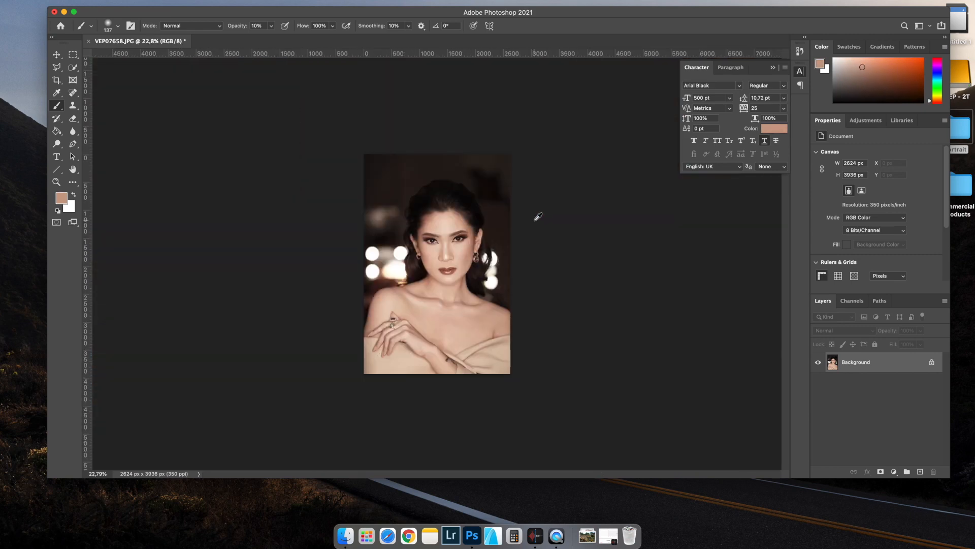
# Blend the photo's left-hand cheek below the eye with the 137 px brush, resampling adjacent skin tones
pyautogui.scroll(5, 451, 238)
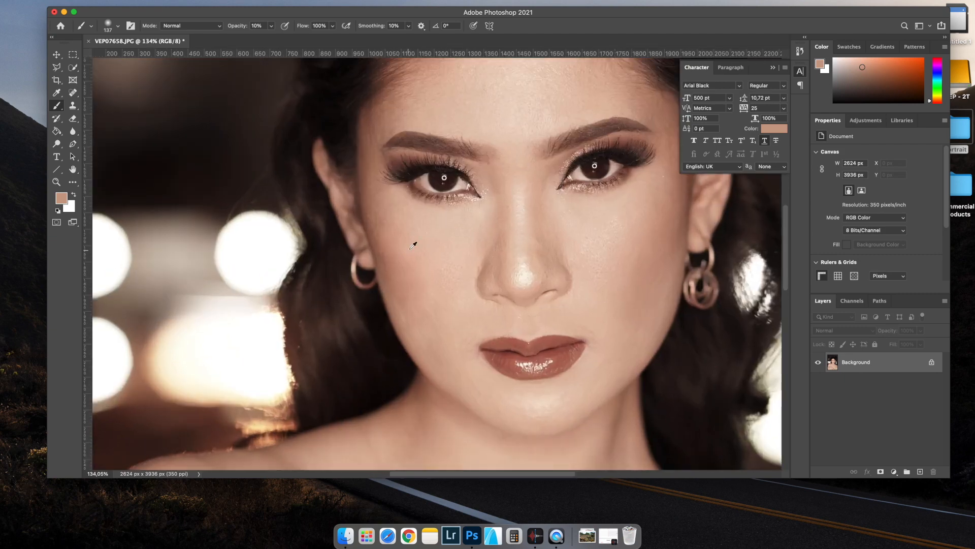
pyautogui.scroll(1, 413, 246)
pyautogui.keyDown('alt'); pyautogui.click(418, 240); pyautogui.keyUp('alt')
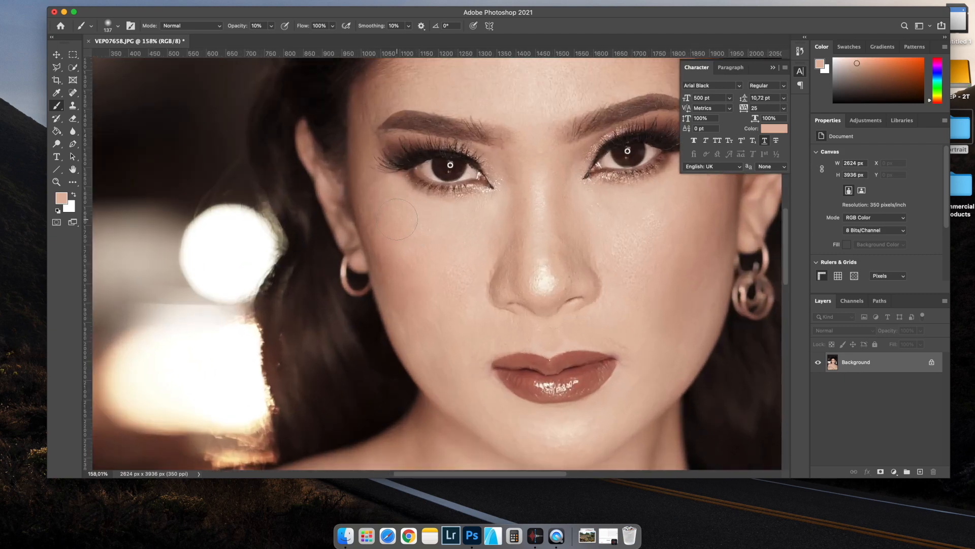
pyautogui.keyDown('alt'); pyautogui.click(447, 248); pyautogui.keyUp('alt')
pyautogui.keyDown('alt'); pyautogui.click(447, 299); pyautogui.keyUp('alt')
pyautogui.keyDown('alt'); pyautogui.click(426, 257); pyautogui.keyUp('alt')
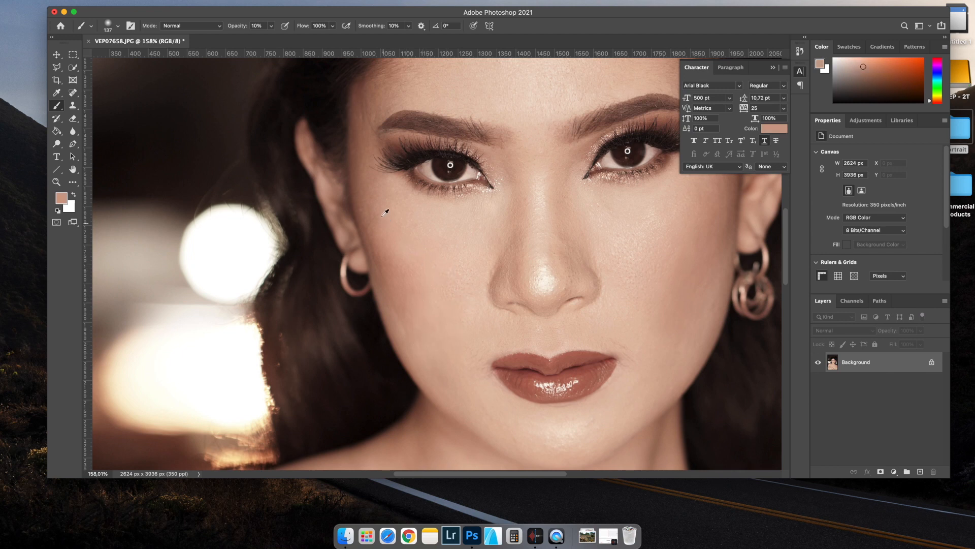
# Reduce the brush to 89 px and blend the outer edge of the left-hand cheek with darker sampled skin tones
pyautogui.rightClick(402, 232)
pyautogui.click(481, 254)
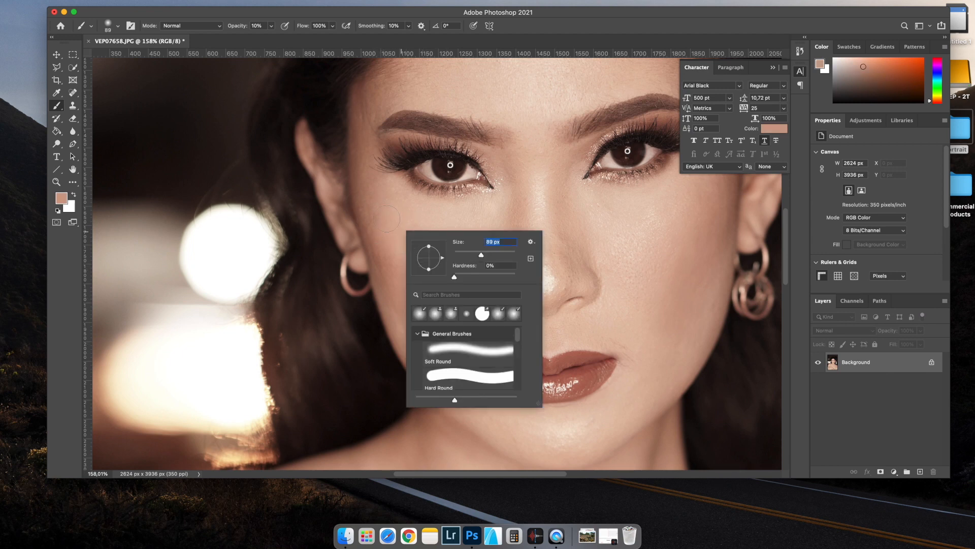
pyautogui.keyDown('alt'); pyautogui.click(388, 217); pyautogui.keyUp('alt')
pyautogui.keyDown('alt'); pyautogui.click(389, 278); pyautogui.keyUp('alt')
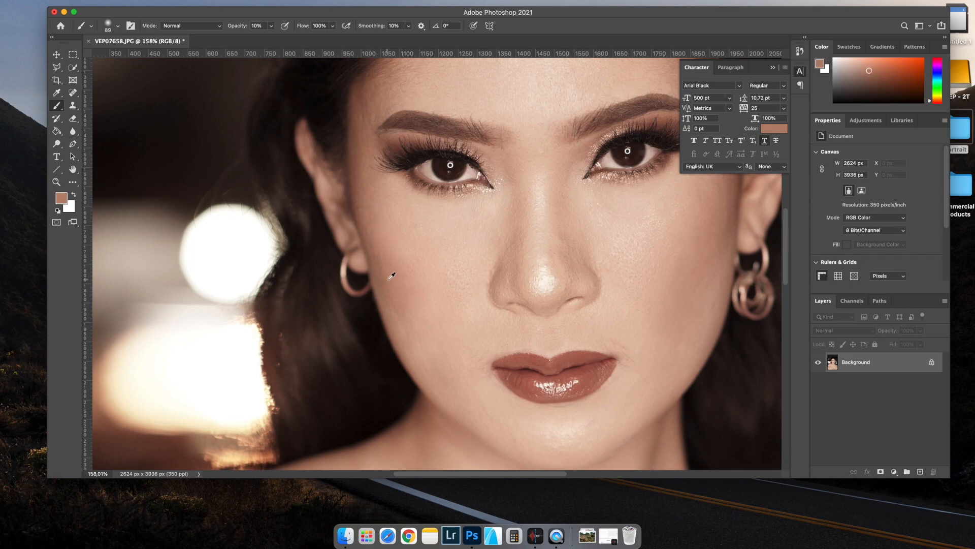
pyautogui.scroll(-6, 383, 239)
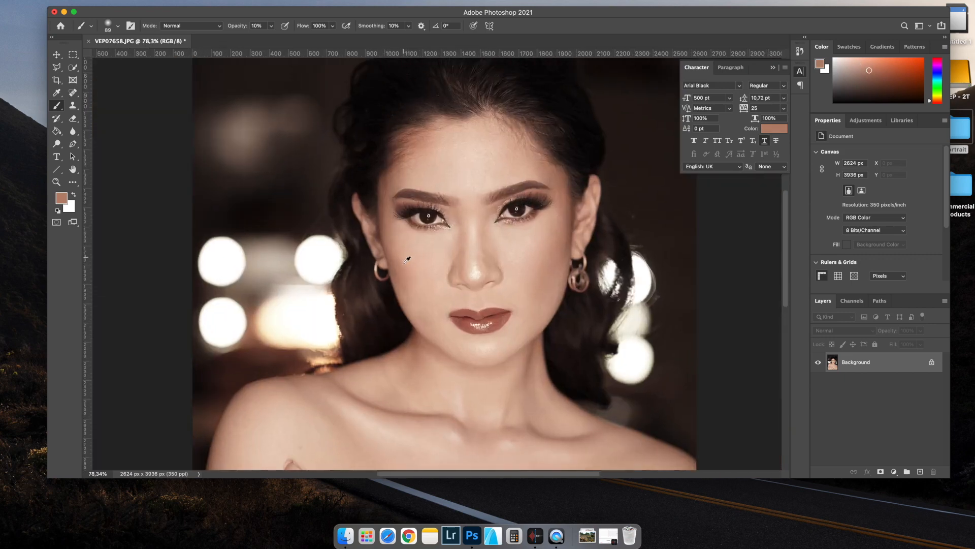
# Enlarge the brush to 143 px and soften the left-hand cheek using skin color sampled near the earring side
pyautogui.scroll(3, 401, 277)
pyautogui.keyDown('alt'); pyautogui.click(406, 278); pyautogui.keyUp('alt')
pyautogui.rightClick(410, 279)
pyautogui.moveTo(490, 304); pyautogui.dragTo(501, 303)
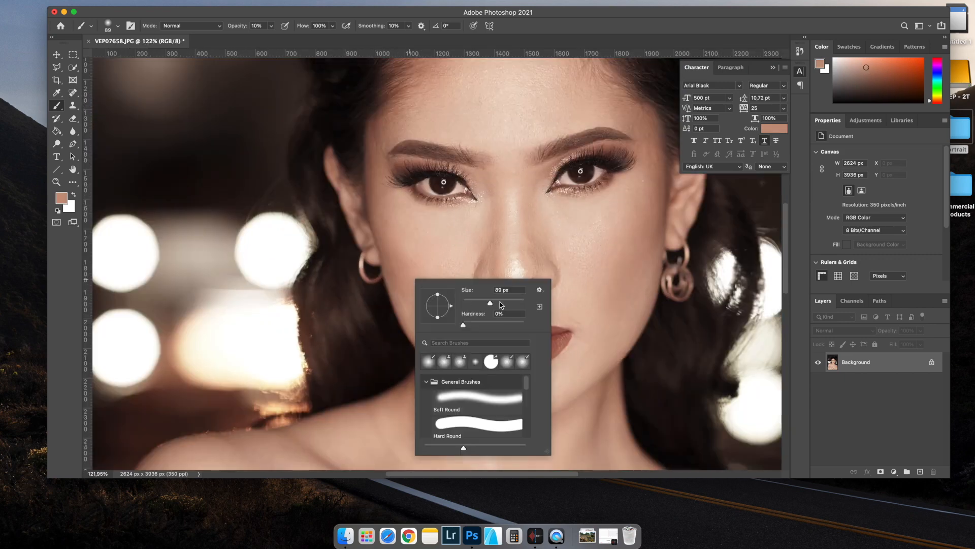
pyautogui.keyDown('alt'); pyautogui.click(415, 270); pyautogui.keyUp('alt')
pyautogui.scroll(-2, 442, 257)
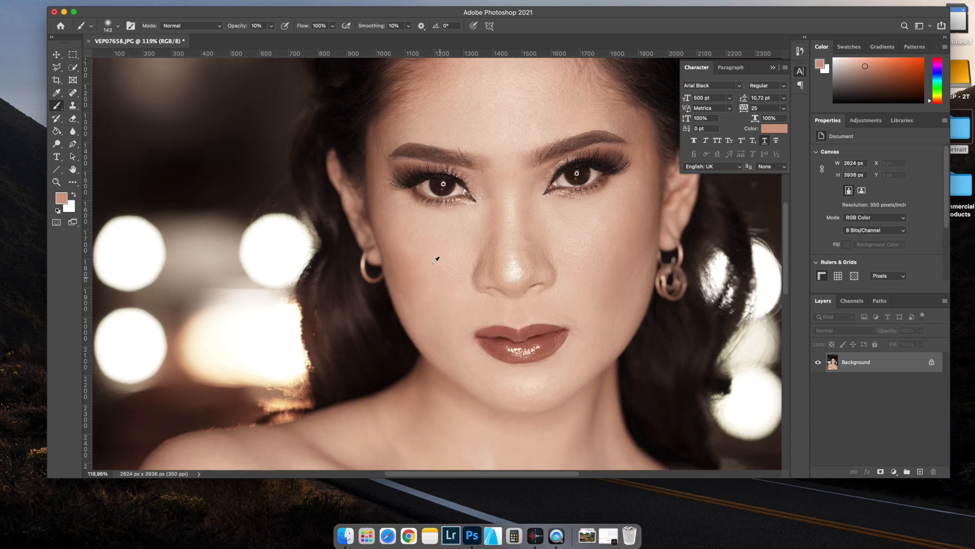
# Sample the lower right-hand cheek, enlarge the brush to 178 px and even the skin between the mouth and earring
pyautogui.scroll(1, 601, 279)
pyautogui.keyDown('alt'); pyautogui.click(600, 281); pyautogui.keyUp('alt')
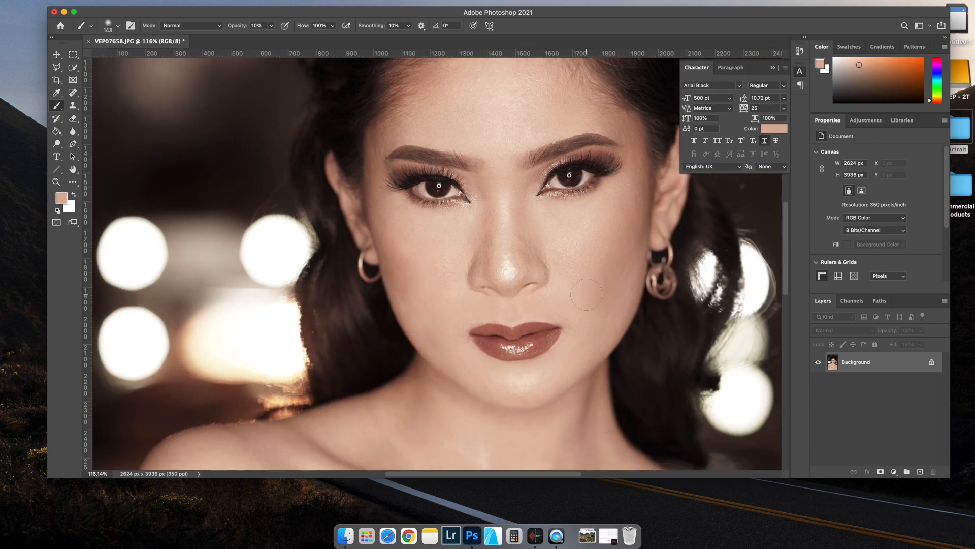
pyautogui.rightClick(591, 290)
pyautogui.keyDown('alt'); pyautogui.click(570, 292); pyautogui.keyUp('alt')
pyautogui.keyDown('alt'); pyautogui.click(615, 291); pyautogui.keyUp('alt')
pyautogui.keyDown('alt'); pyautogui.click(614, 300); pyautogui.keyUp('alt')
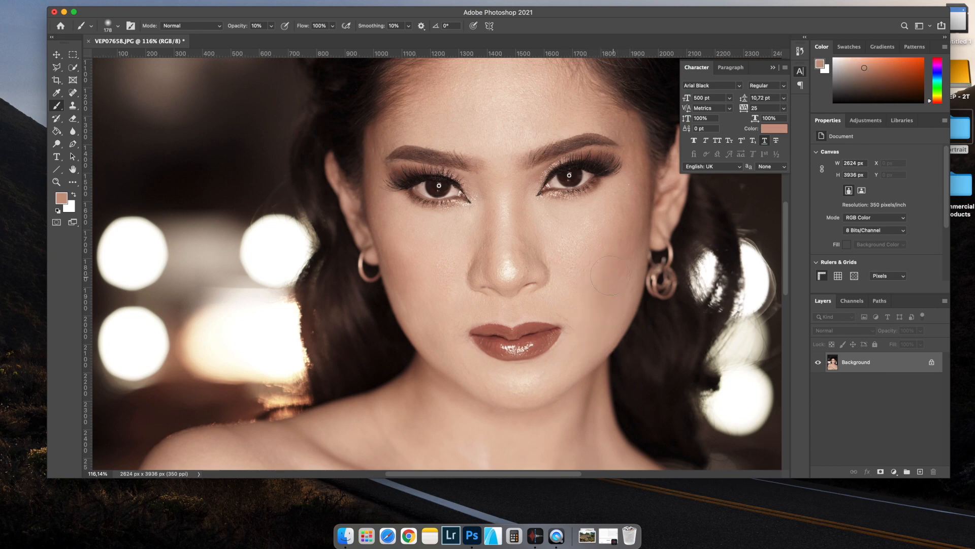
pyautogui.scroll(-5, 568, 264)
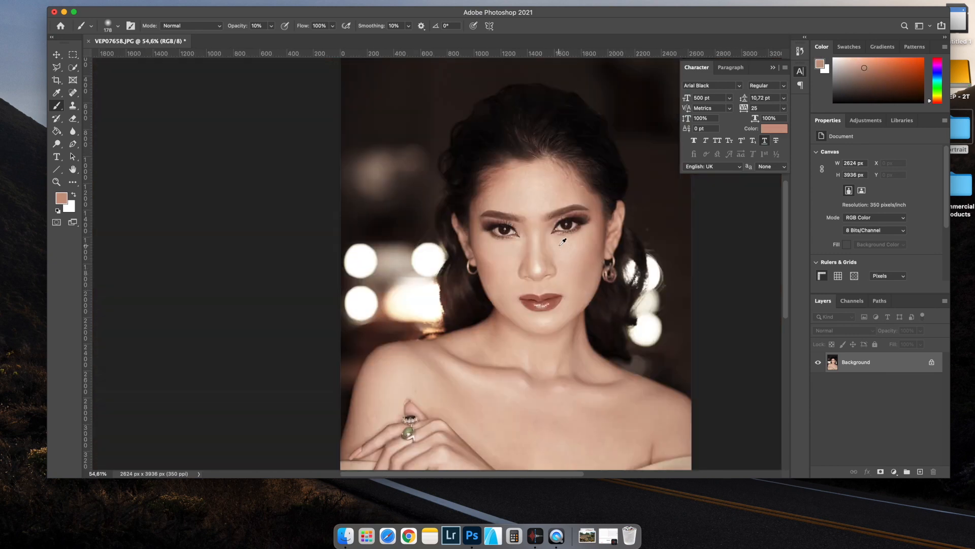
# Sample lighter skin tones from the upper part of both cheeks to brighten the areas below the eyes
pyautogui.scroll(3, 562, 243)
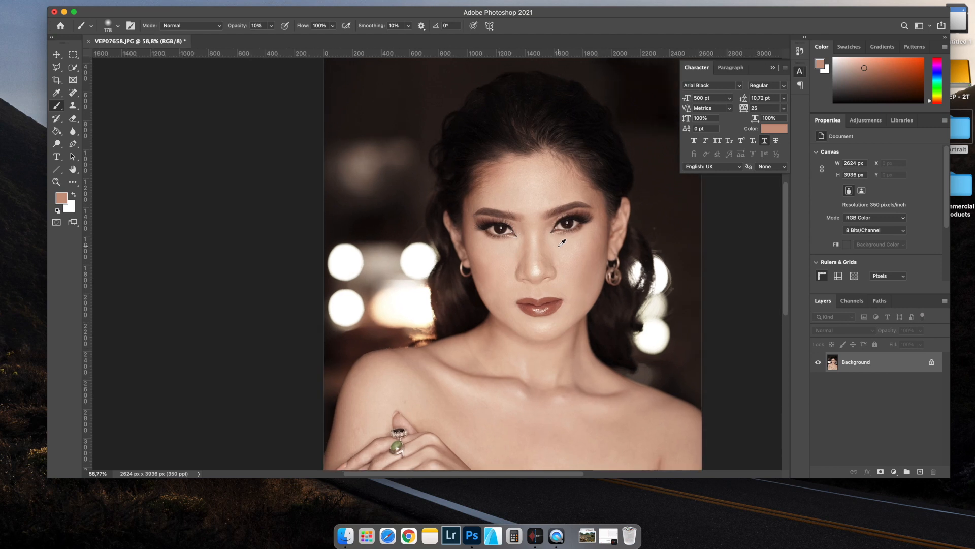
pyautogui.scroll(3, 583, 257)
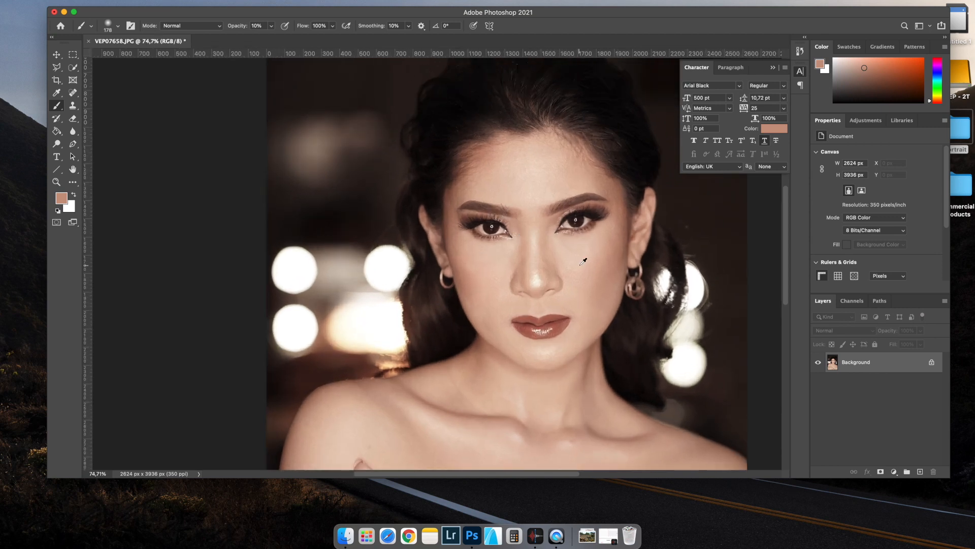
pyautogui.keyDown('alt'); pyautogui.click(605, 254); pyautogui.keyUp('alt')
pyautogui.keyDown('alt'); pyautogui.click(445, 252); pyautogui.keyUp('alt')
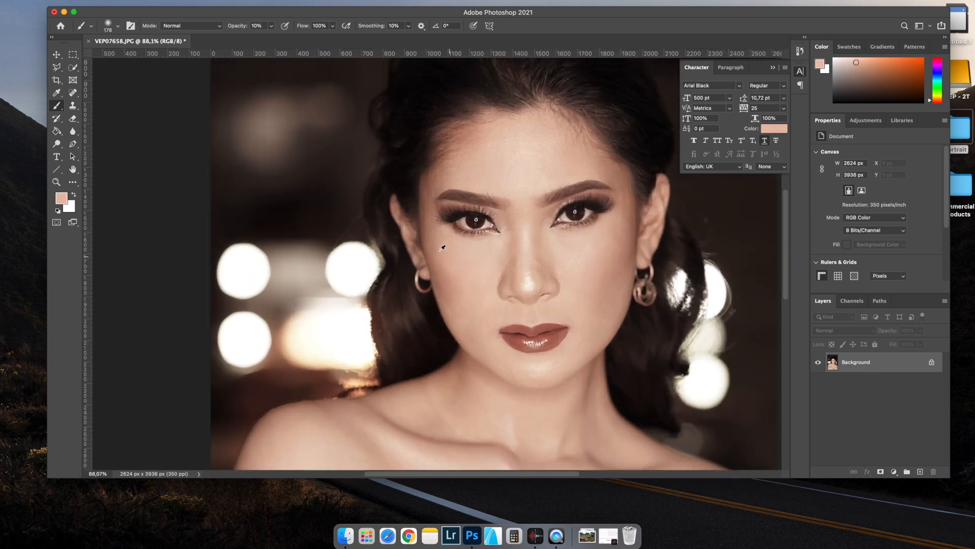
# Switch to the Clone Stamp tool and clone smooth skin beside the nostril on the photo's left-hand side
pyautogui.scroll(1, 508, 256)
pyautogui.scroll(1, 508, 256)
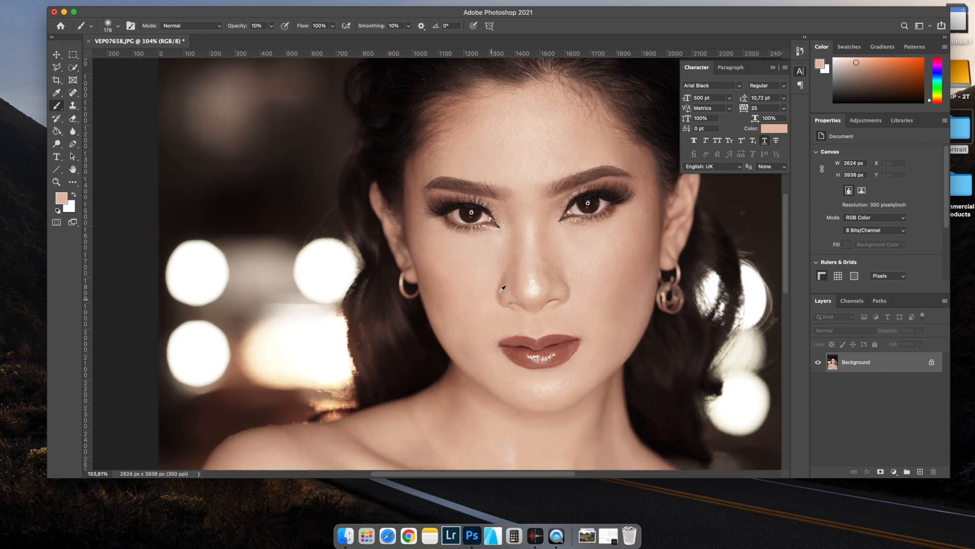
pyautogui.scroll(1, 506, 283)
pyautogui.scroll(2, 507, 283)
pyautogui.scroll(1, 509, 283)
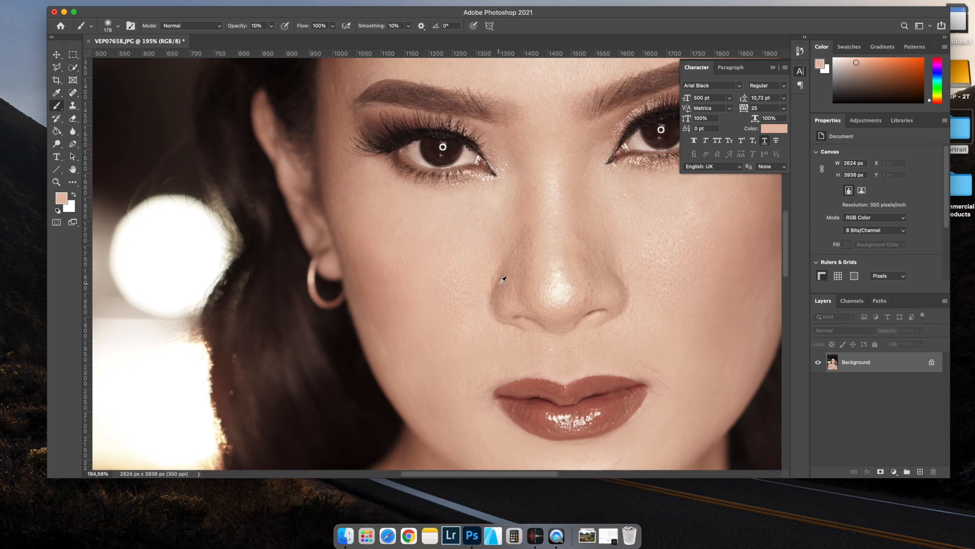
pyautogui.click(73, 105)
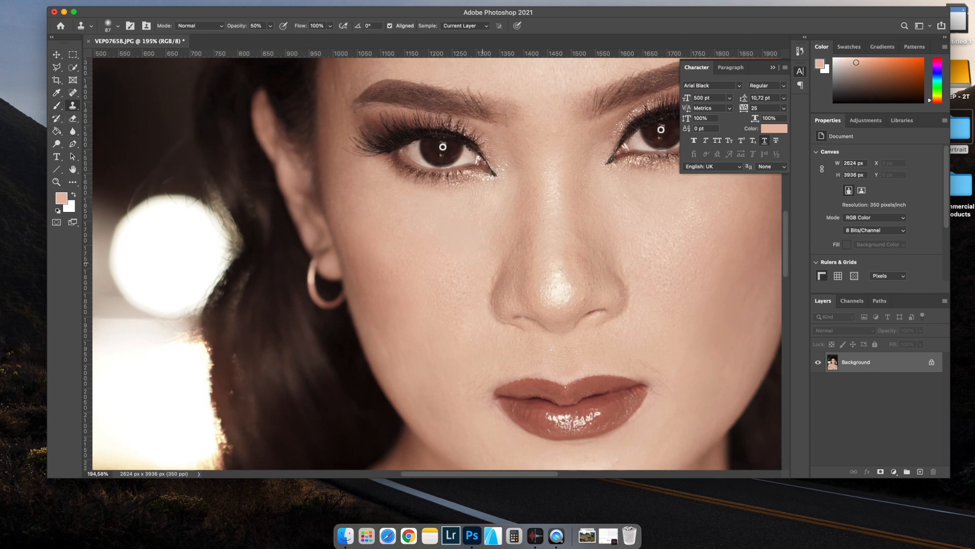
pyautogui.click(73, 108)
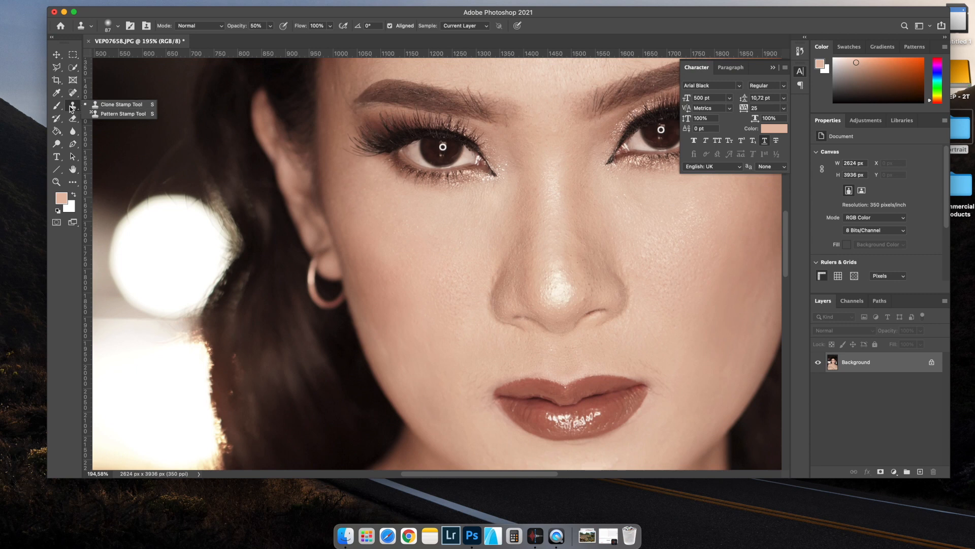
pyautogui.click(135, 106)
pyautogui.scroll(2, 494, 276)
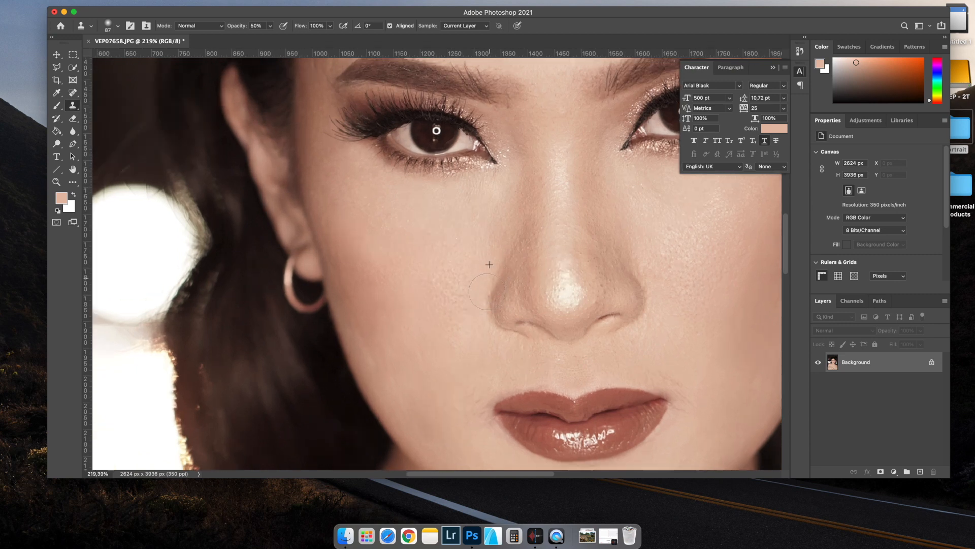
# Examine the skin around the nose and on both cheeks at several magnifications
pyautogui.scroll(-5, 462, 320)
pyautogui.scroll(2, 552, 297)
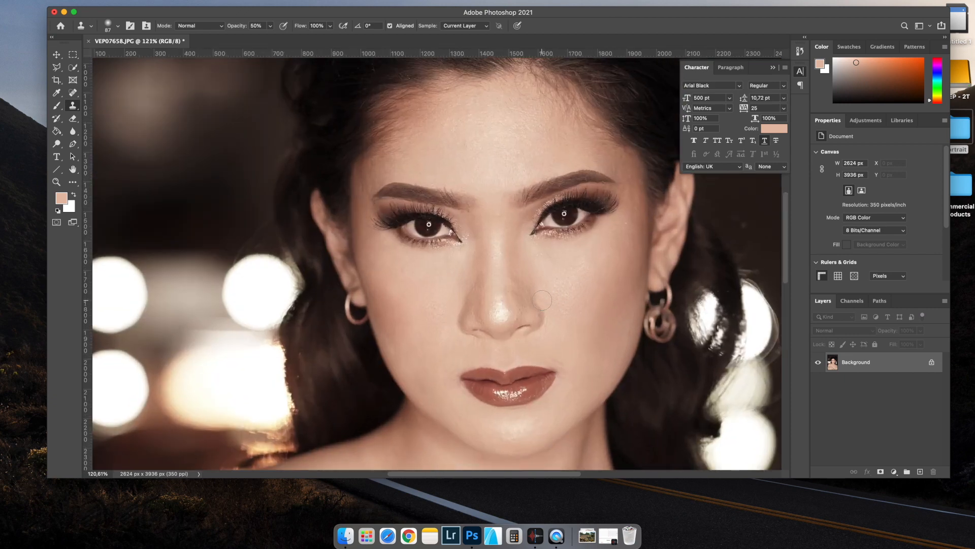
pyautogui.scroll(-1, 539, 288)
pyautogui.scroll(2, 540, 288)
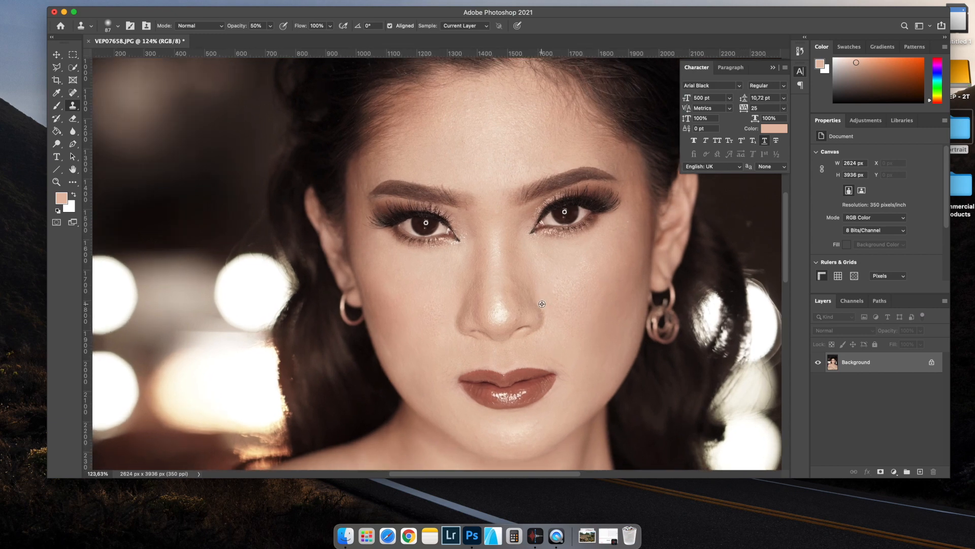
pyautogui.scroll(2, 541, 304)
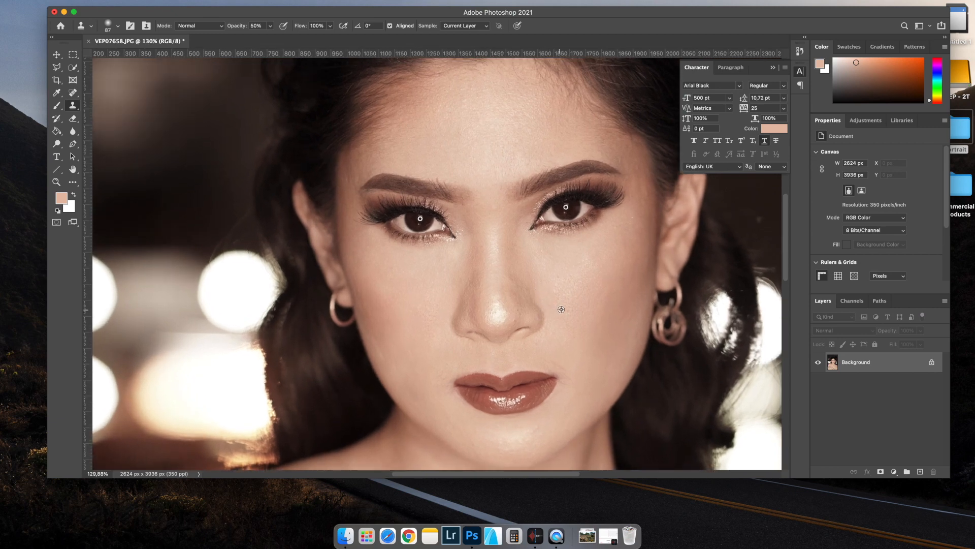
pyautogui.scroll(-3, 545, 289)
pyautogui.scroll(-2, 545, 290)
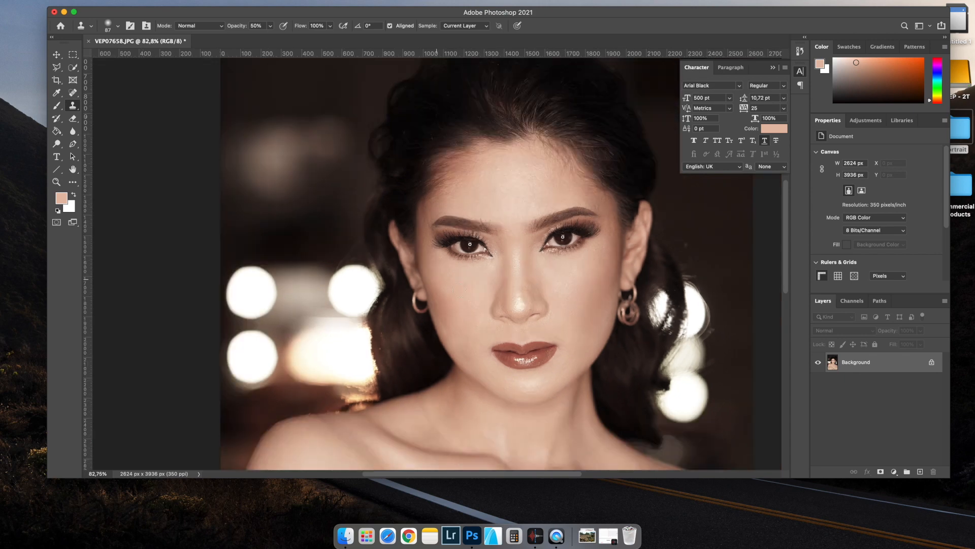
# Clone sampled skin over the uneven spots on the temple beside the outer end of the left-hand eyebrow
pyautogui.scroll(5, 417, 209)
pyautogui.keyDown('alt'); pyautogui.click(438, 221); pyautogui.keyUp('alt')
pyautogui.click(432, 229)
pyautogui.keyDown('alt'); pyautogui.click(440, 208); pyautogui.keyUp('alt')
pyautogui.click(433, 223)
pyautogui.keyDown('alt'); pyautogui.click(450, 204); pyautogui.keyUp('alt')
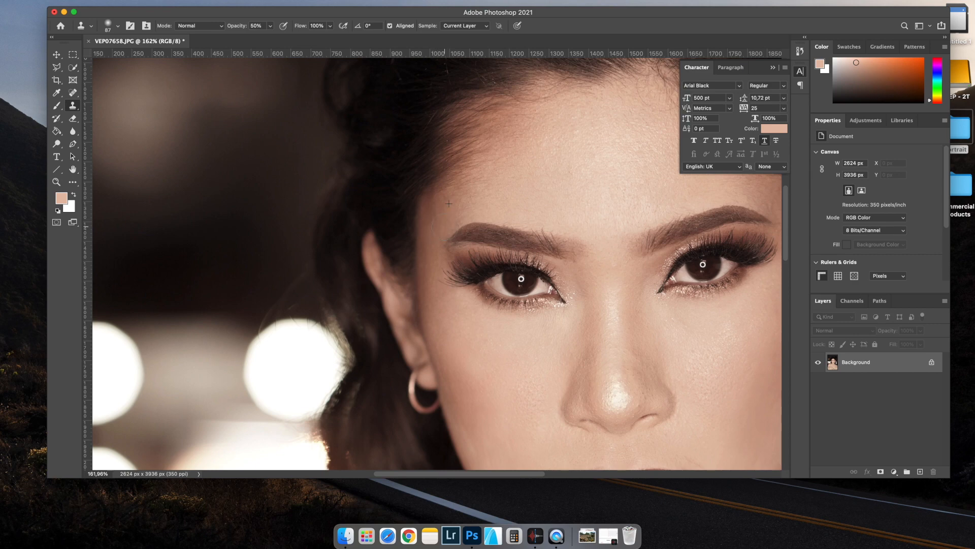
# Examine the whole portrait and the retouched face at several magnifications for remaining uneven skin
pyautogui.scroll(-5, 506, 196)
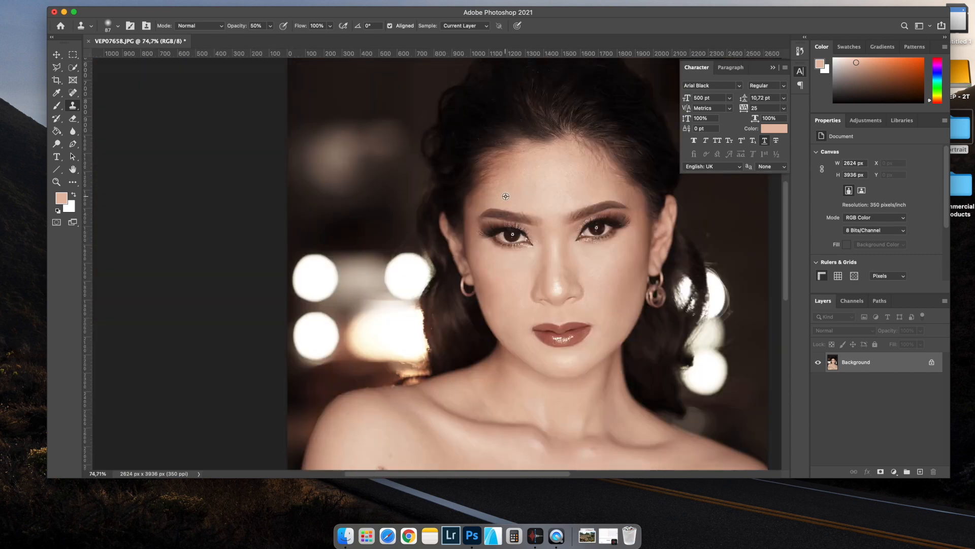
pyautogui.scroll(-3, 506, 196)
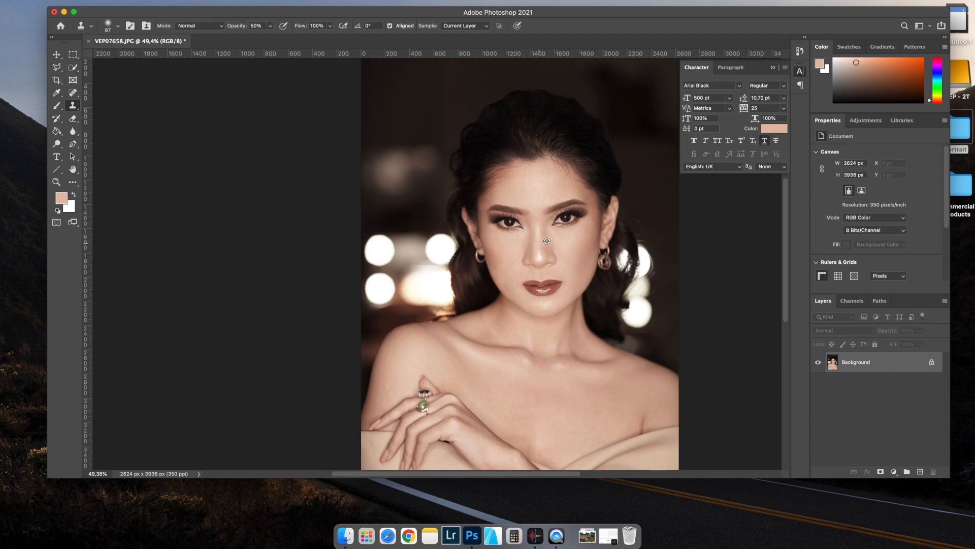
pyautogui.scroll(1, 590, 225)
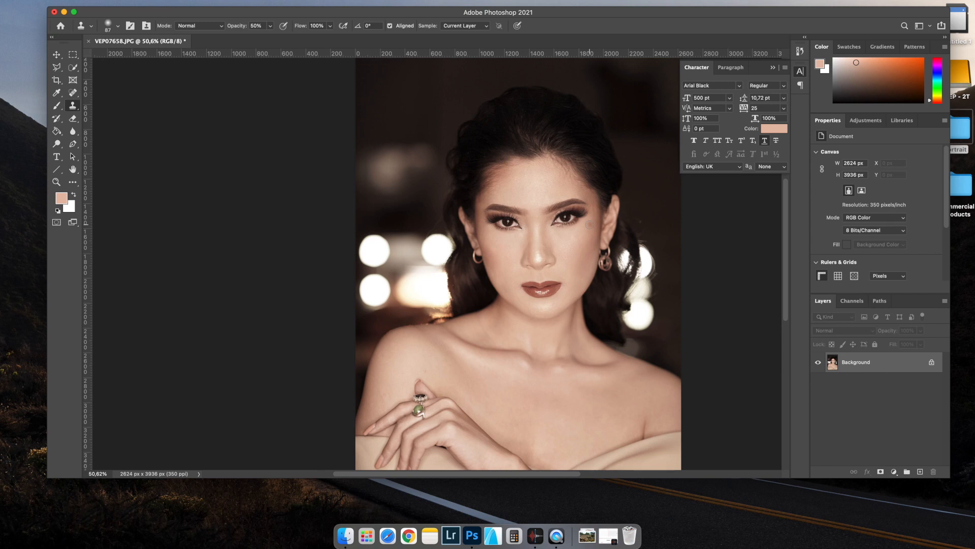
pyautogui.scroll(1, 573, 243)
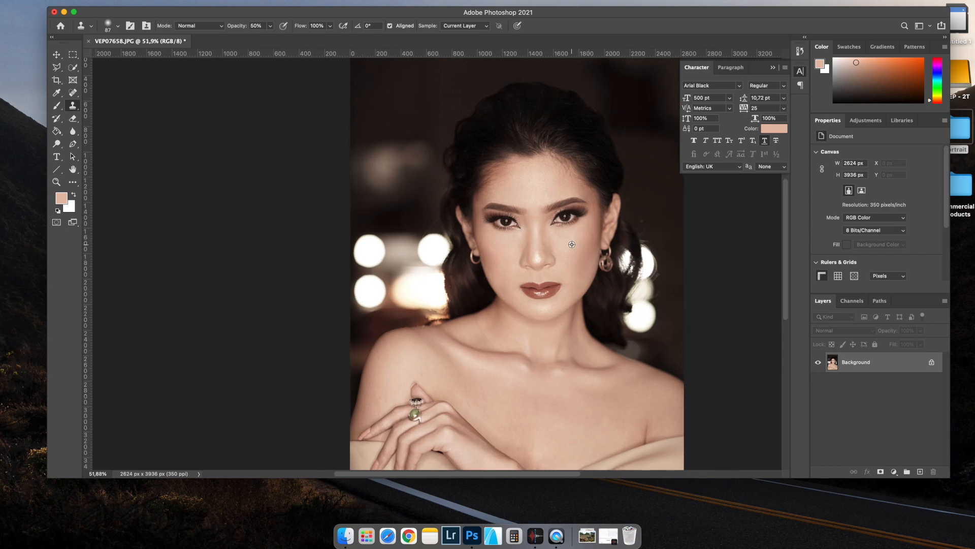
pyautogui.moveTo(557, 249); pyautogui.dragTo(515, 242)
pyautogui.scroll(3, 511, 246)
pyautogui.scroll(5, 498, 241)
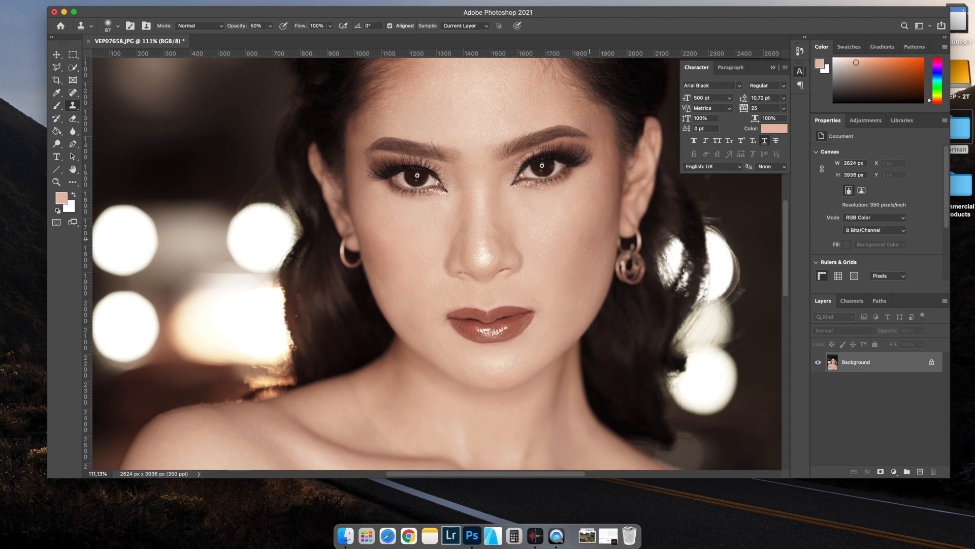
pyautogui.scroll(-6, 576, 239)
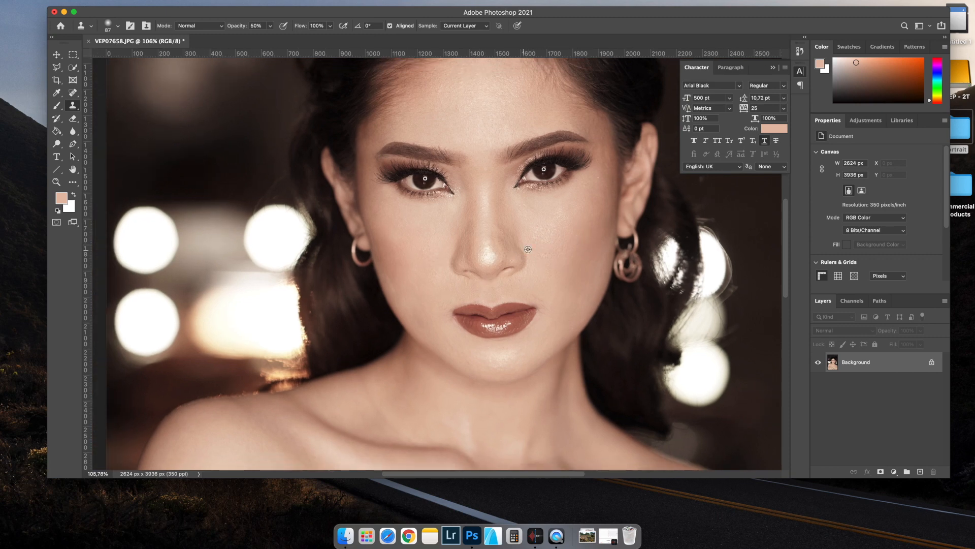
pyautogui.scroll(1, 466, 218)
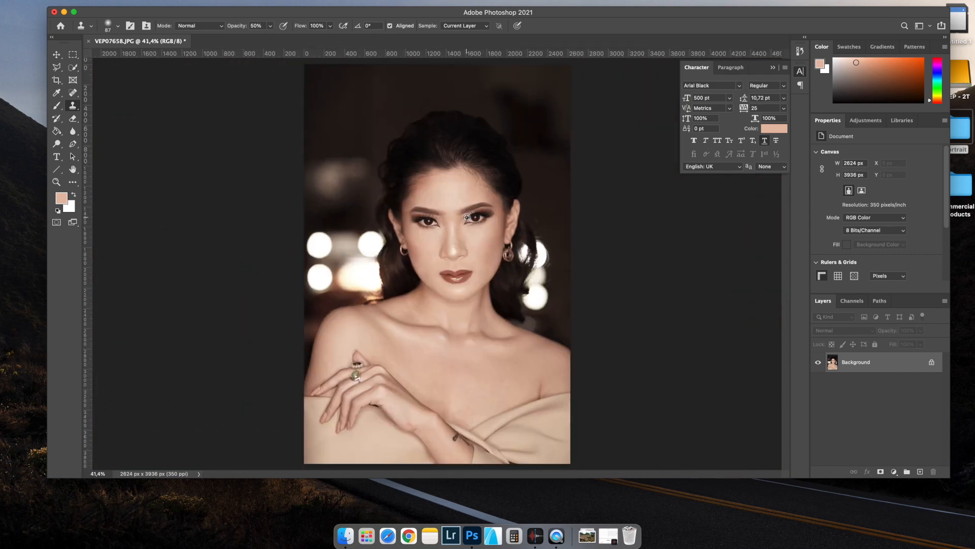
# Save the retouched photo as a JPEG at quality 12 (Maximum) with the Baseline ("Standard") format option
pyautogui.scroll(3, 467, 217)
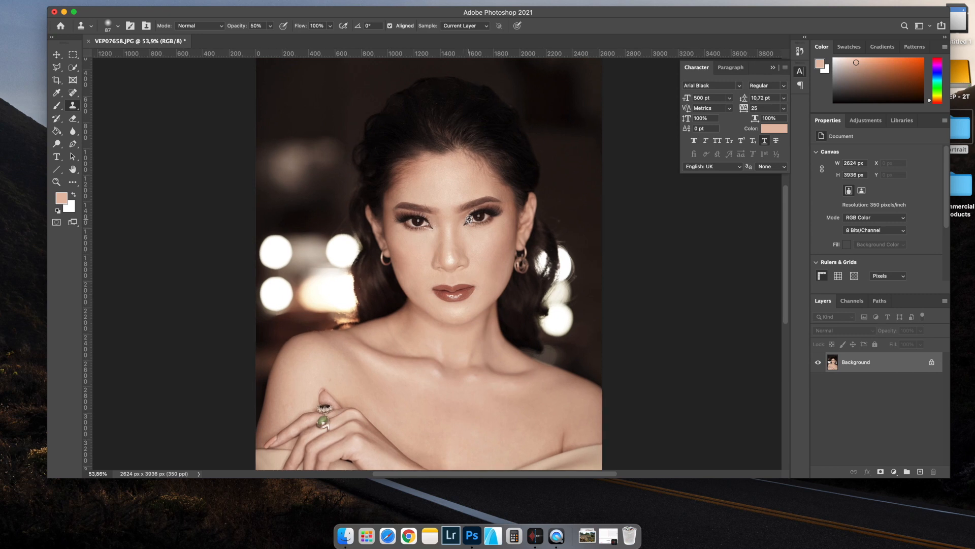
pyautogui.keyDown('alt'); pyautogui.click(469, 219); pyautogui.keyUp('alt')
pyautogui.click(62, 6)
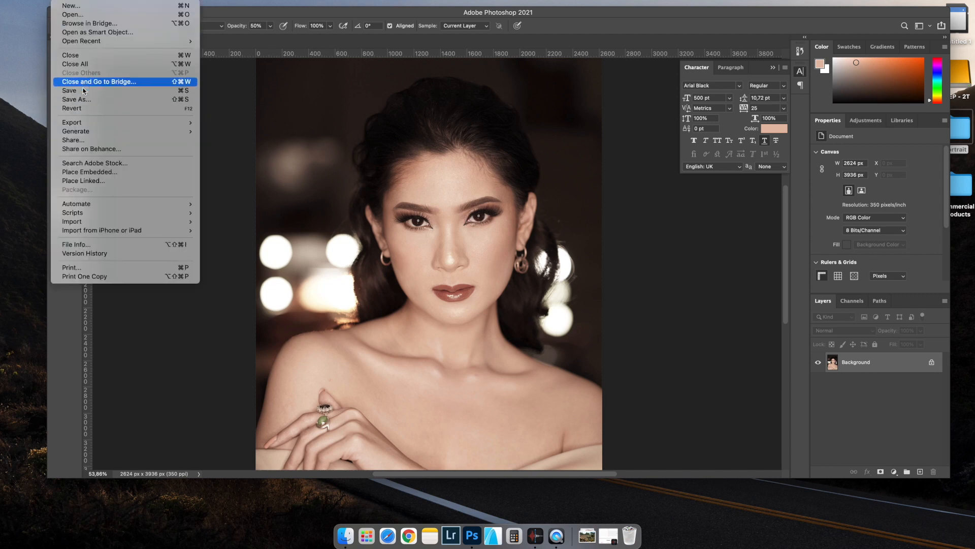
pyautogui.click(84, 94)
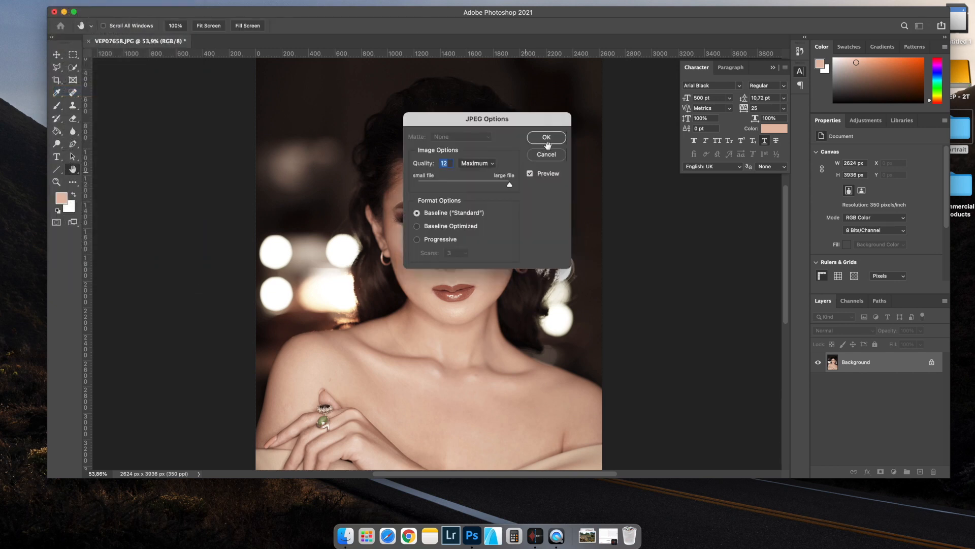
pyautogui.click(547, 137)
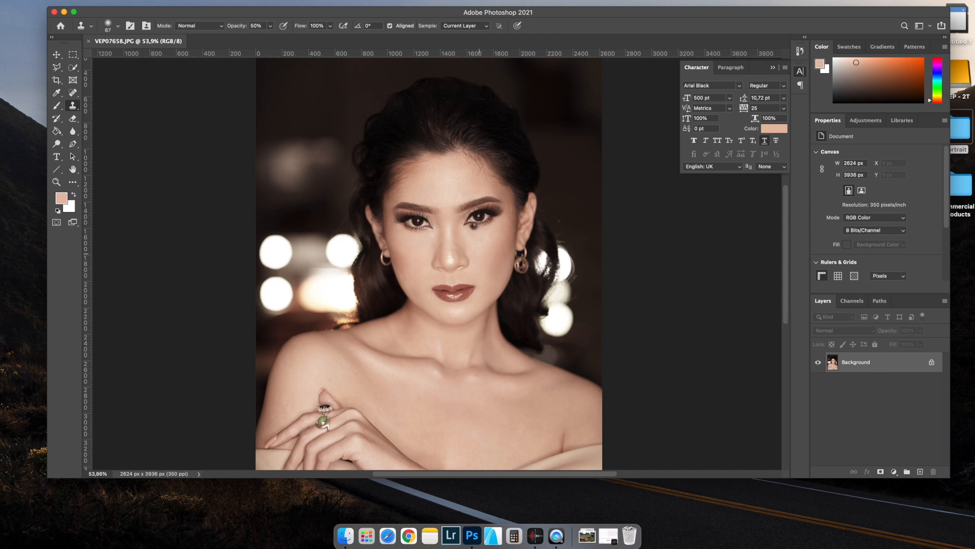
# Duplicate the Background layer and align the copy exactly over the original at X 0 px, Y 0 px
pyautogui.scroll(-1, 497, 230)
pyautogui.scroll(-1, 497, 230)
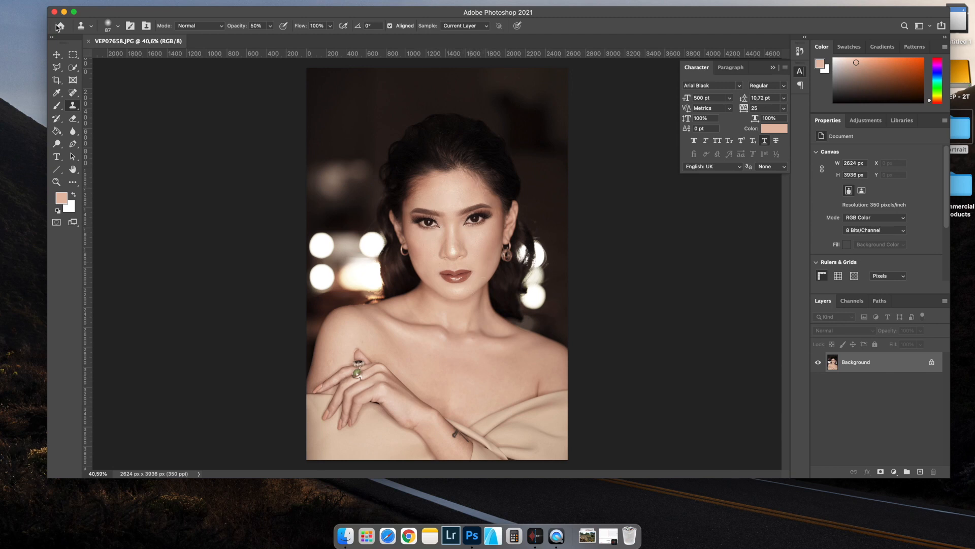
pyautogui.click(57, 54)
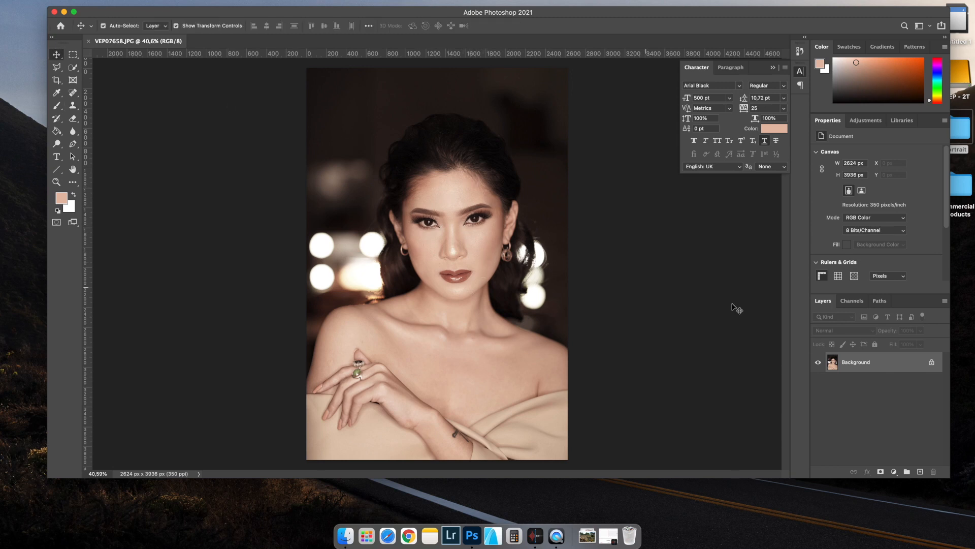
pyautogui.rightClick(861, 364)
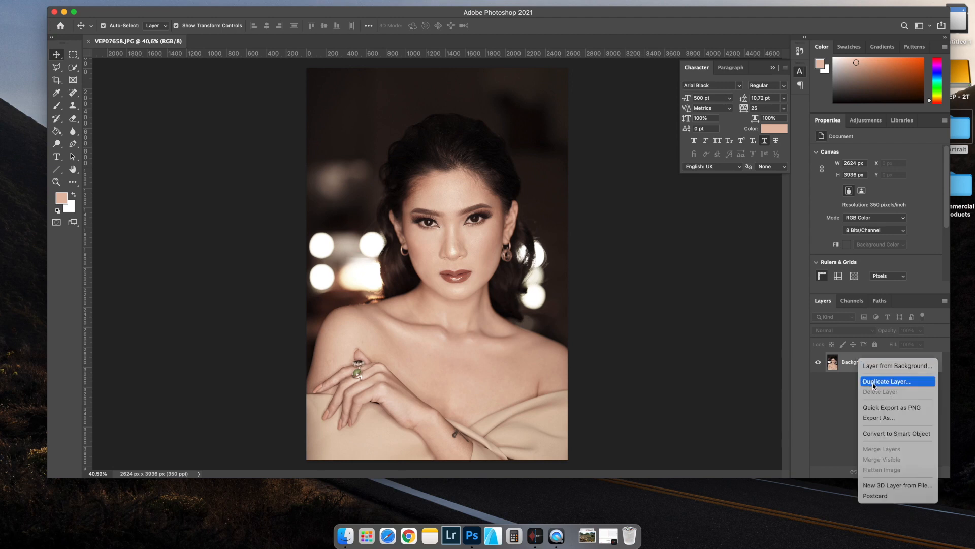
pyautogui.click(500, 215)
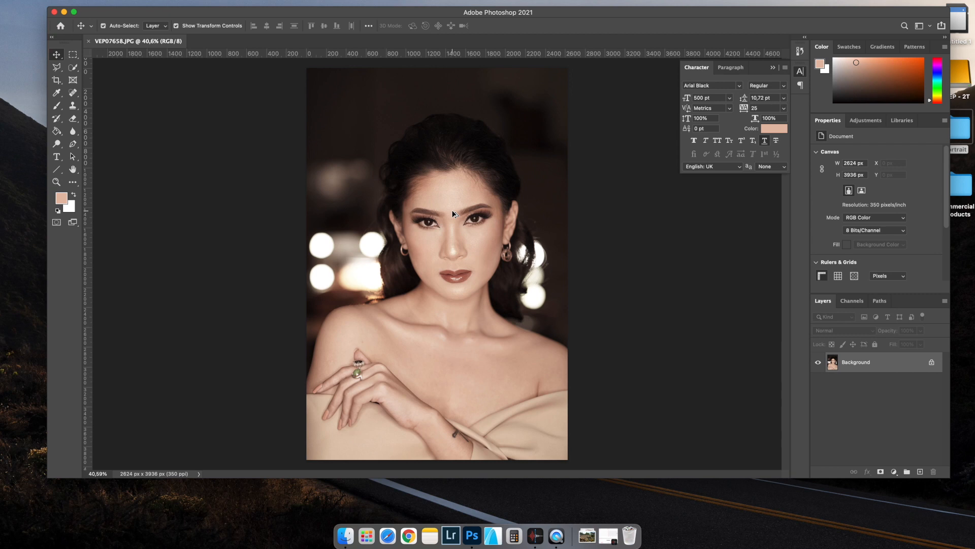
pyautogui.moveTo(465, 211); pyautogui.dragTo(476, 212)
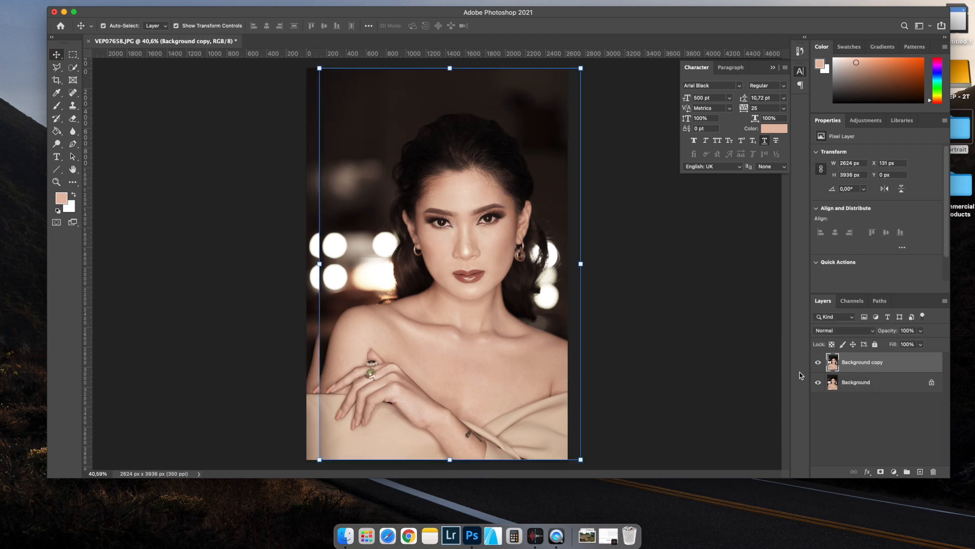
pyautogui.moveTo(421, 226)
pyautogui.mouseDown()
pyautogui.moveTo(411, 226)
pyautogui.moveTo(429, 232)
pyautogui.moveTo(413, 227)
pyautogui.mouseUp()
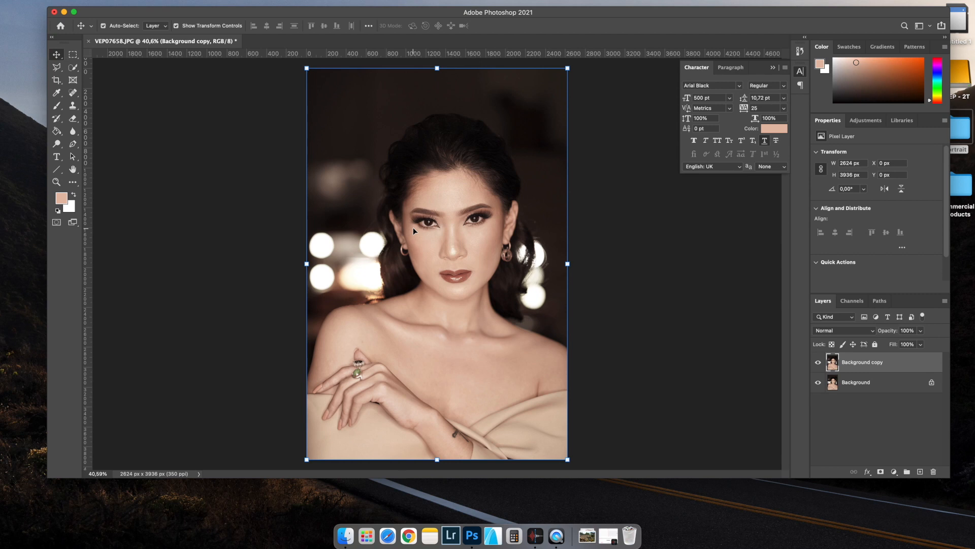
pyautogui.click(819, 363)
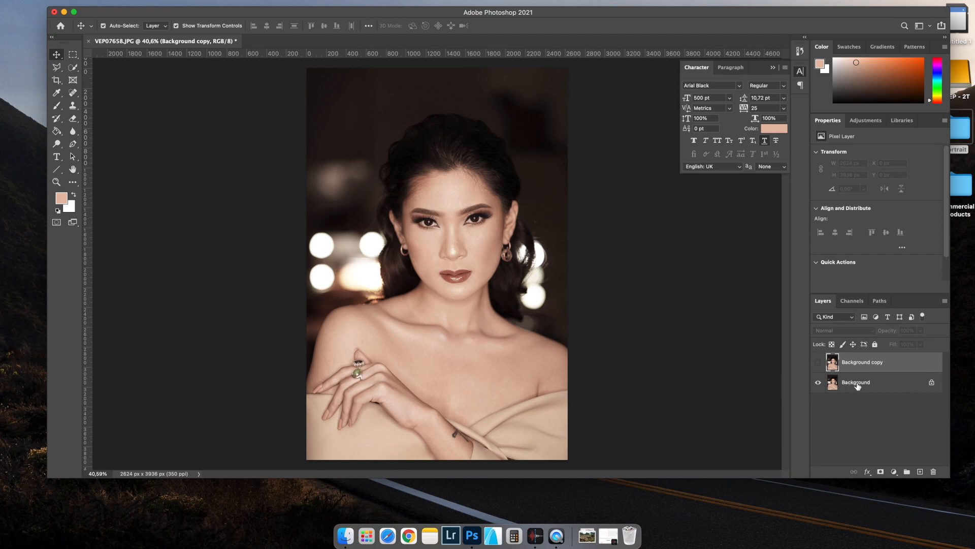
pyautogui.click(818, 363)
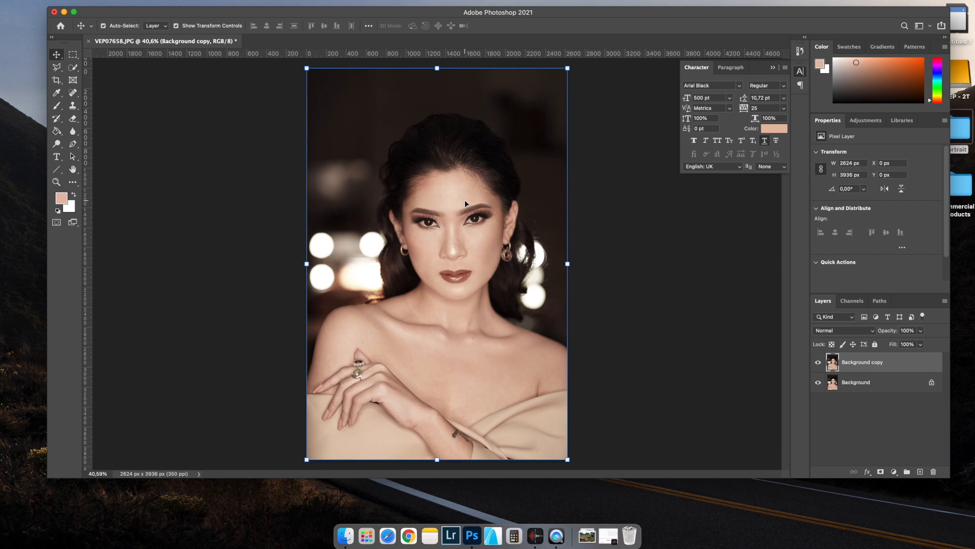
# Darken the Background copy layer with a Brightness/Contrast adjustment, setting the brightness to -45
pyautogui.click(260, 145)
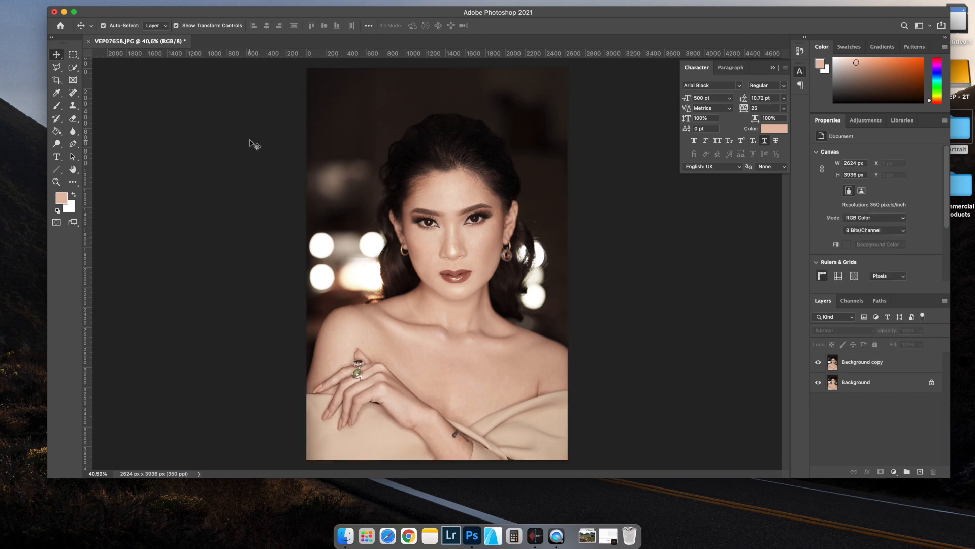
pyautogui.click(110, 0)
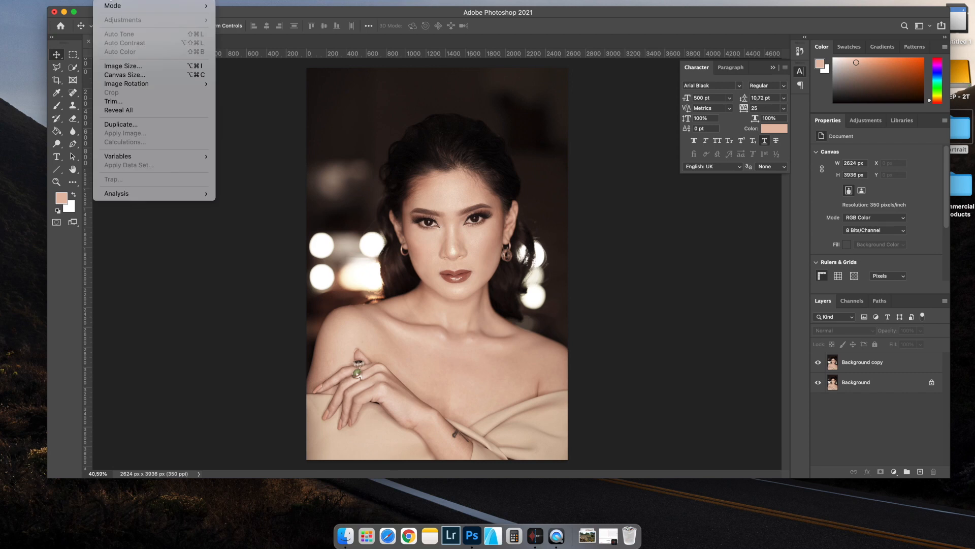
pyautogui.click(888, 362)
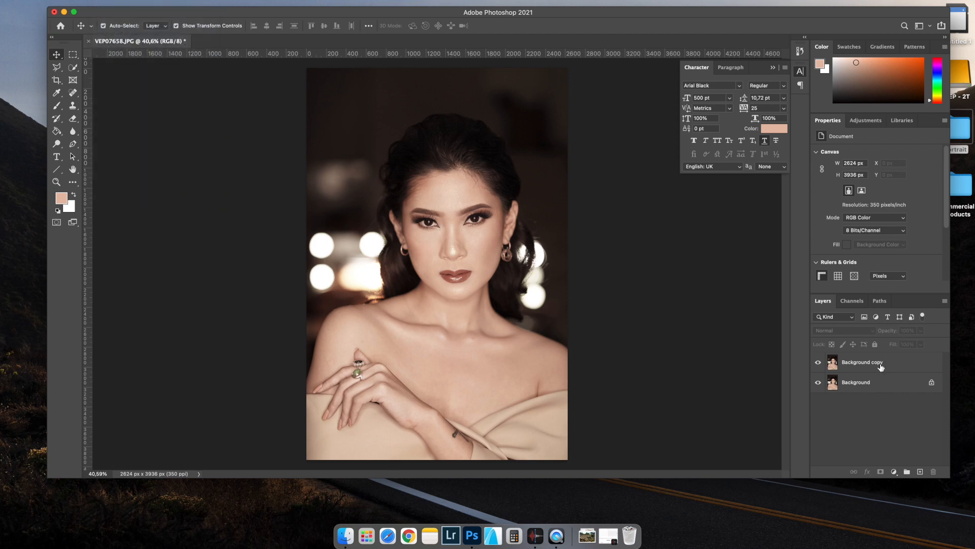
pyautogui.click(881, 367)
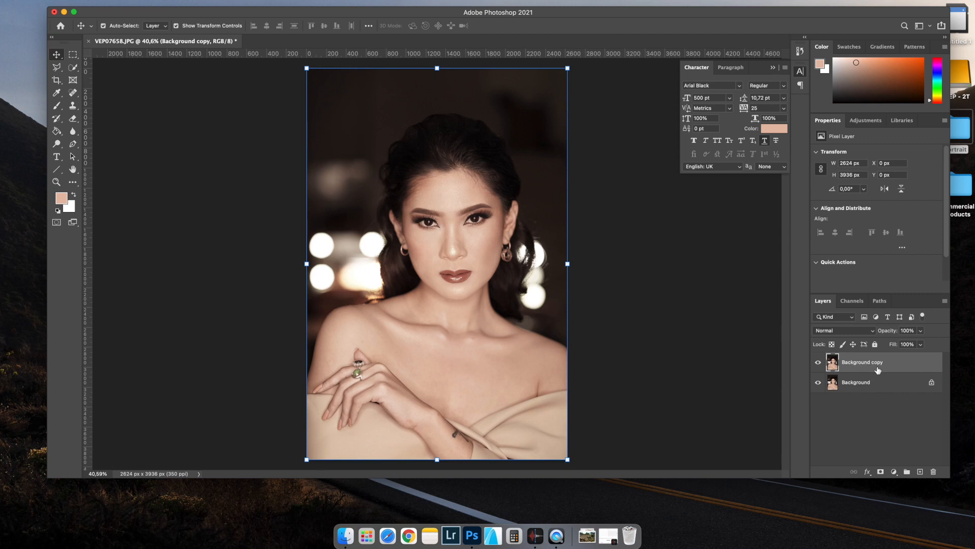
pyautogui.click(113, 1)
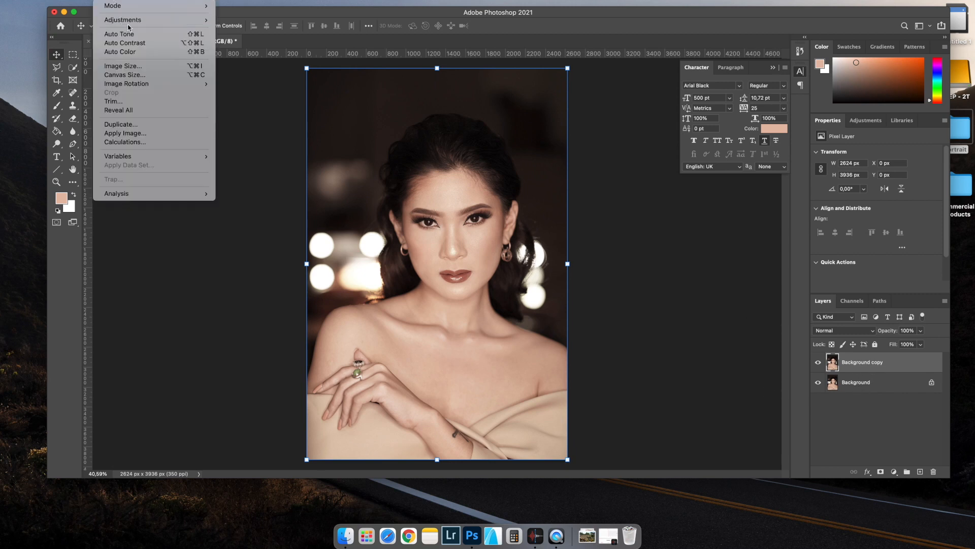
pyautogui.moveTo(127, 20)
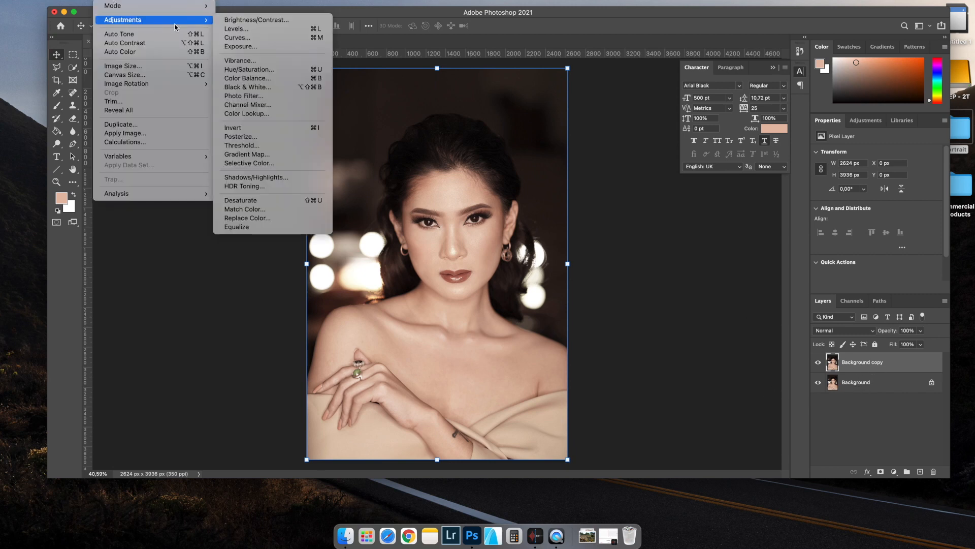
pyautogui.click(238, 22)
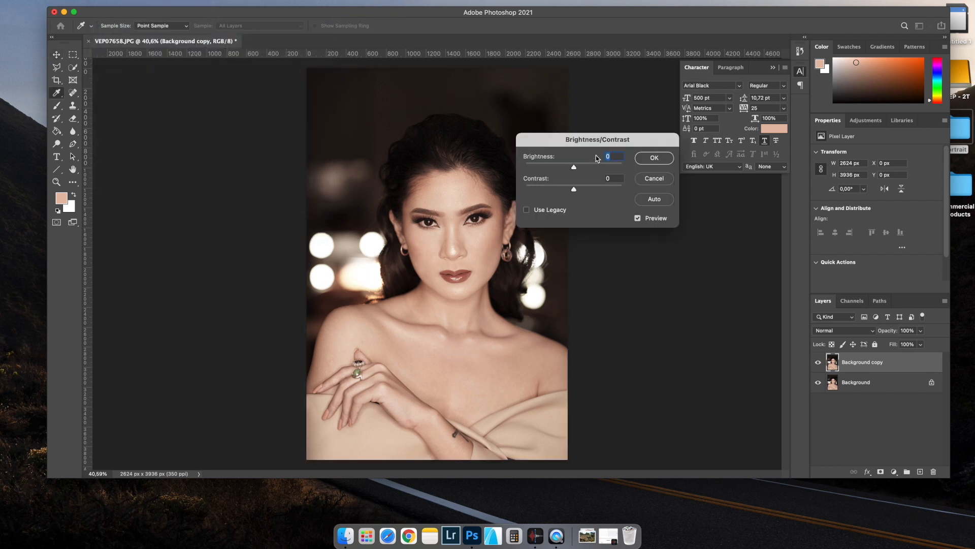
pyautogui.moveTo(611, 141); pyautogui.dragTo(659, 127)
pyautogui.moveTo(621, 154)
pyautogui.mouseDown()
pyautogui.moveTo(593, 156)
pyautogui.moveTo(607, 155)
pyautogui.mouseUp()
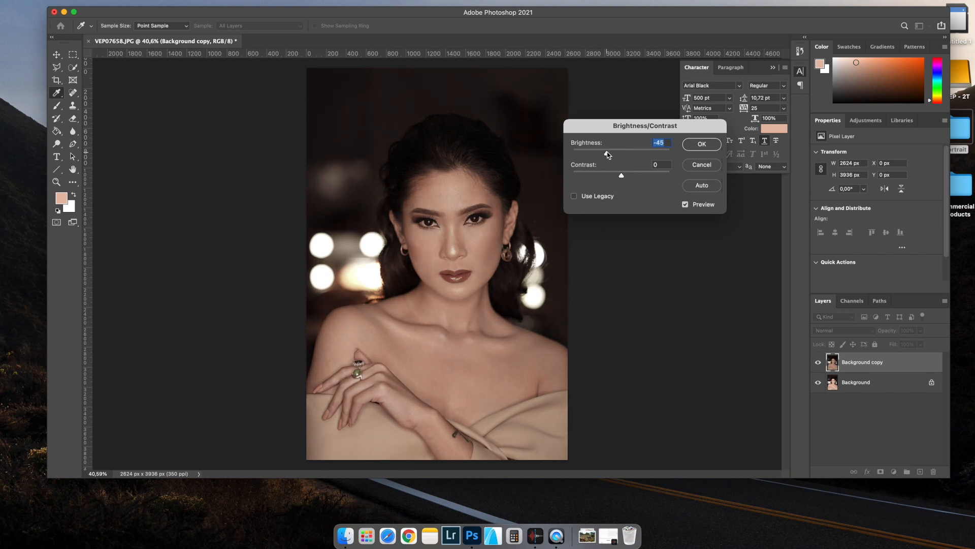
pyautogui.click(703, 145)
pyautogui.press('v')
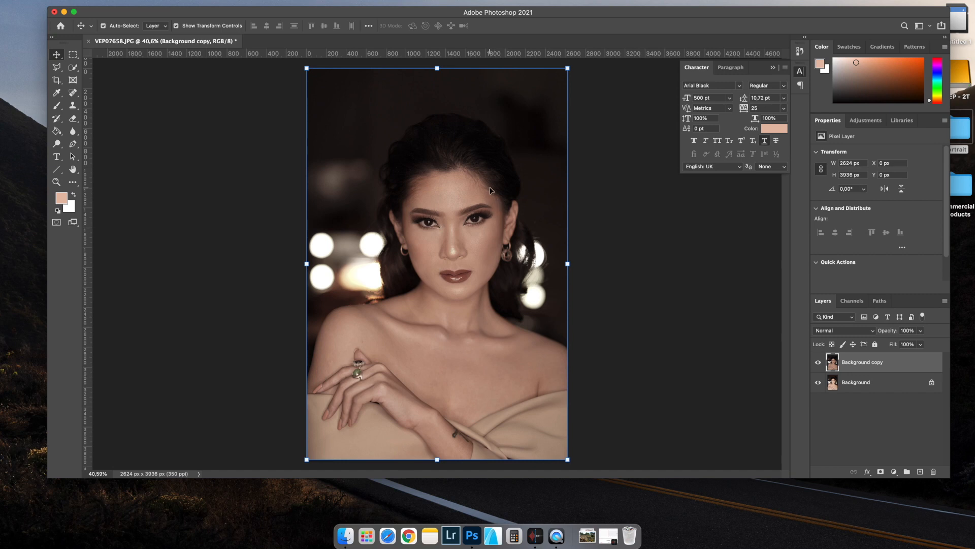
# Compare the darkened copy with the original by toggling the copy's visibility at full view and closer on the face
pyautogui.click(818, 363)
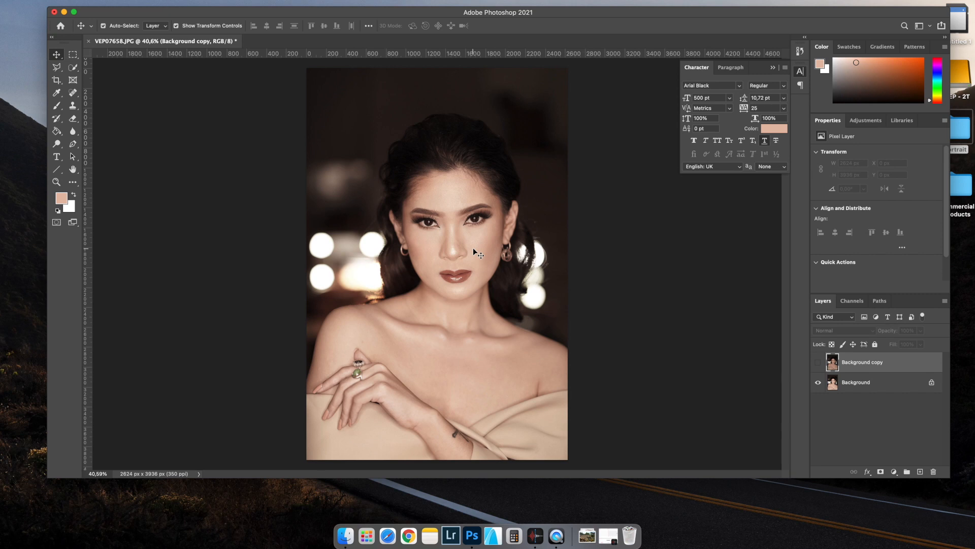
pyautogui.click(818, 362)
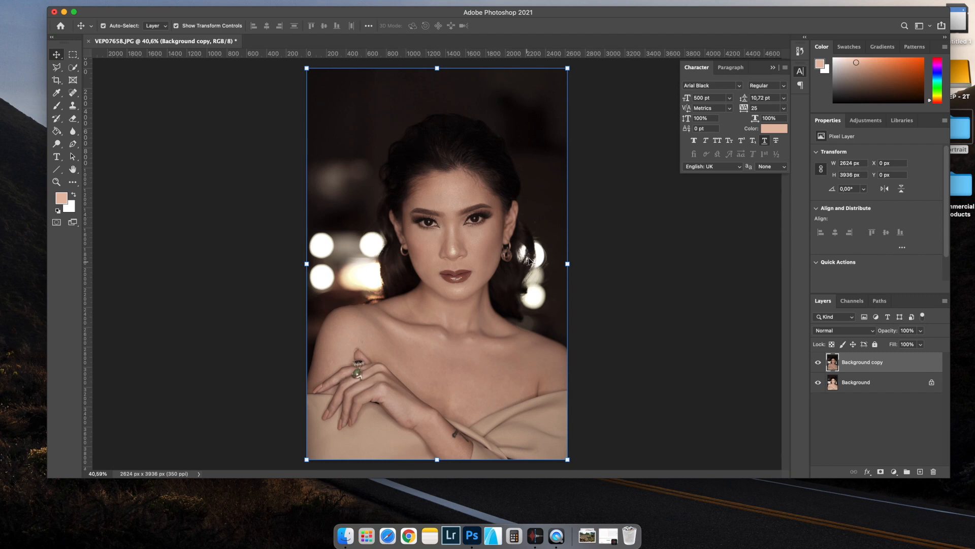
pyautogui.scroll(5, 447, 231)
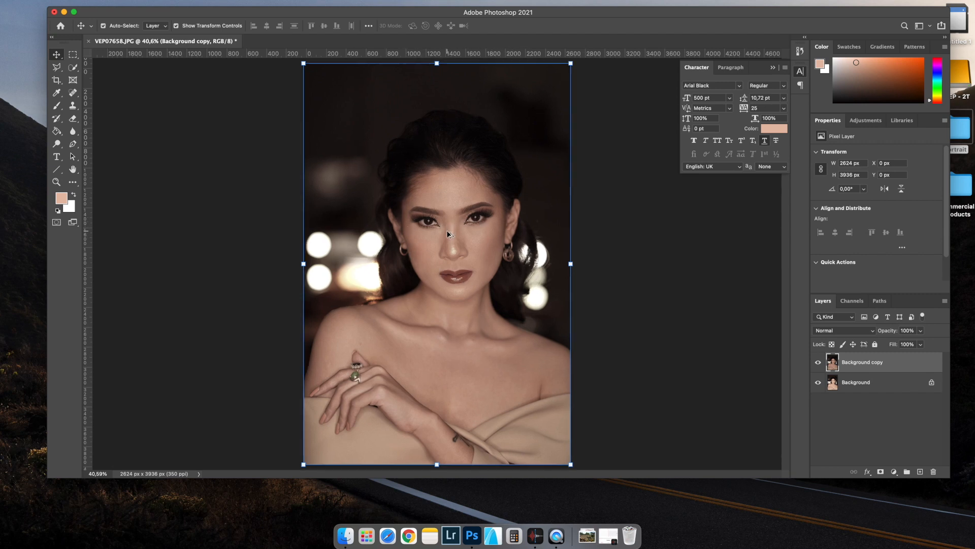
pyautogui.scroll(4, 447, 233)
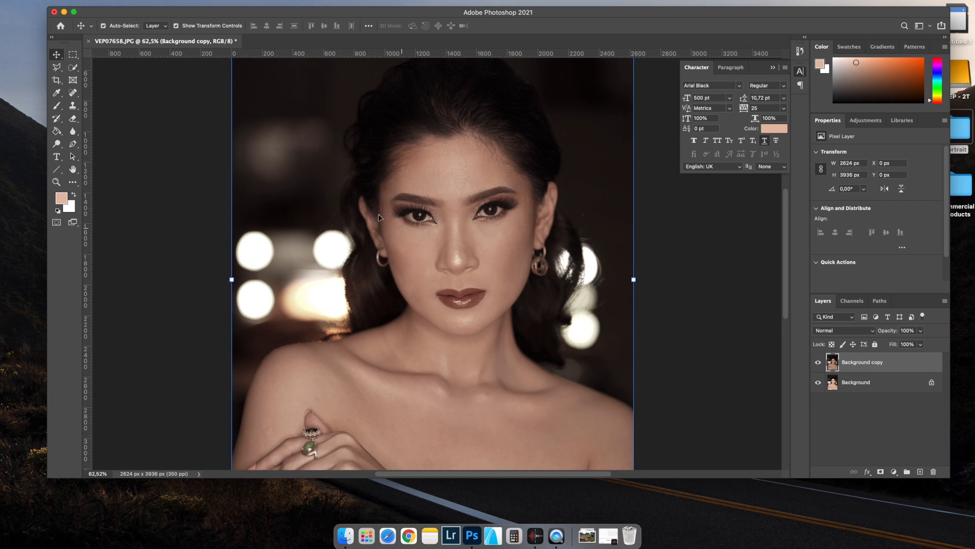
pyautogui.click(818, 363)
pyautogui.click(818, 362)
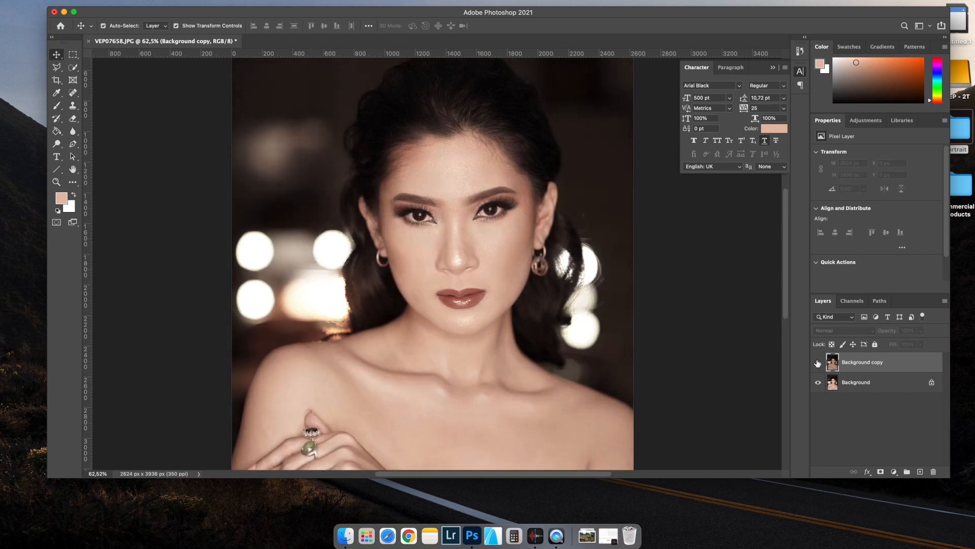
pyautogui.click(818, 362)
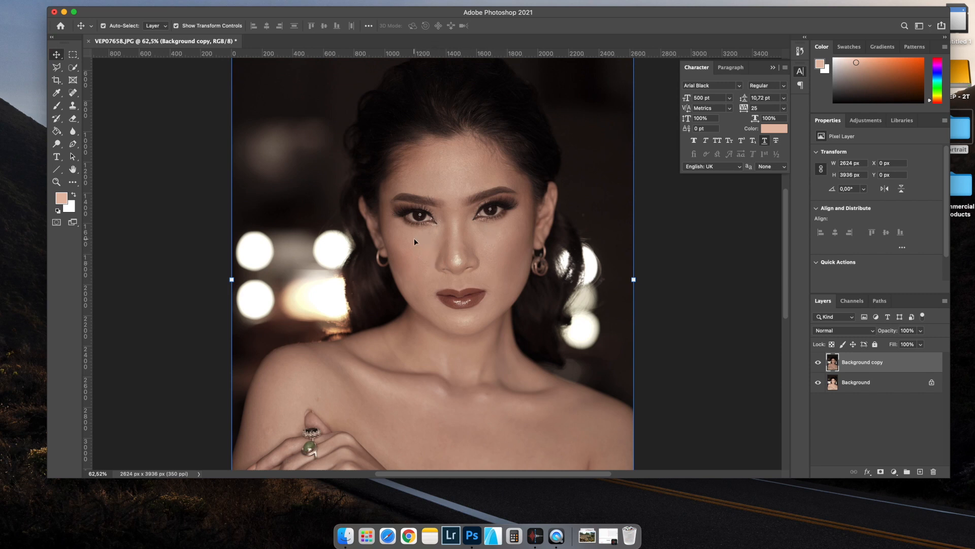
# Set up the Eraser with 10% opacity and a Soft Round brush of about 476 px
pyautogui.click(72, 120)
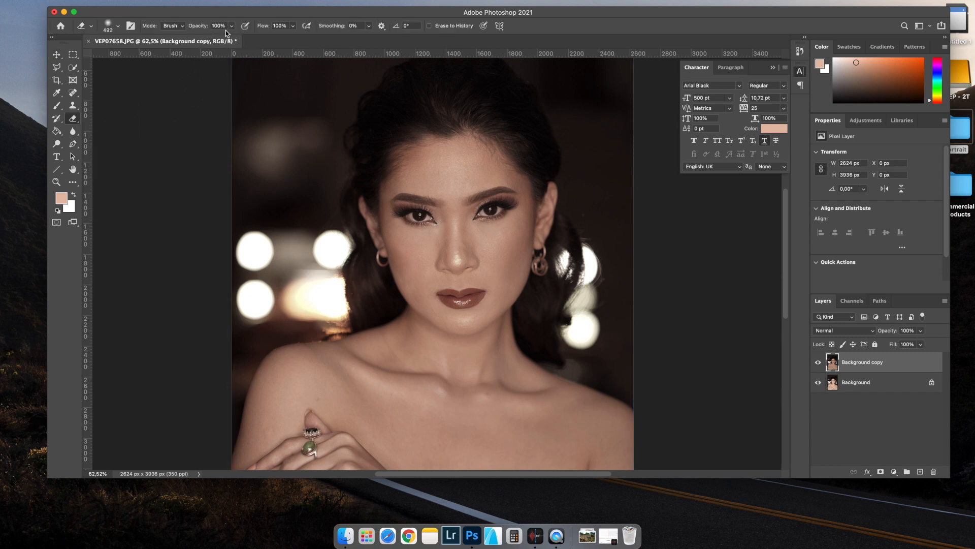
pyautogui.moveTo(225, 26); pyautogui.dragTo(193, 21)
pyautogui.write('10')
pyautogui.rightClick(458, 224)
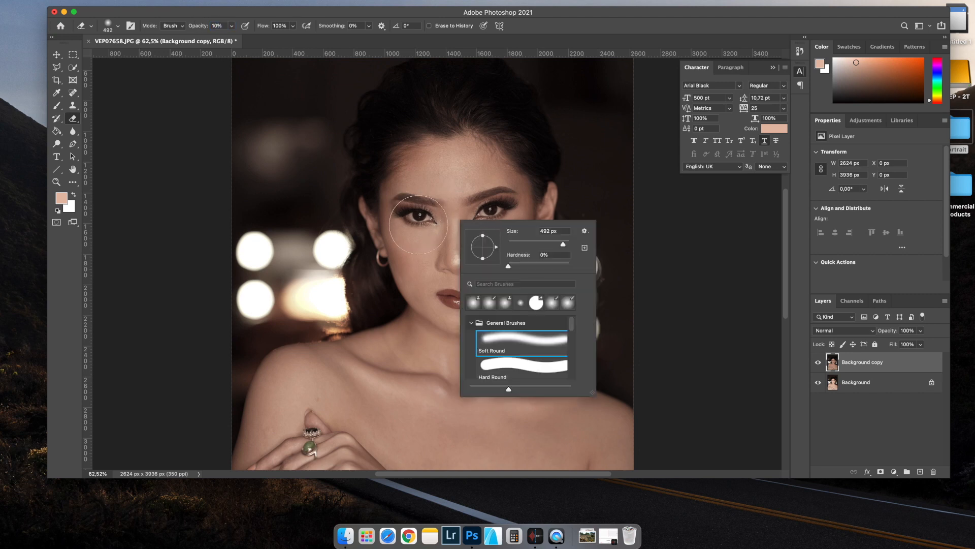
pyautogui.moveTo(529, 244); pyautogui.dragTo(545, 243)
pyautogui.moveTo(552, 245); pyautogui.dragTo(563, 245)
# Erase softly over the forehead, nose and cheeks on the Background copy layer to bring back the brighter skin beneath
pyautogui.click(429, 244)
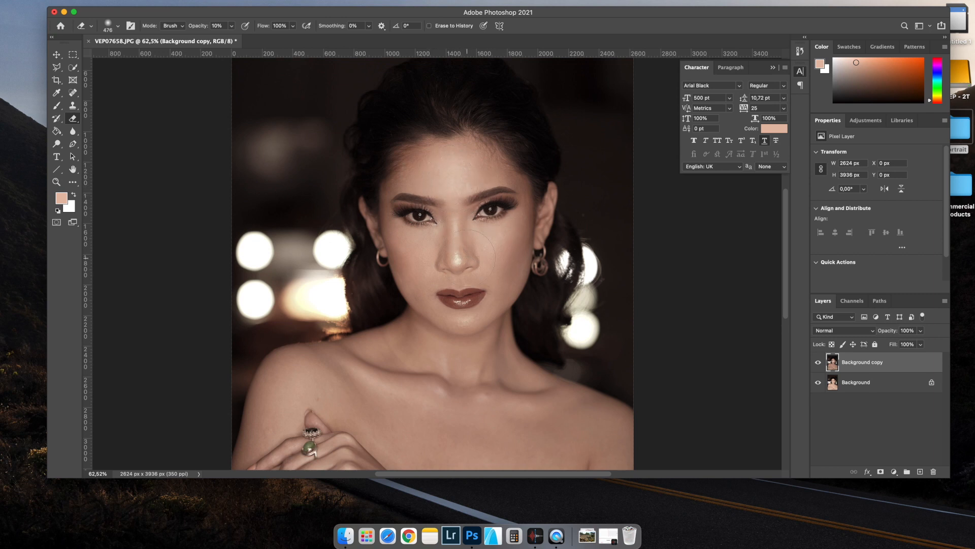
pyautogui.scroll(-2, 455, 259)
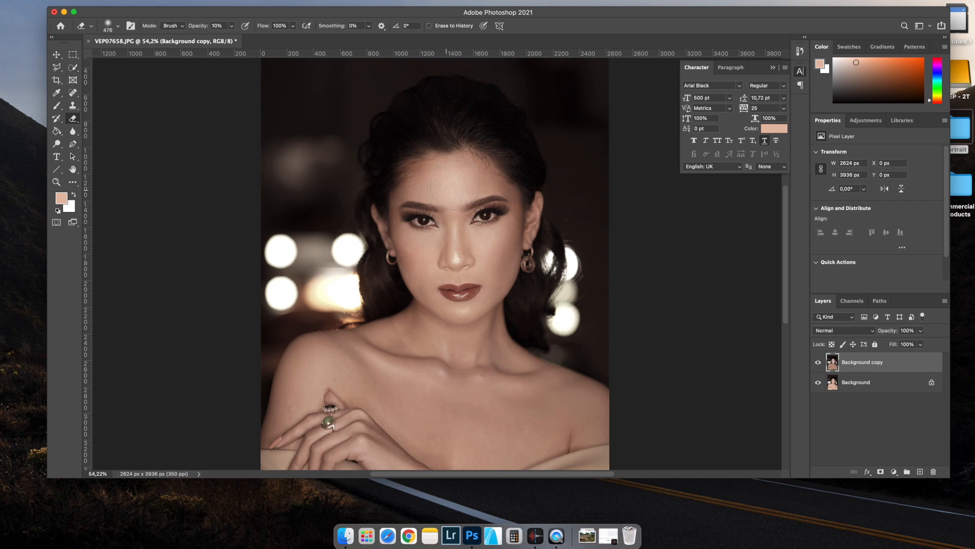
pyautogui.scroll(-5, 450, 233)
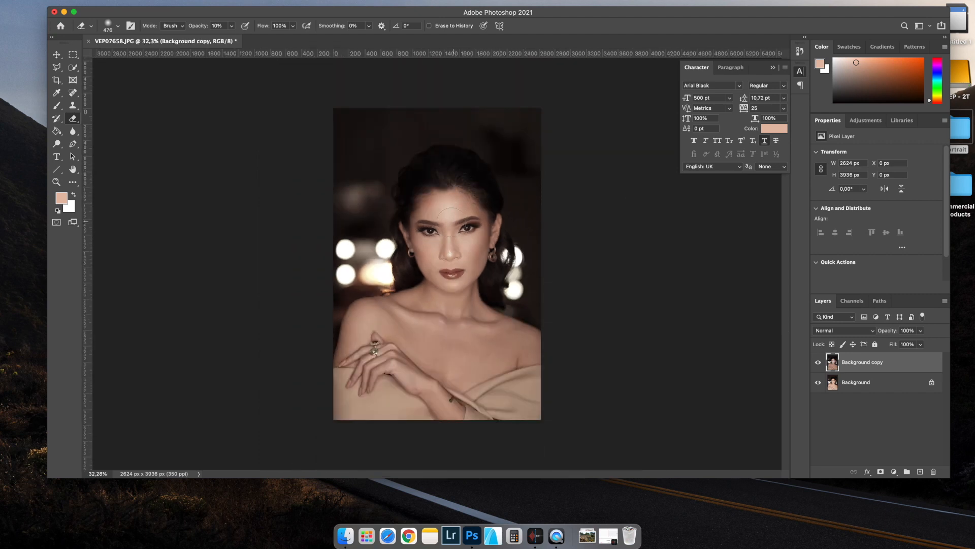
# Examine the portrait with and without the partly erased dark layer at several magnifications to judge the contouring
pyautogui.click(819, 362)
pyautogui.click(818, 362)
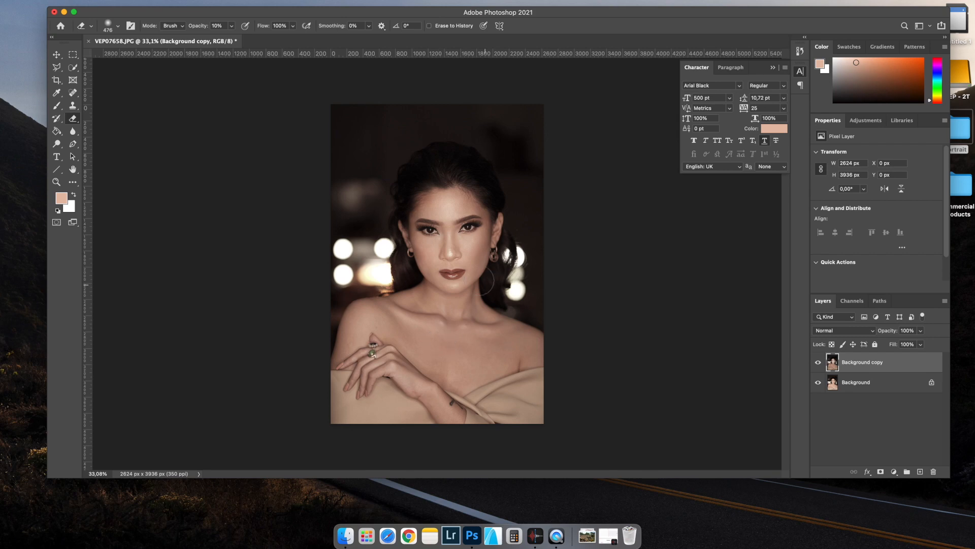
pyautogui.scroll(5, 449, 251)
pyautogui.scroll(-4, 449, 251)
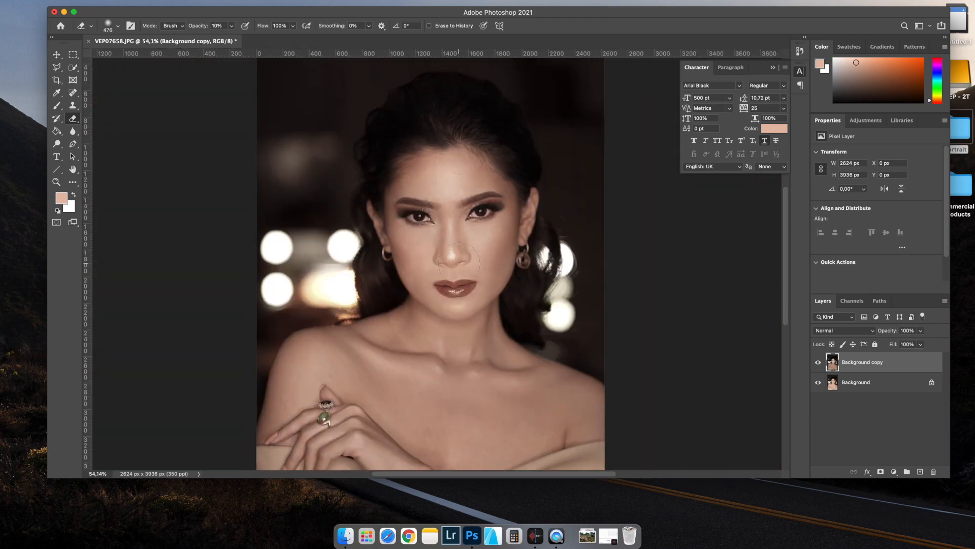
pyautogui.click(818, 362)
pyautogui.click(819, 362)
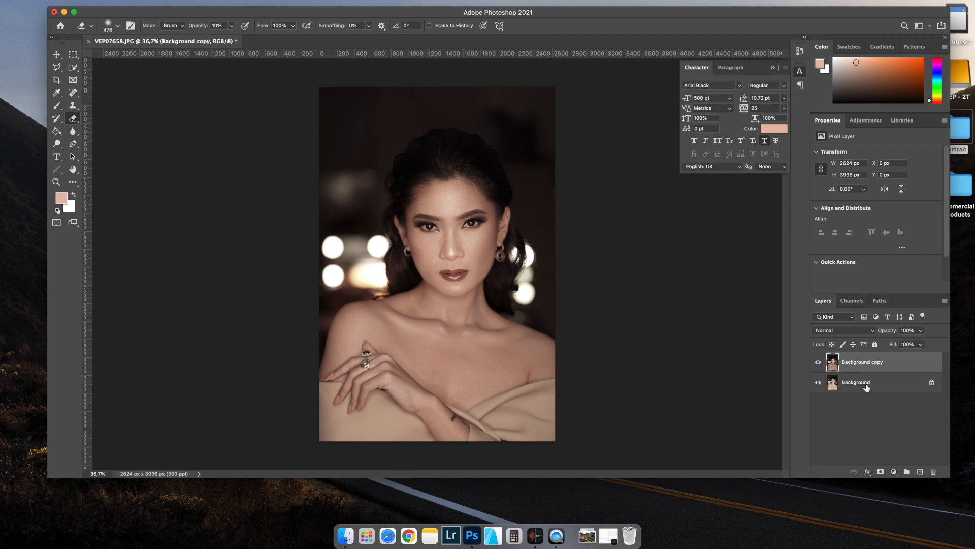
# Select the Background copy and Background layers and merge them into a single layer
pyautogui.keyDown('shift'); pyautogui.click(878, 386); pyautogui.keyUp('shift')
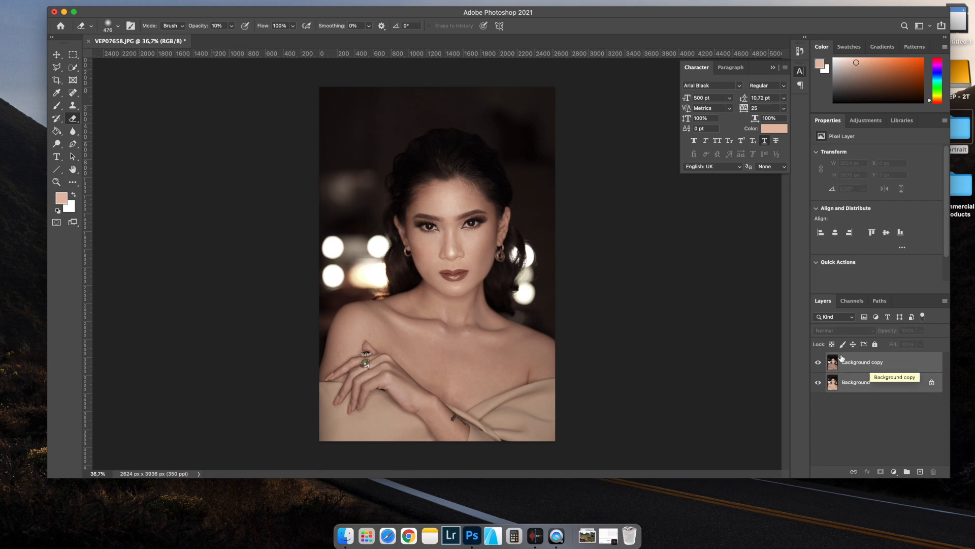
pyautogui.click(107, 1)
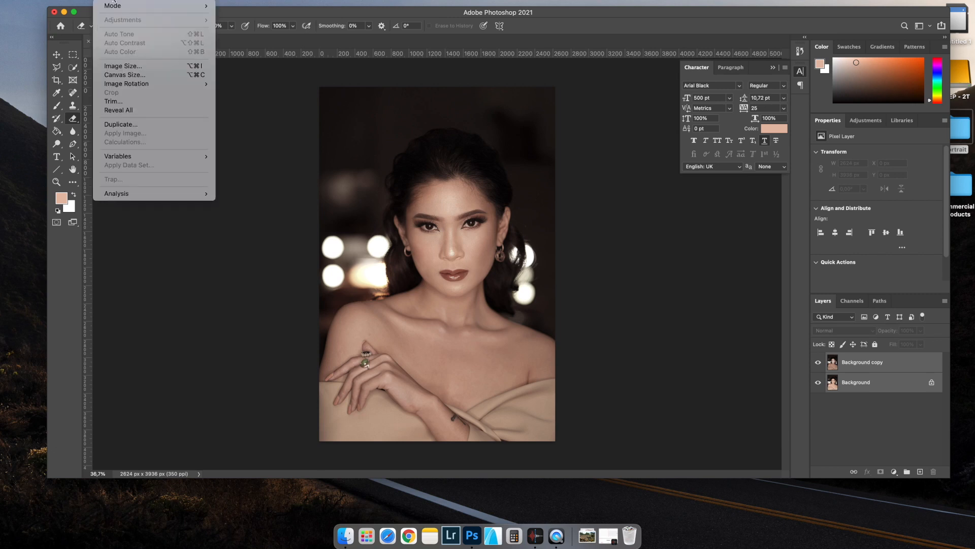
pyautogui.moveTo(138, 1)
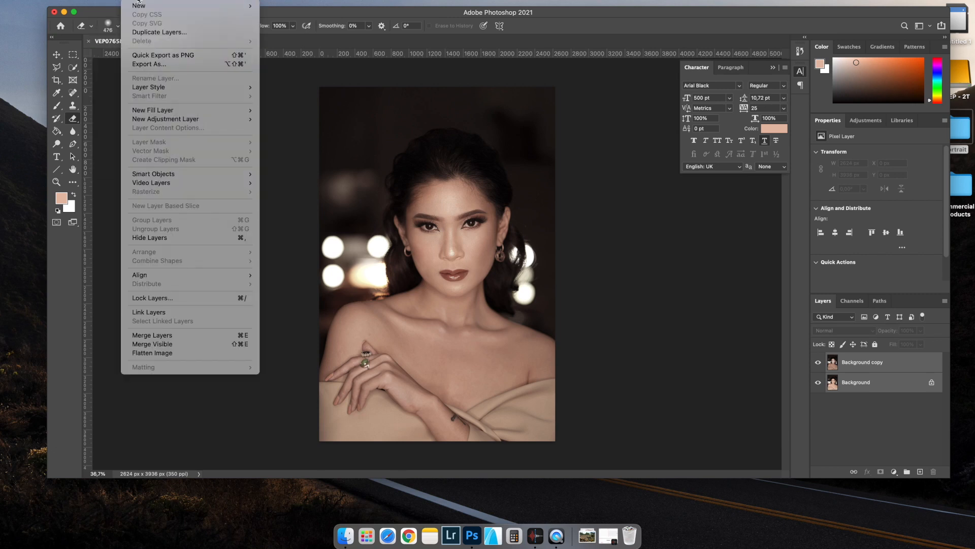
pyautogui.click(160, 345)
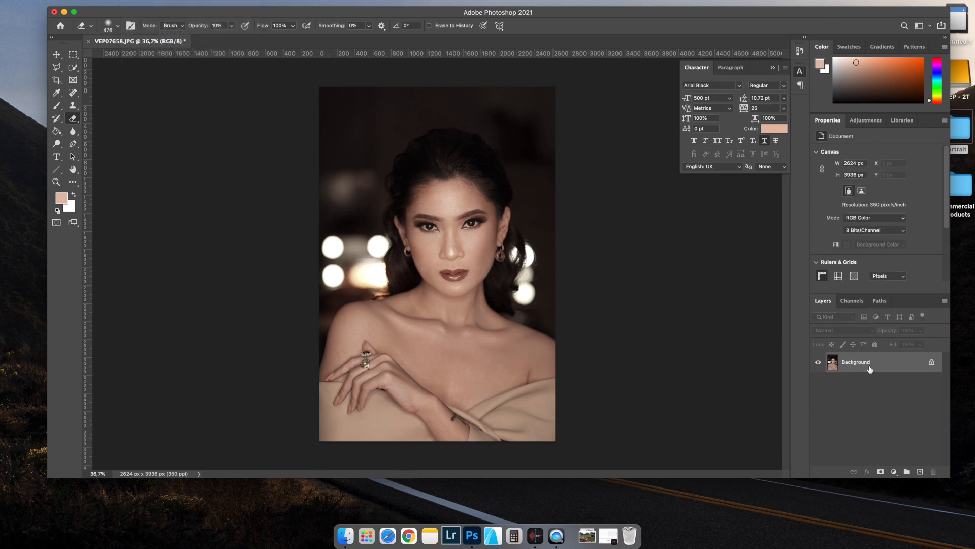
pyautogui.click(56, 55)
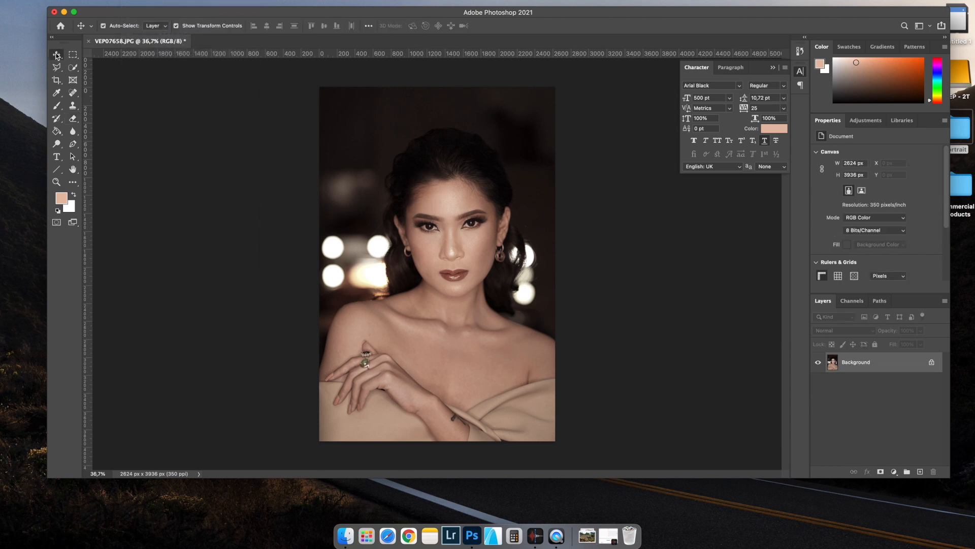
pyautogui.click(446, 213)
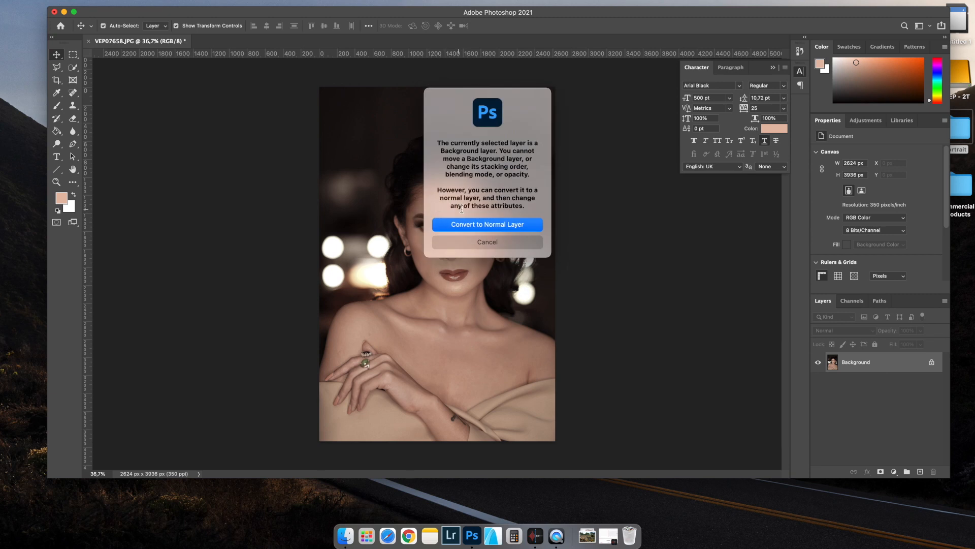
pyautogui.click(491, 242)
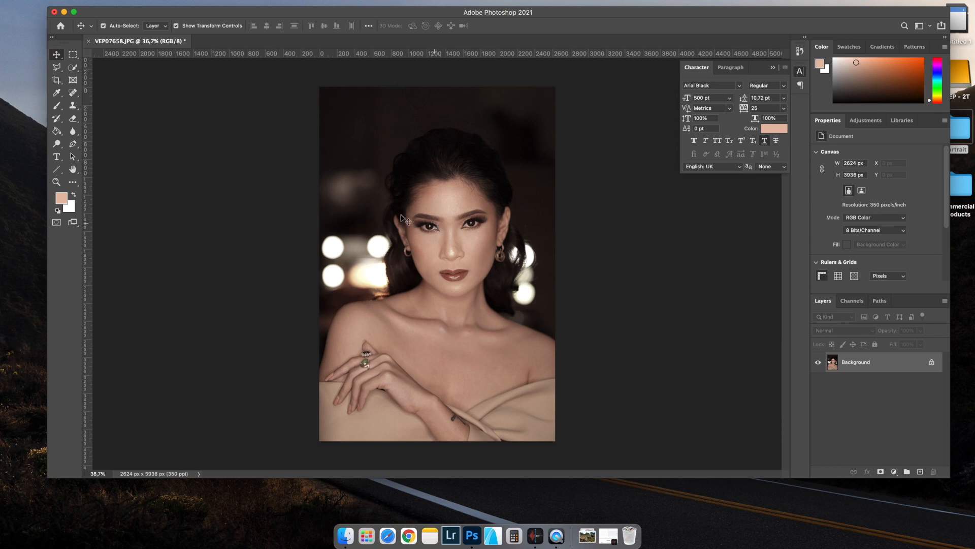
# Save the merged portrait in its existing JPG file
pyautogui.click(69, 3)
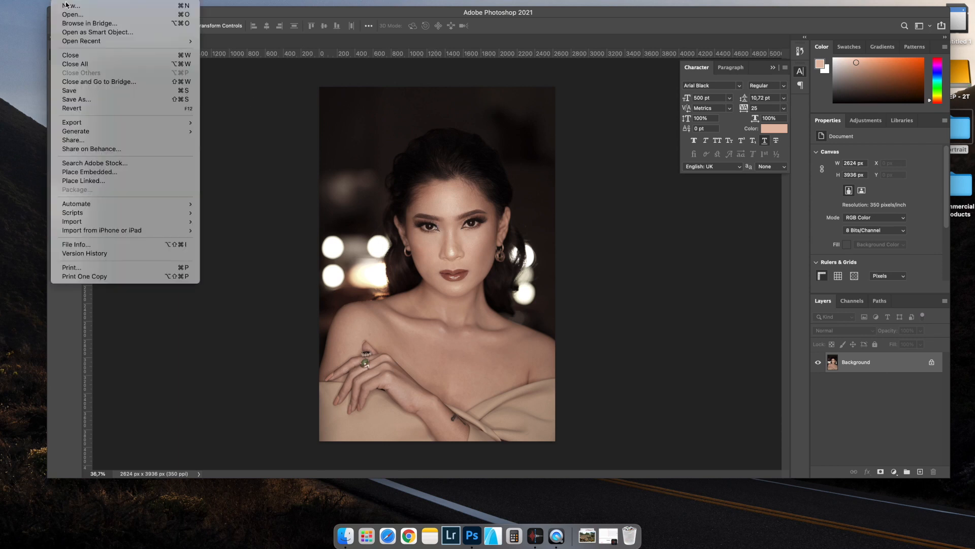
pyautogui.click(76, 90)
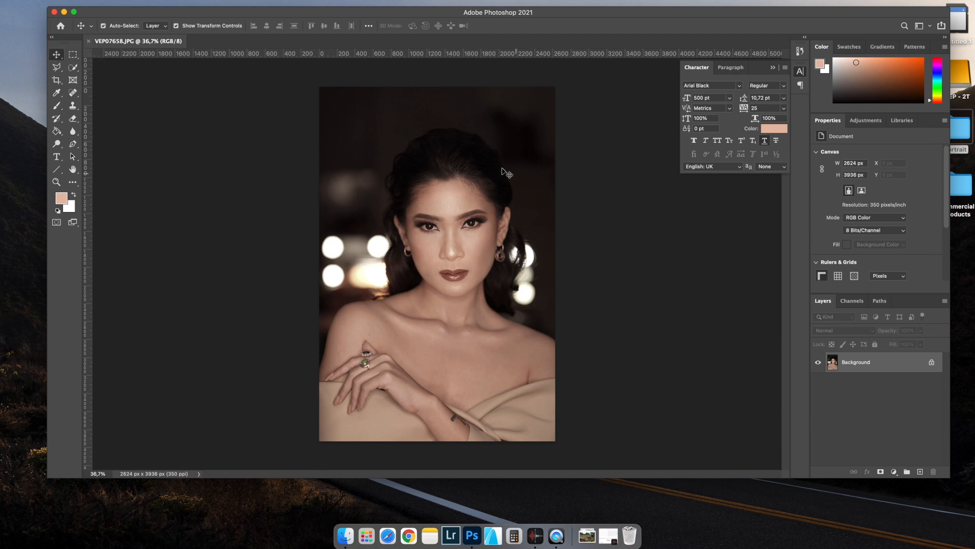
# Switch to Finder and preview the saved VEP07658.JPG in the portrait folder at a large and a smaller size
pyautogui.click(350, 535)
pyautogui.click(523, 199)
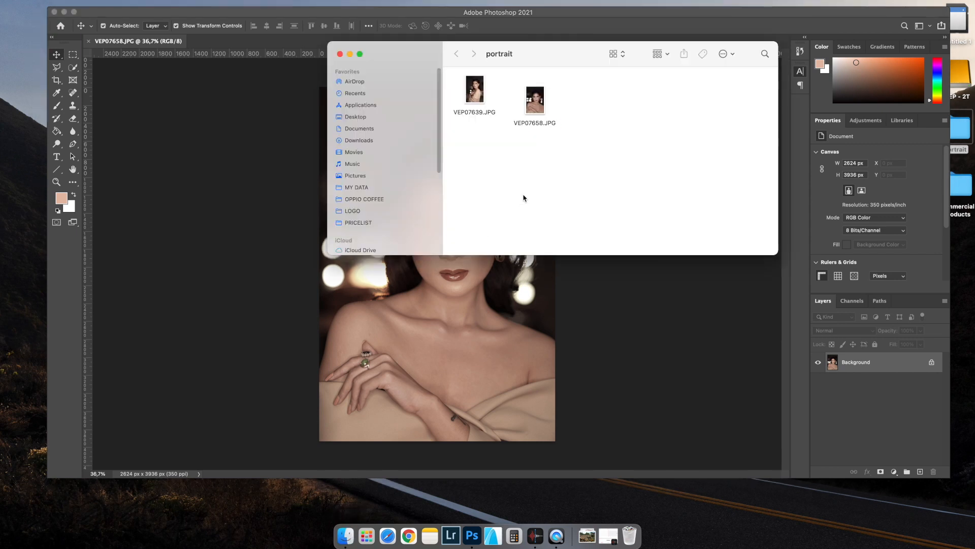
pyautogui.click(534, 104)
pyautogui.press('space')
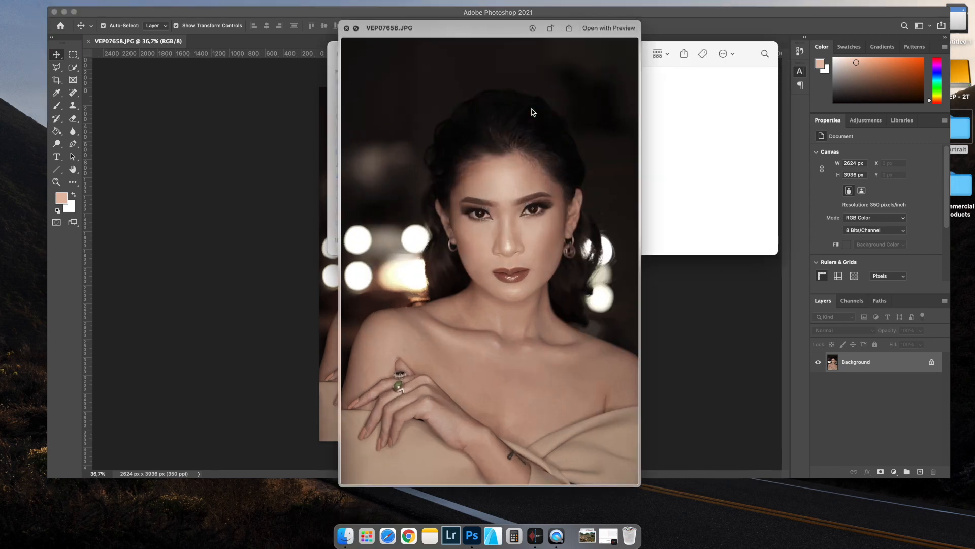
pyautogui.moveTo(643, 503); pyautogui.dragTo(534, 322)
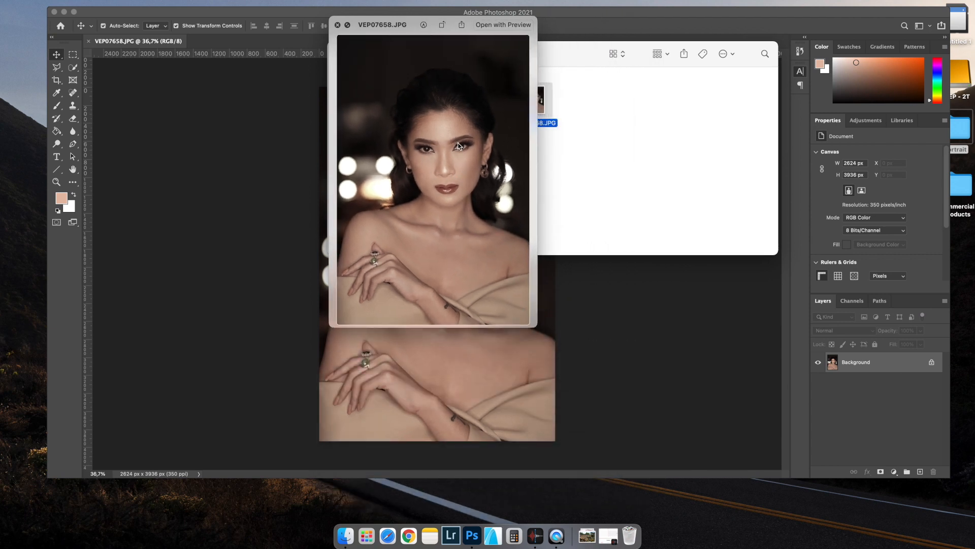
pyautogui.press('space')
# Import VEP07658.JPG from the Finder folder into Lightroom Classic and open it in the Develop module
pyautogui.moveTo(538, 106); pyautogui.dragTo(449, 540)
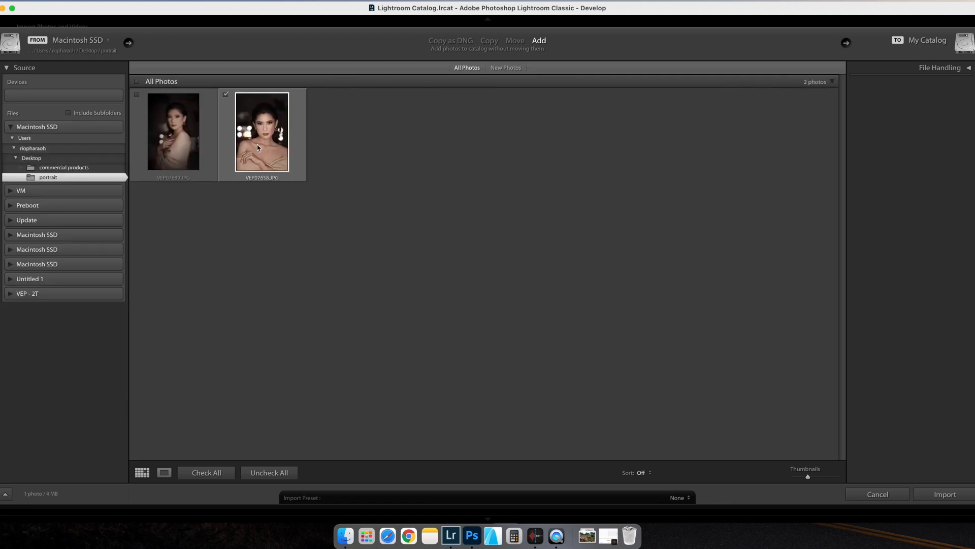
pyautogui.click(953, 498)
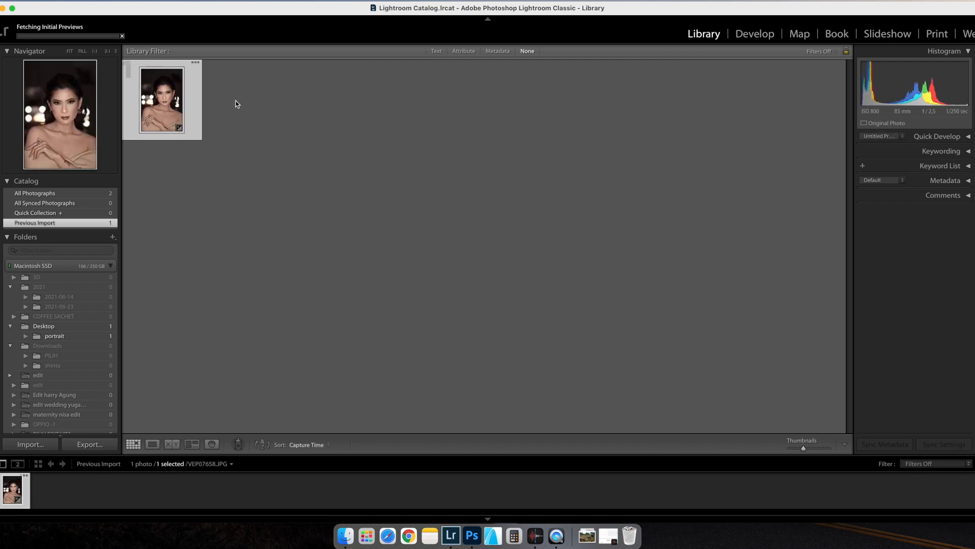
pyautogui.doubleClick(164, 99)
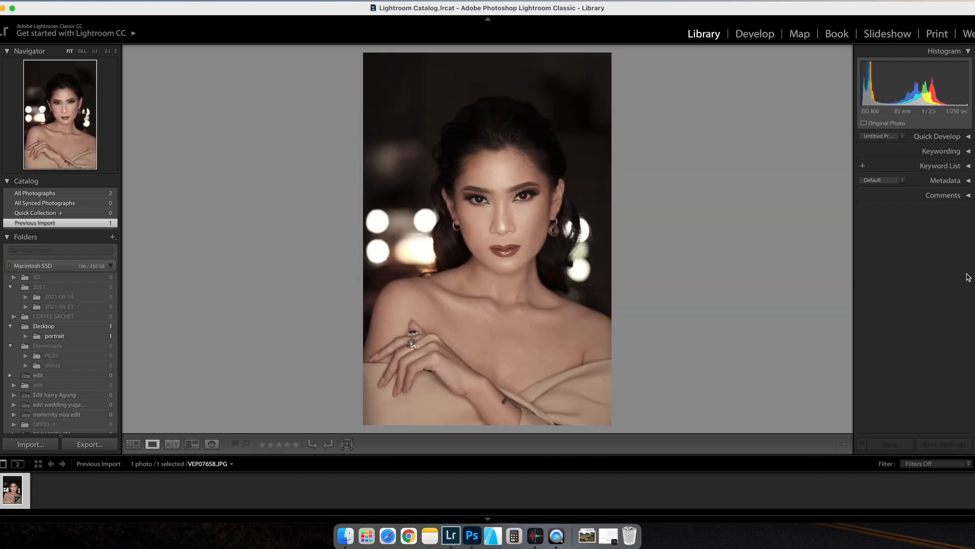
pyautogui.click(754, 34)
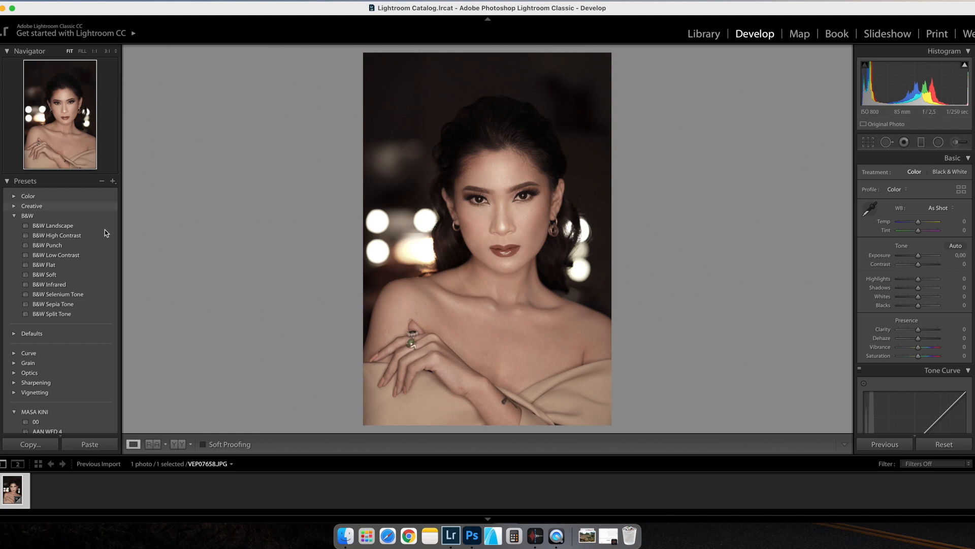
pyautogui.scroll(-5, 64, 307)
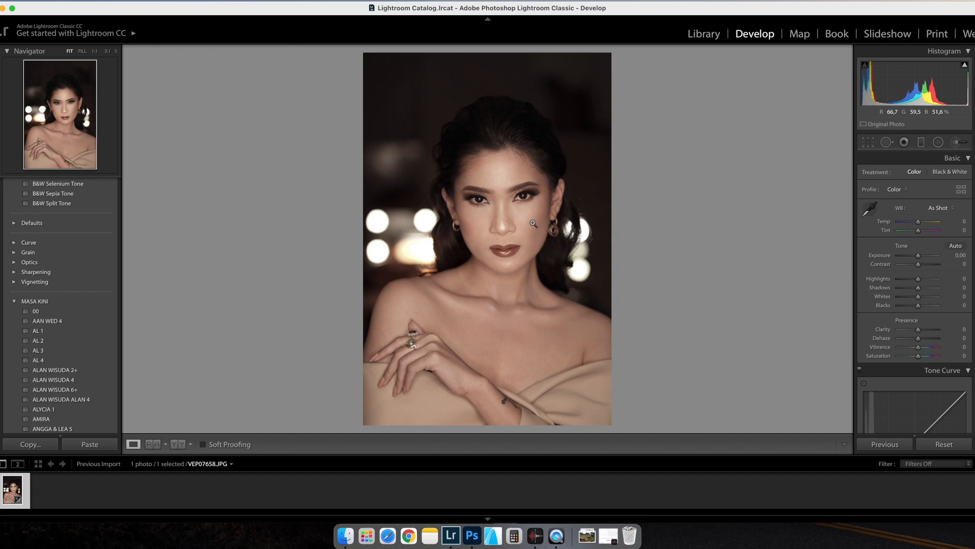
pyautogui.click(506, 213)
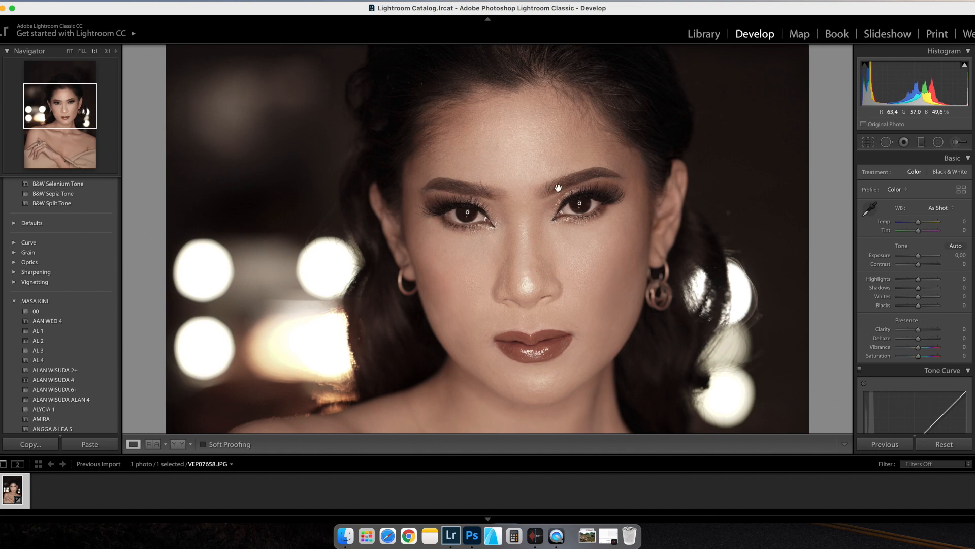
pyautogui.click(527, 236)
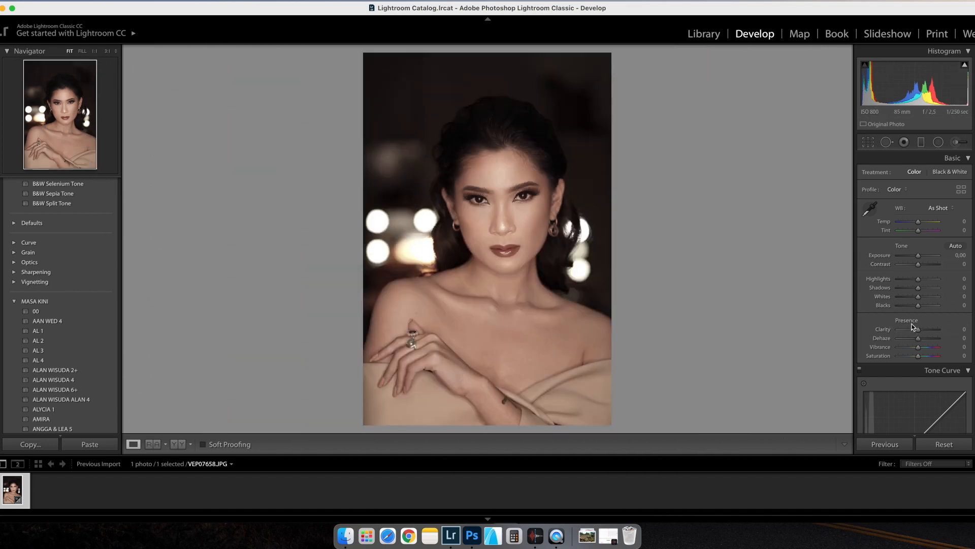
# Try Clarity at -100 and at +6 on the enlarged face, and reset it to 0
pyautogui.click(503, 212)
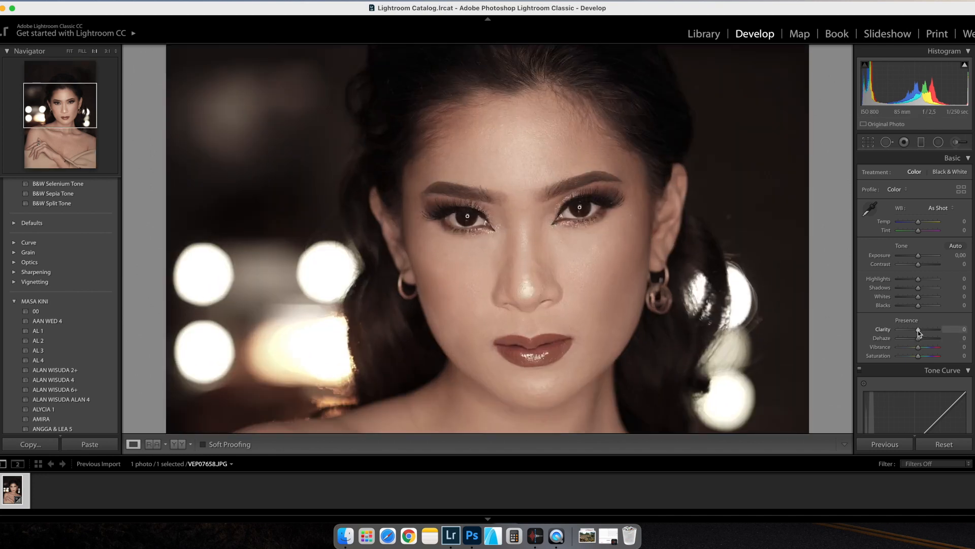
pyautogui.moveTo(919, 330); pyautogui.dragTo(883, 329)
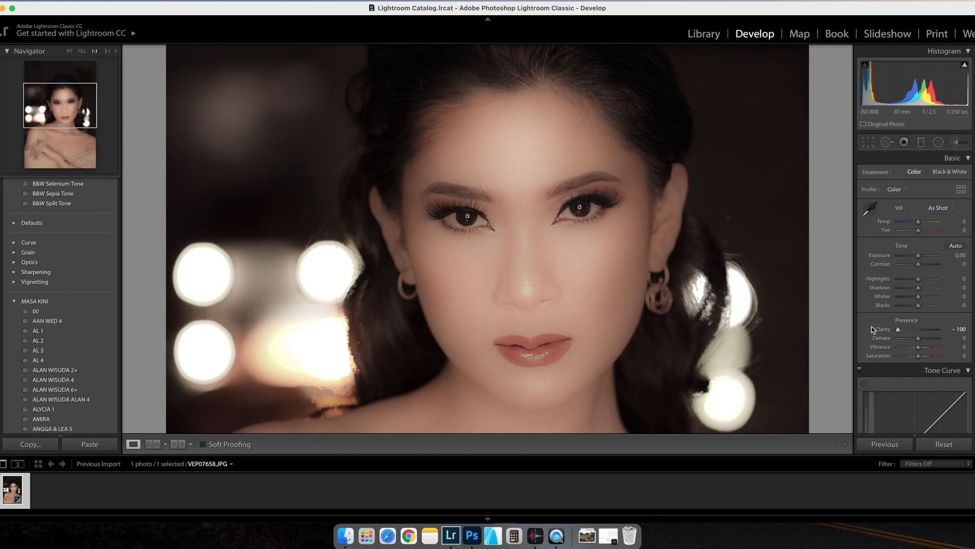
pyautogui.moveTo(898, 330); pyautogui.dragTo(920, 330)
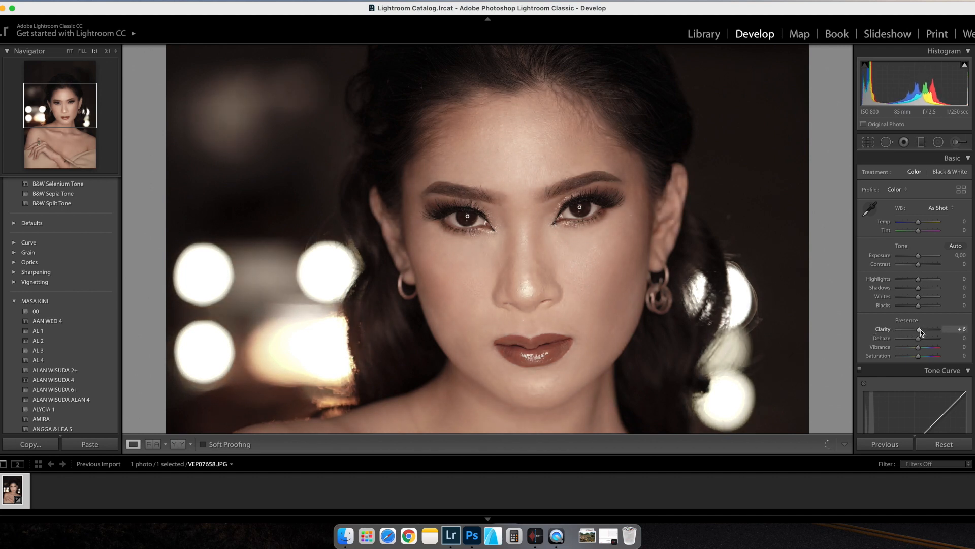
pyautogui.click(963, 329)
pyautogui.write('0')
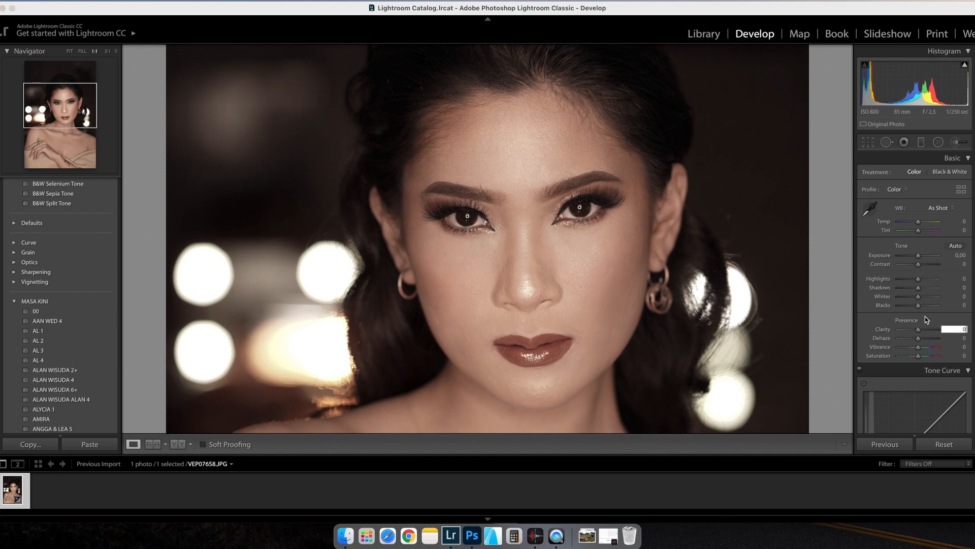
pyautogui.press('Return')
# Set Clarity to -19 to soften the skin, checking the result on the enlarged face
pyautogui.moveTo(916, 329); pyautogui.dragTo(915, 331)
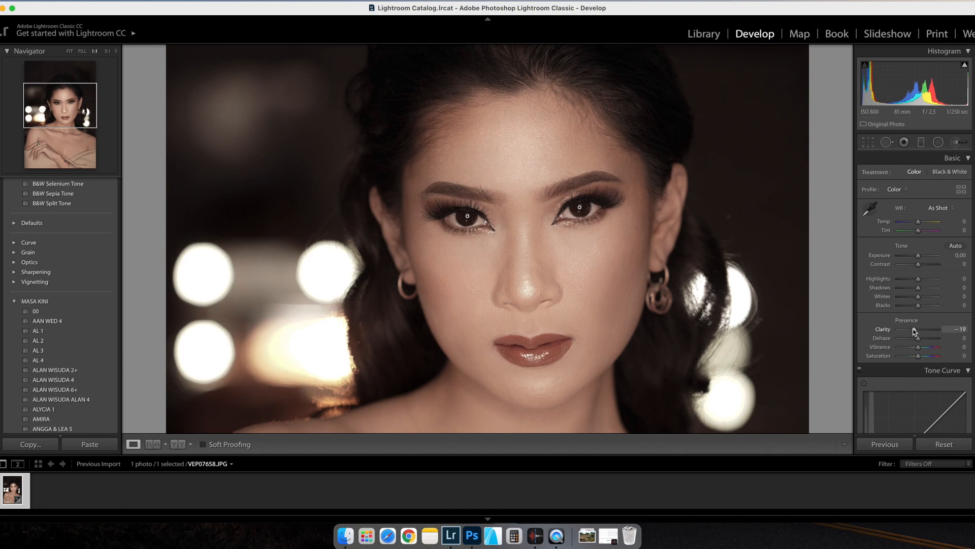
pyautogui.moveTo(596, 276); pyautogui.dragTo(586, 238)
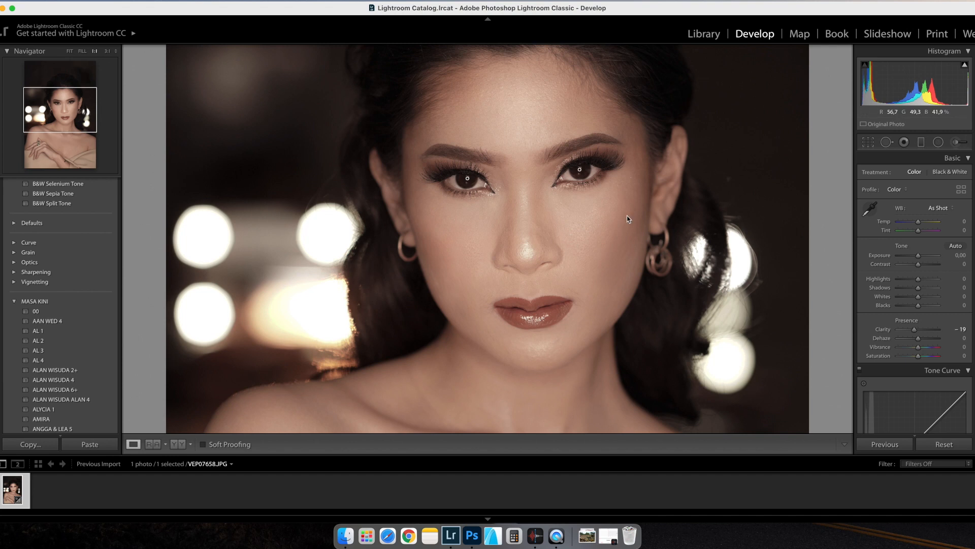
# Try the maximum sharpening Amount of 150, and settle on Amount 7, Radius 0.7 and Detail 77
pyautogui.scroll(-12, 969, 295)
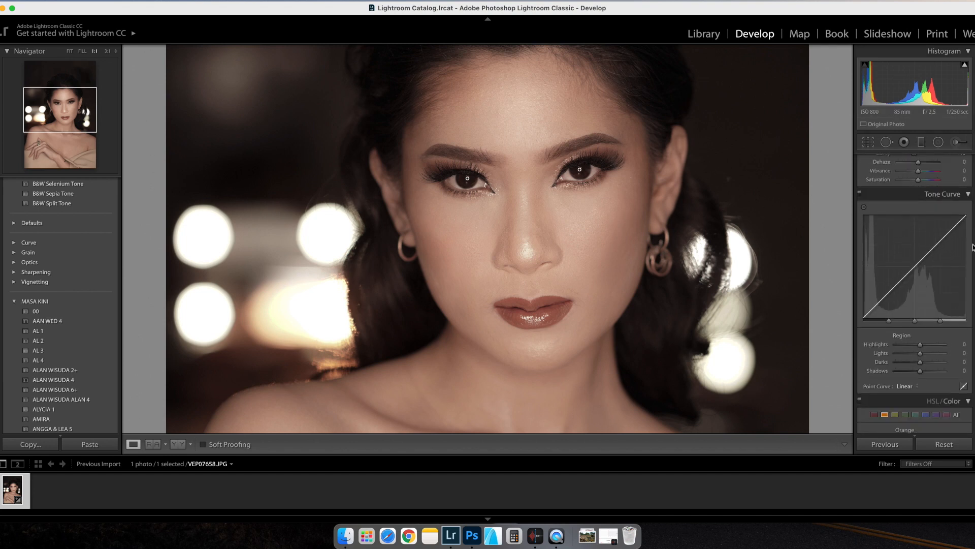
pyautogui.scroll(-6, 968, 296)
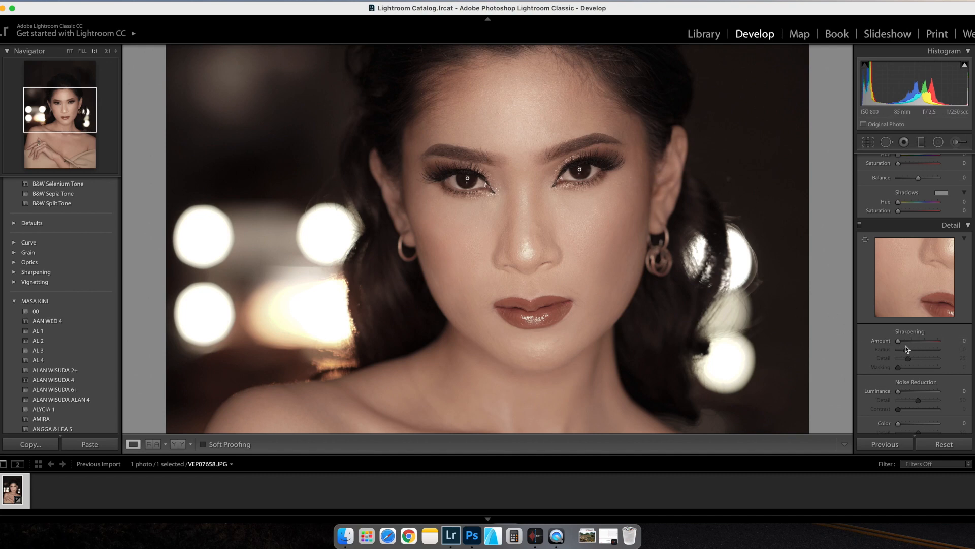
pyautogui.moveTo(902, 344); pyautogui.dragTo(957, 344)
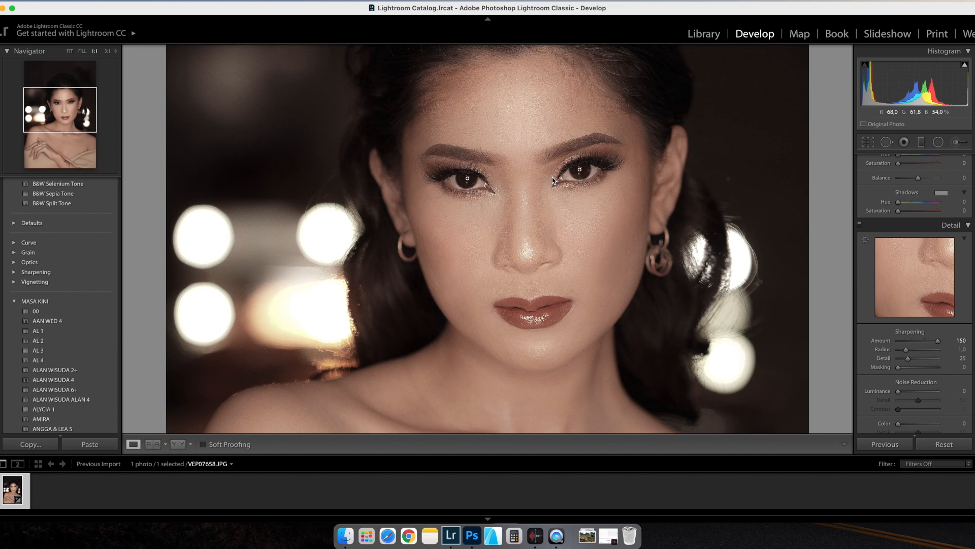
pyautogui.click(900, 341)
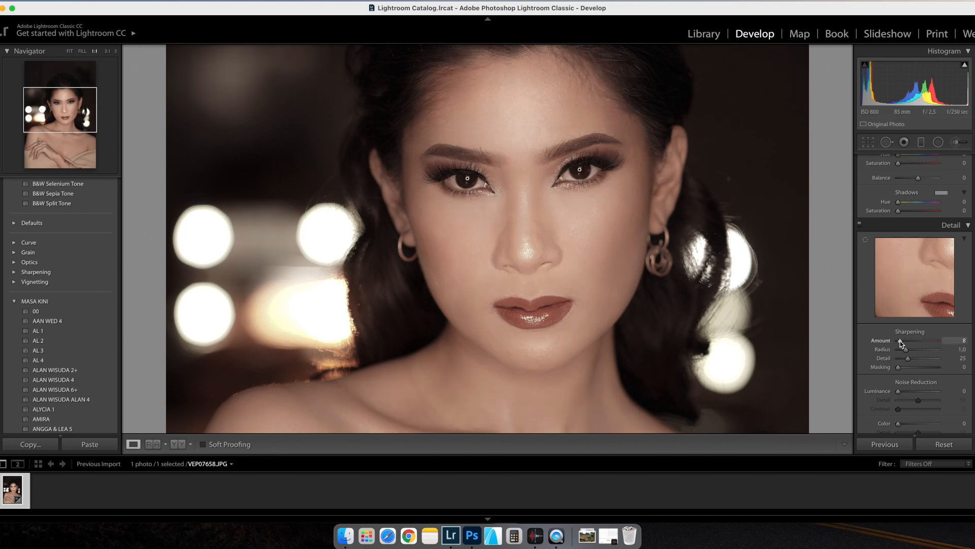
pyautogui.moveTo(906, 351); pyautogui.dragTo(945, 360)
# Test the sharpening Masking at 100 and lower it to 50
pyautogui.moveTo(901, 370); pyautogui.dragTo(971, 370)
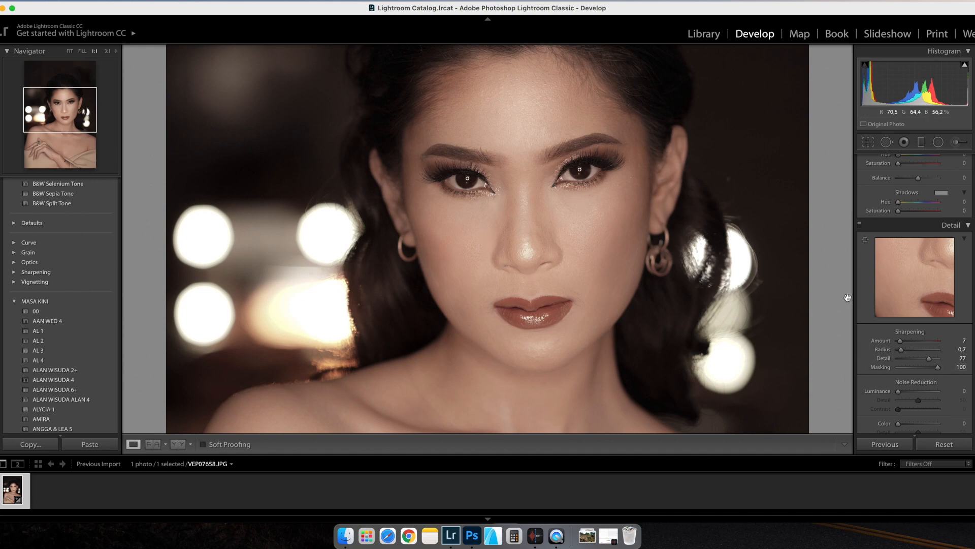
pyautogui.moveTo(937, 368); pyautogui.dragTo(921, 368)
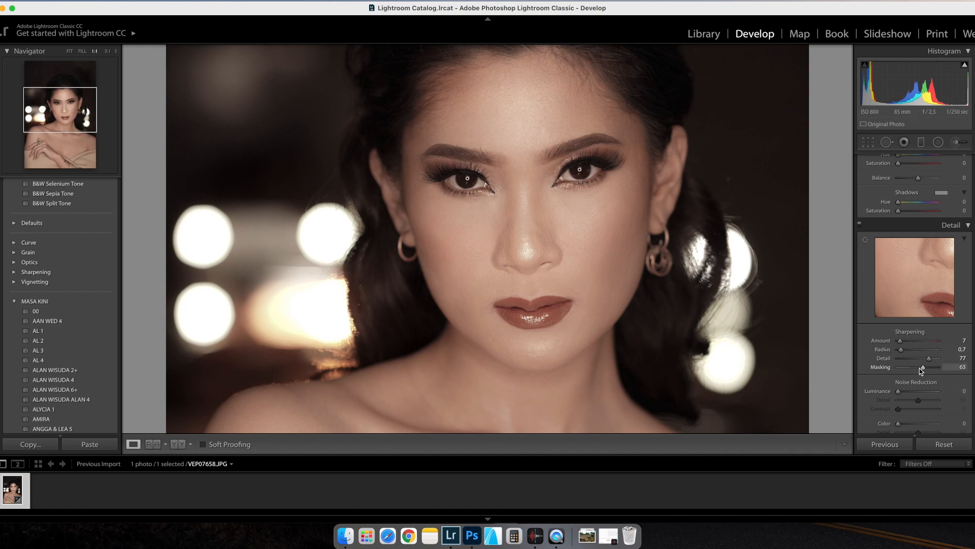
pyautogui.click(964, 368)
pyautogui.write('50')
pyautogui.press('Return')
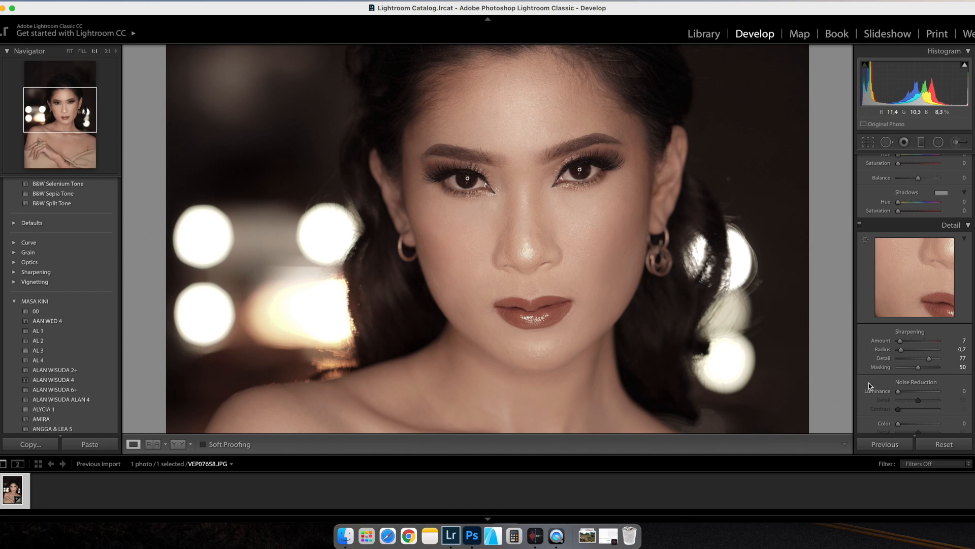
# Set the Luminance noise reduction to 18 with Detail 68, comparing the portrait at close-up and full view
pyautogui.click(609, 300)
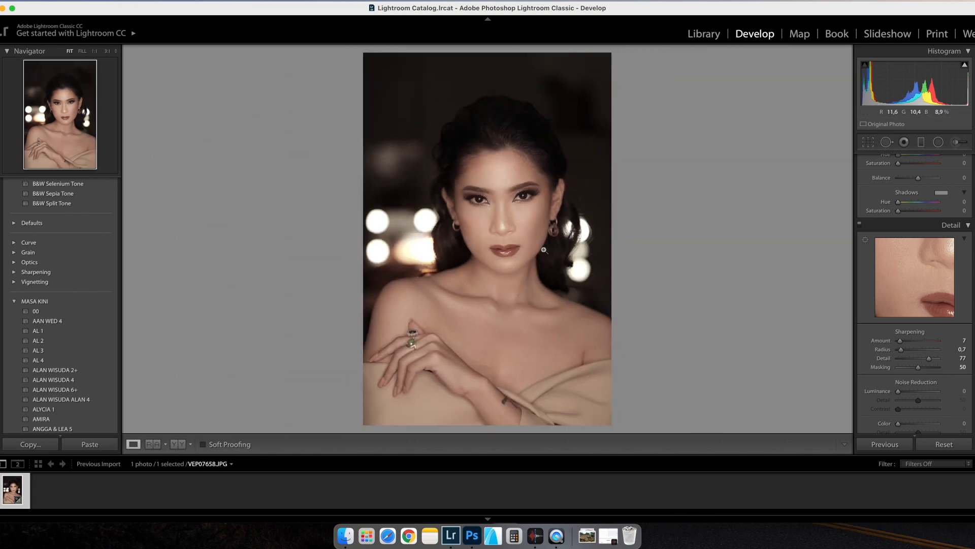
pyautogui.click(624, 300)
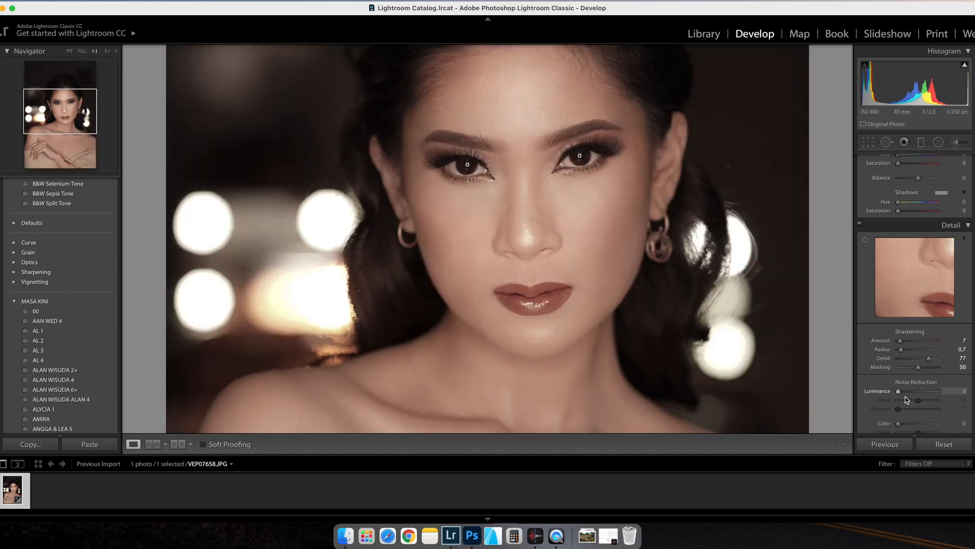
pyautogui.click(904, 391)
pyautogui.moveTo(906, 392); pyautogui.dragTo(970, 393)
pyautogui.click(904, 391)
pyautogui.moveTo(919, 401); pyautogui.dragTo(925, 401)
pyautogui.click(652, 282)
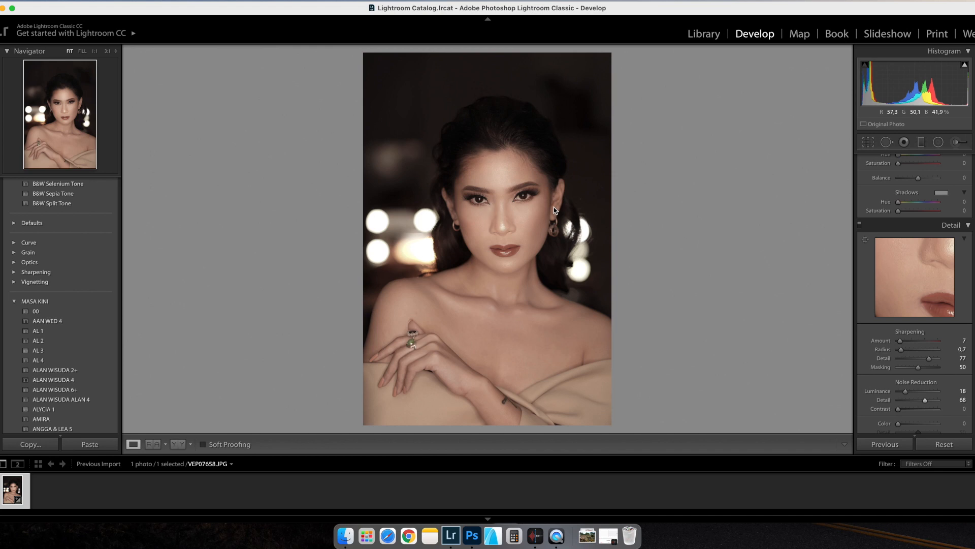
# Brighten the whites of both eyes using a size 2.0 adjustment brush with the Teeth Whitening effect, Exposure 0.40 and Saturation -60
pyautogui.moveTo(973, 221); pyautogui.dragTo(965, 147)
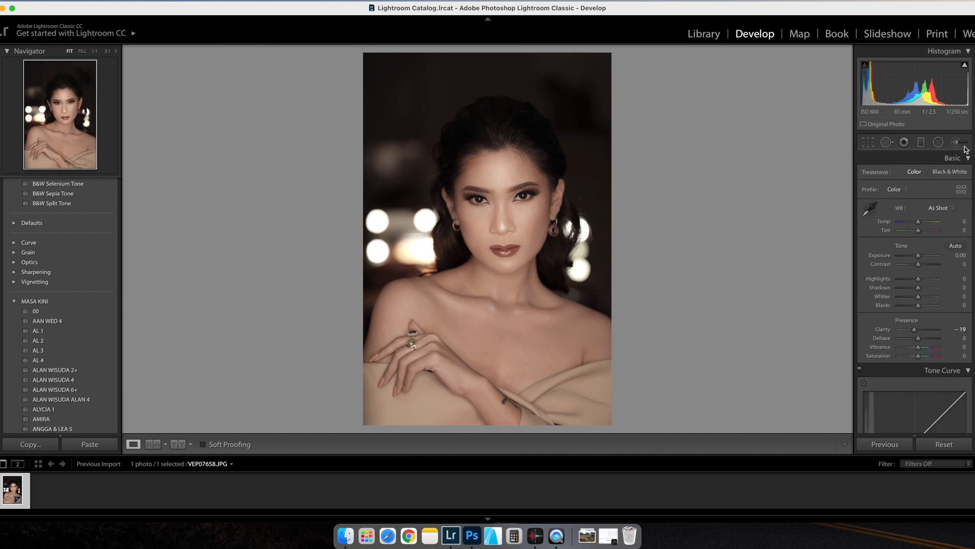
pyautogui.click(496, 203)
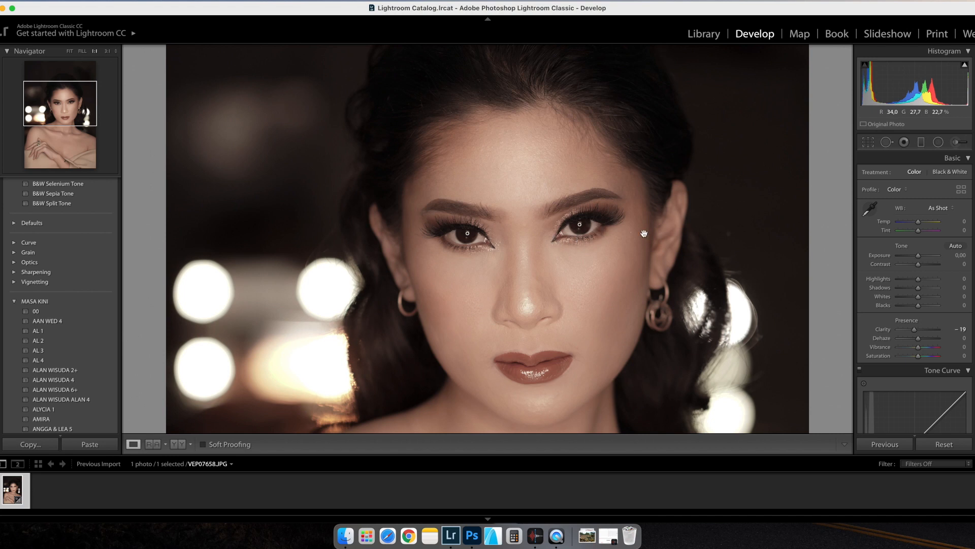
pyautogui.click(954, 144)
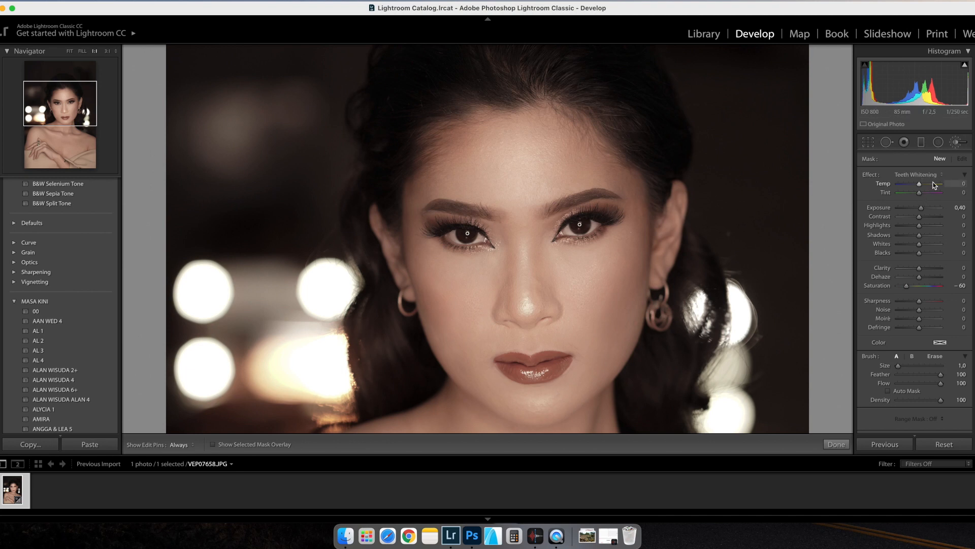
pyautogui.scroll(2, 600, 228)
pyautogui.scroll(-4, 600, 228)
pyautogui.scroll(5, 601, 226)
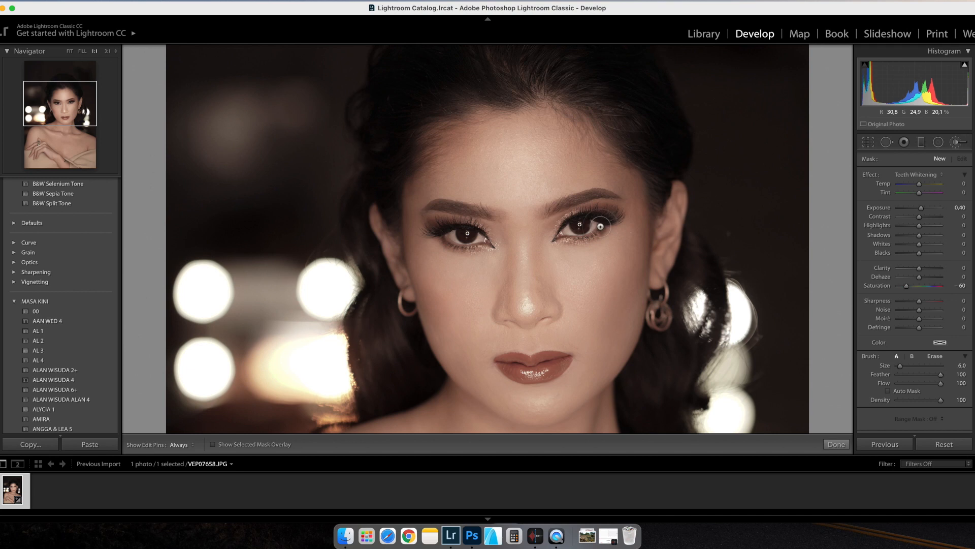
pyautogui.scroll(-2, 600, 226)
pyautogui.scroll(-3, 599, 227)
pyautogui.moveTo(595, 224); pyautogui.dragTo(566, 233)
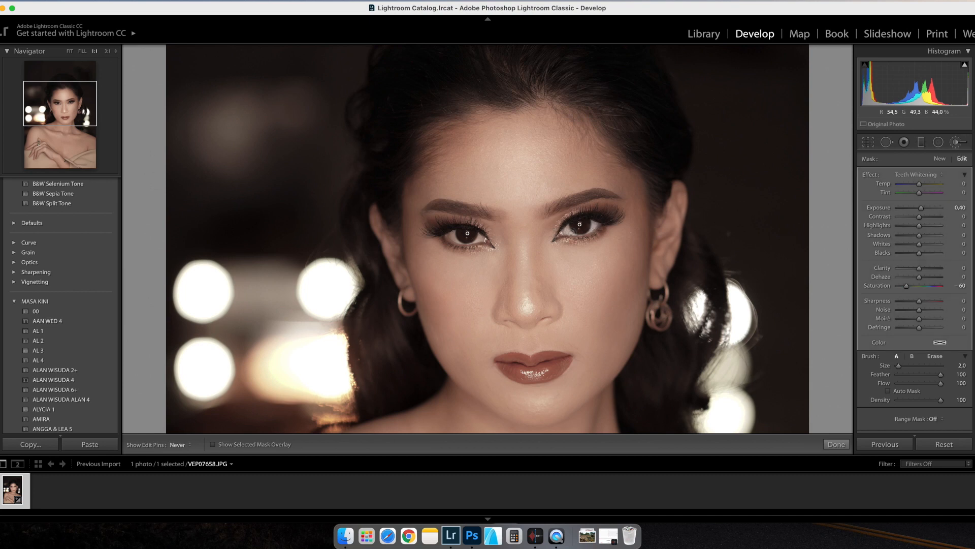
pyautogui.moveTo(448, 236); pyautogui.dragTo(486, 239)
pyautogui.click(956, 143)
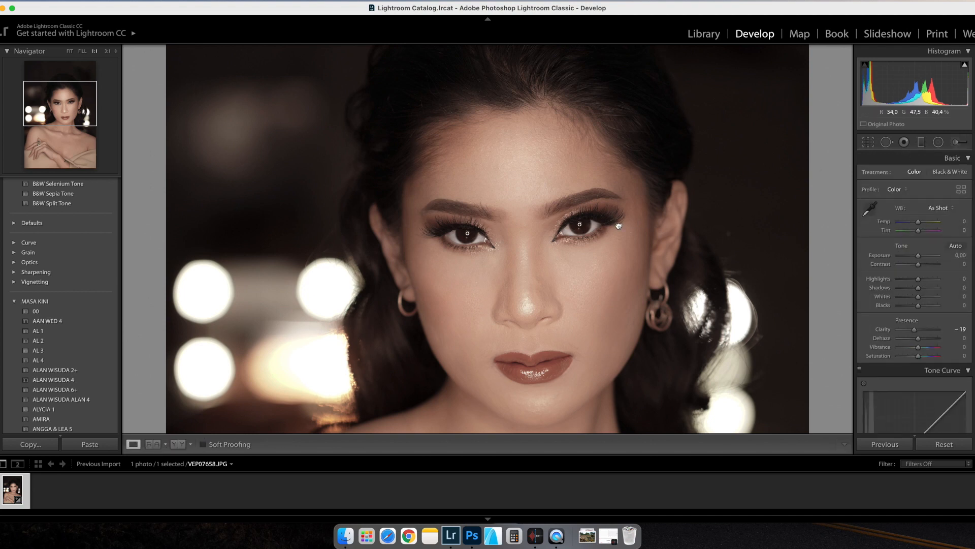
pyautogui.click(618, 228)
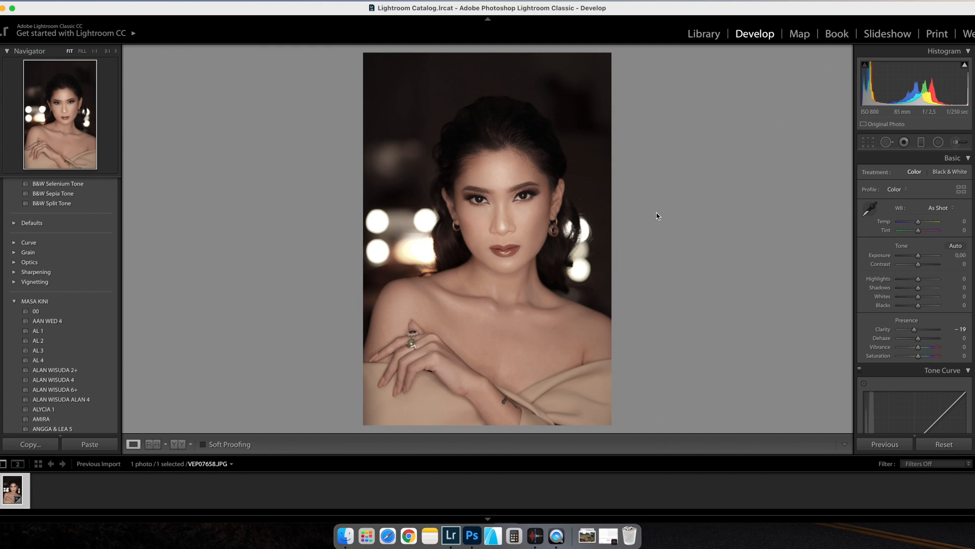
# Raise the Exposure to +0.15 and shift the orange tones to Hue +3 and Saturation +1
pyautogui.moveTo(918, 255); pyautogui.dragTo(919, 255)
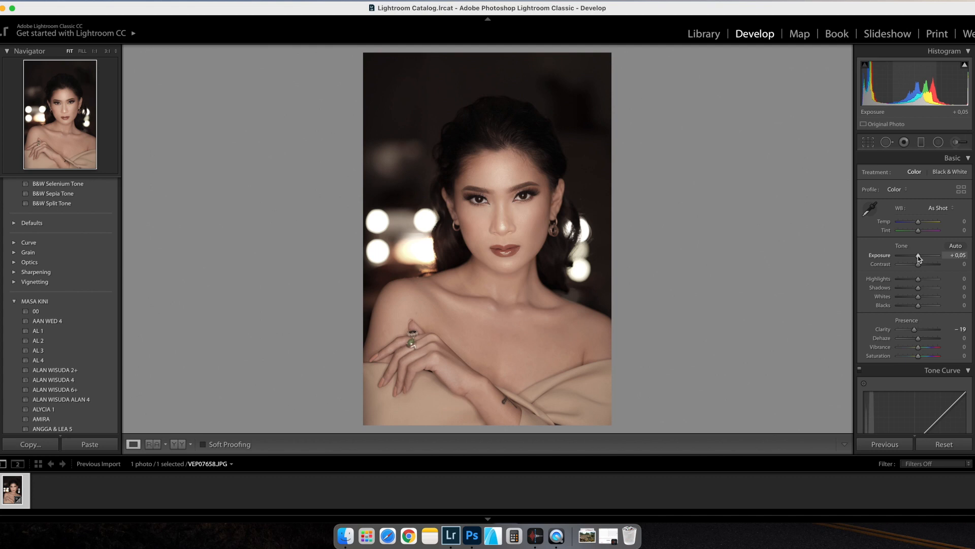
pyautogui.moveTo(918, 255); pyautogui.dragTo(918, 256)
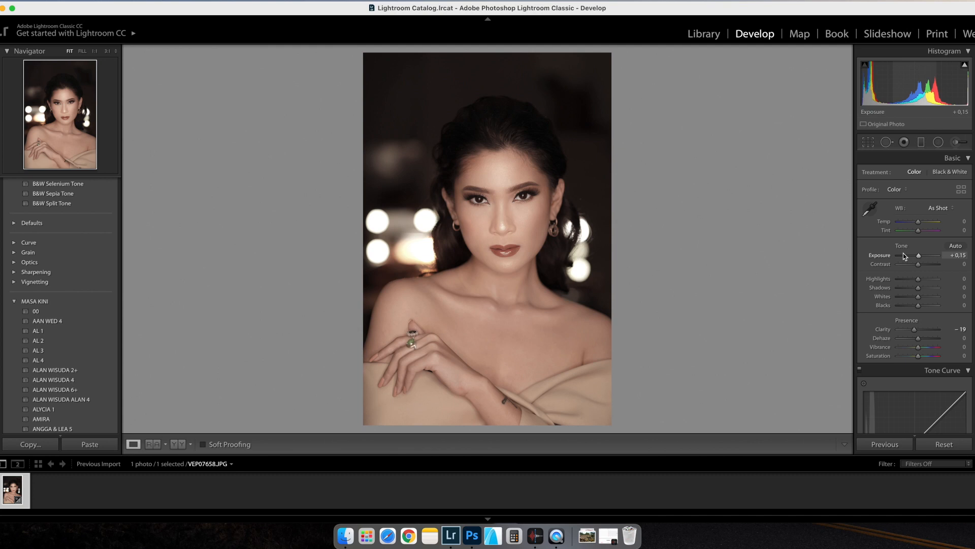
pyautogui.scroll(-8, 899, 345)
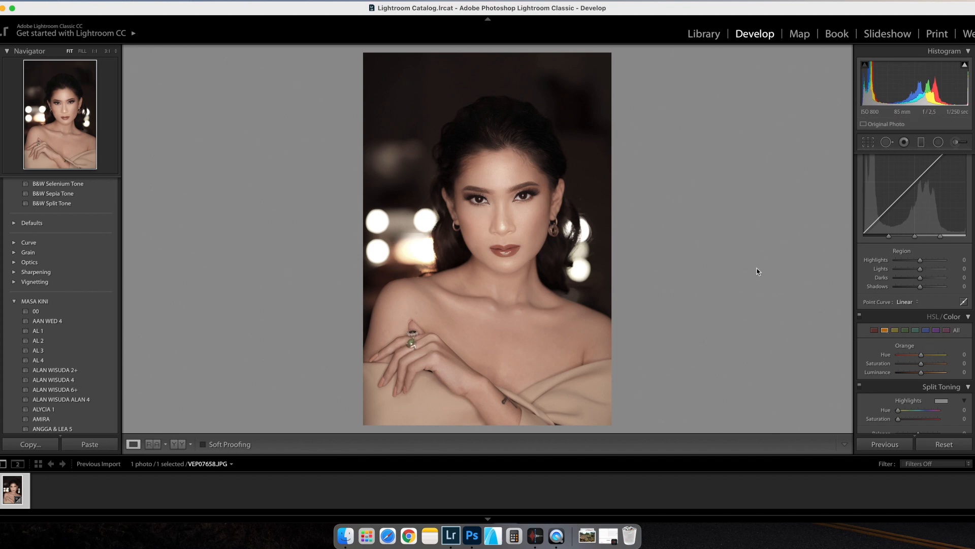
pyautogui.moveTo(921, 364)
pyautogui.mouseDown()
pyautogui.moveTo(882, 365)
pyautogui.moveTo(924, 365)
pyautogui.moveTo(923, 354)
pyautogui.mouseUp()
# Set the red tones to Hue -31, Saturation -20 and Luminance -32, and compare the portrait before and after
pyautogui.scroll(-2, 915, 295)
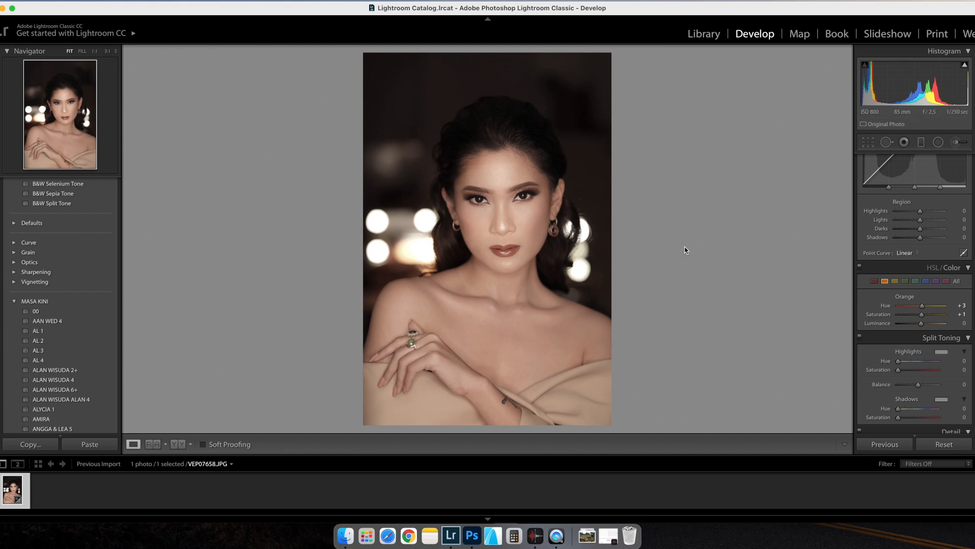
pyautogui.click(873, 282)
pyautogui.moveTo(927, 306)
pyautogui.mouseDown()
pyautogui.moveTo(909, 304)
pyautogui.moveTo(943, 304)
pyautogui.moveTo(910, 303)
pyautogui.mouseUp()
pyautogui.moveTo(911, 307)
pyautogui.mouseDown()
pyautogui.moveTo(930, 316)
pyautogui.moveTo(915, 325)
pyautogui.mouseUp()
pyautogui.scroll(8, 936, 217)
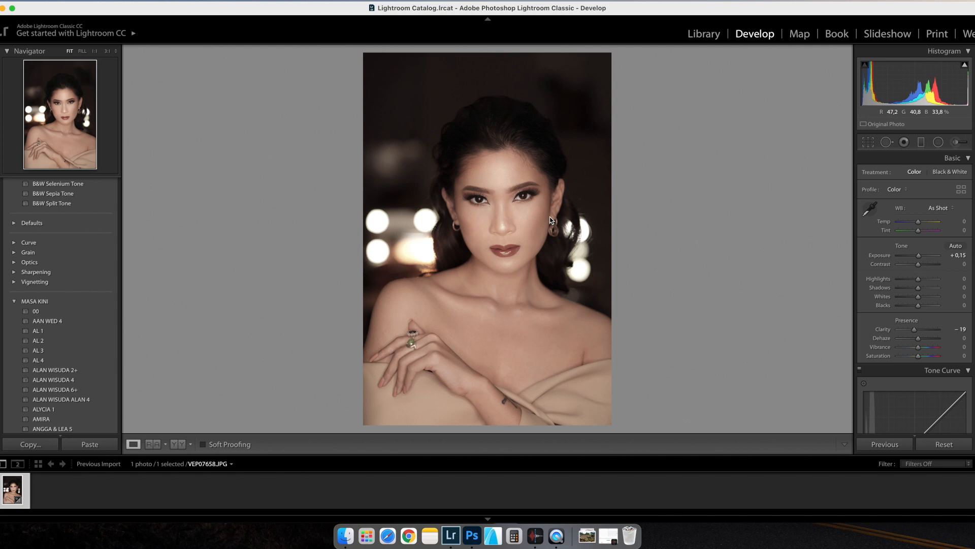
pyautogui.click(177, 444)
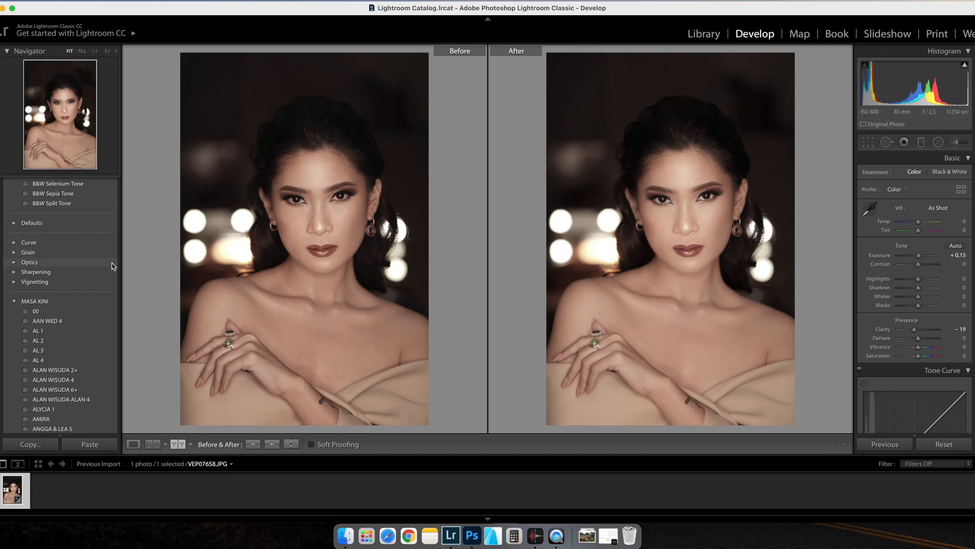
# Create a develop preset named "portrait 1" in the MASA KINI group, keeping the default selection of settings
pyautogui.scroll(4, 50, 203)
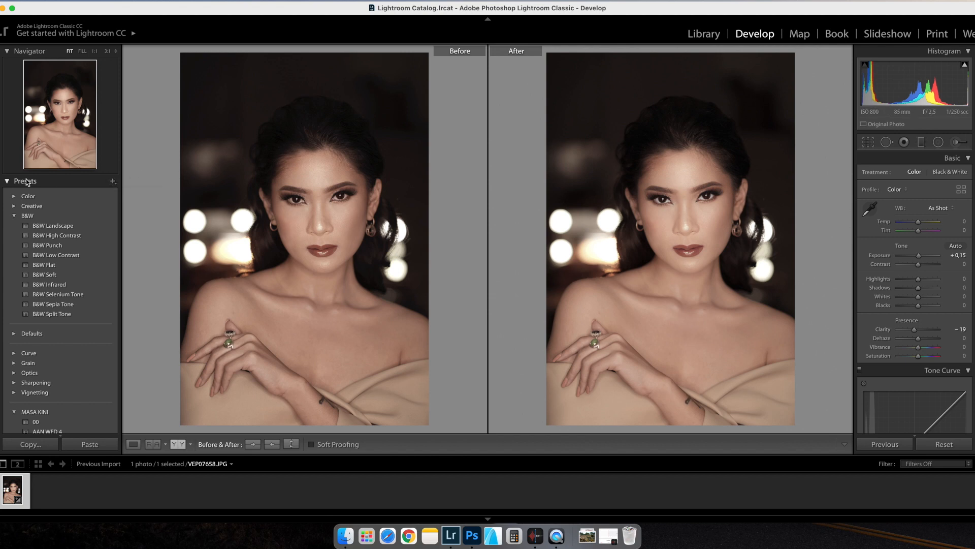
pyautogui.click(113, 181)
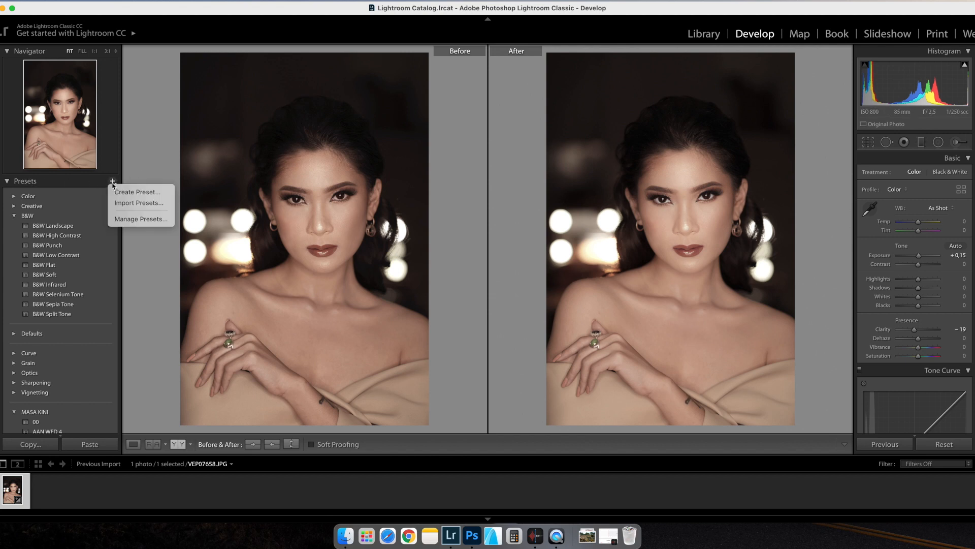
pyautogui.click(138, 193)
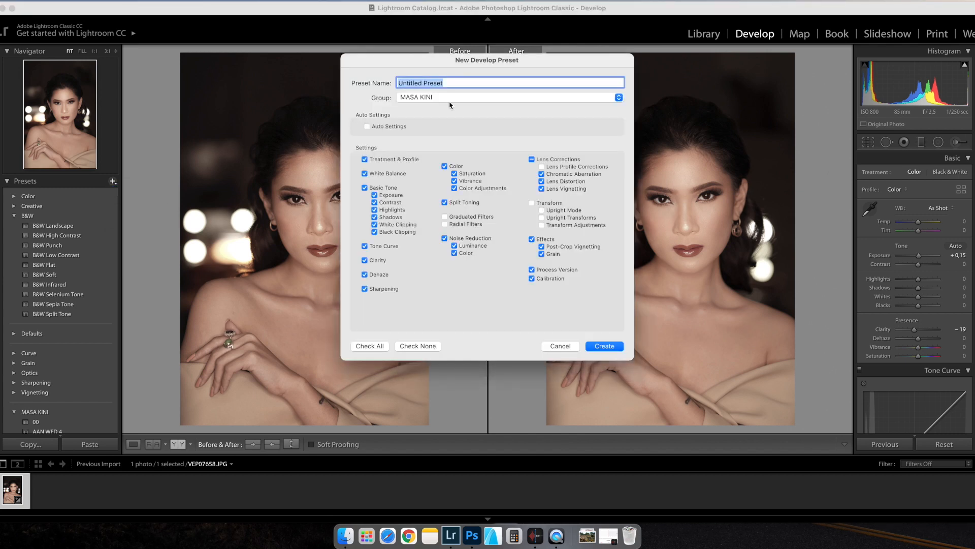
pyautogui.write('po')
pyautogui.write('r')
pyautogui.write('rtra')
pyautogui.write('it')
pyautogui.write(' 1')
pyautogui.click(417, 100)
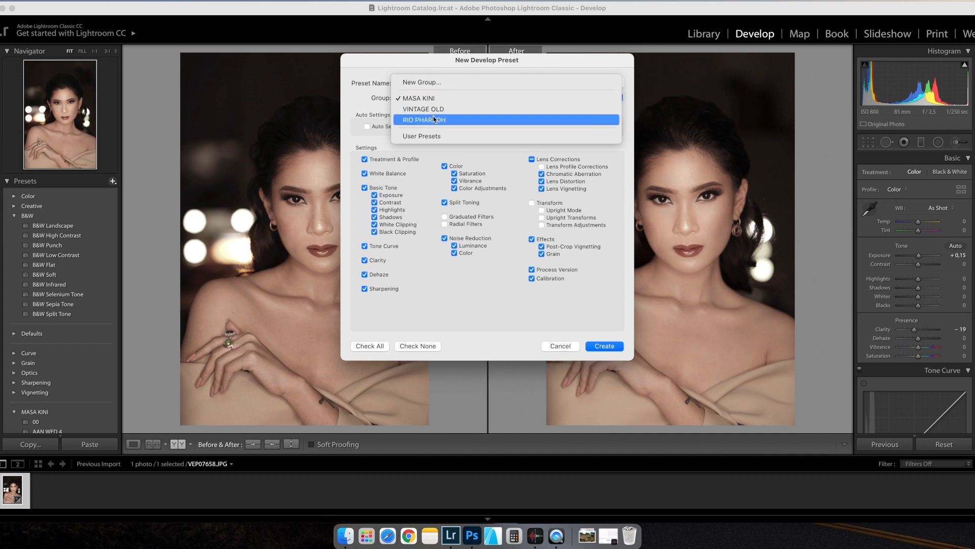
pyautogui.click(427, 98)
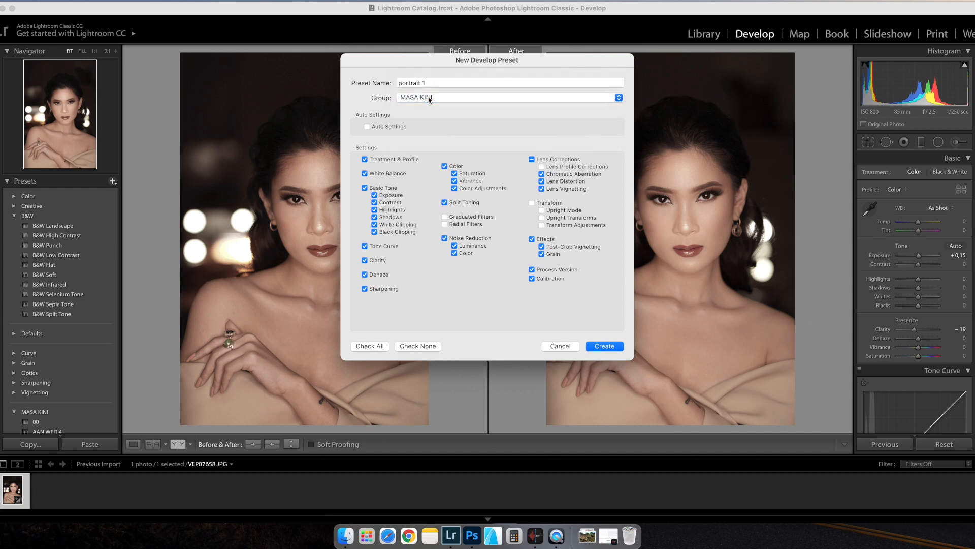
pyautogui.click(605, 346)
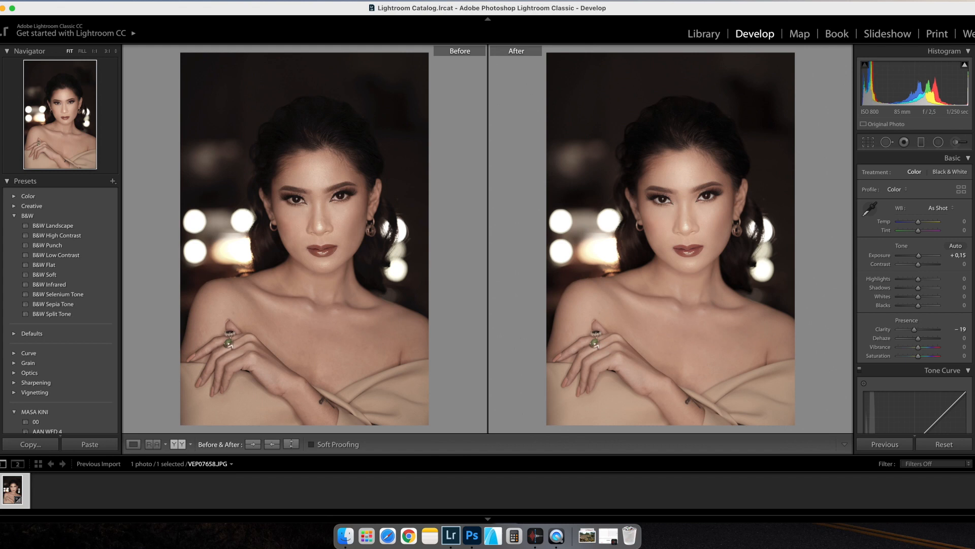
# Browse the MASA KINI preset group to locate the portrait 1 preset
pyautogui.moveTo(1, 182); pyautogui.dragTo(5, 182)
pyautogui.scroll(-2, 24, 338)
pyautogui.click(14, 387)
pyautogui.click(14, 397)
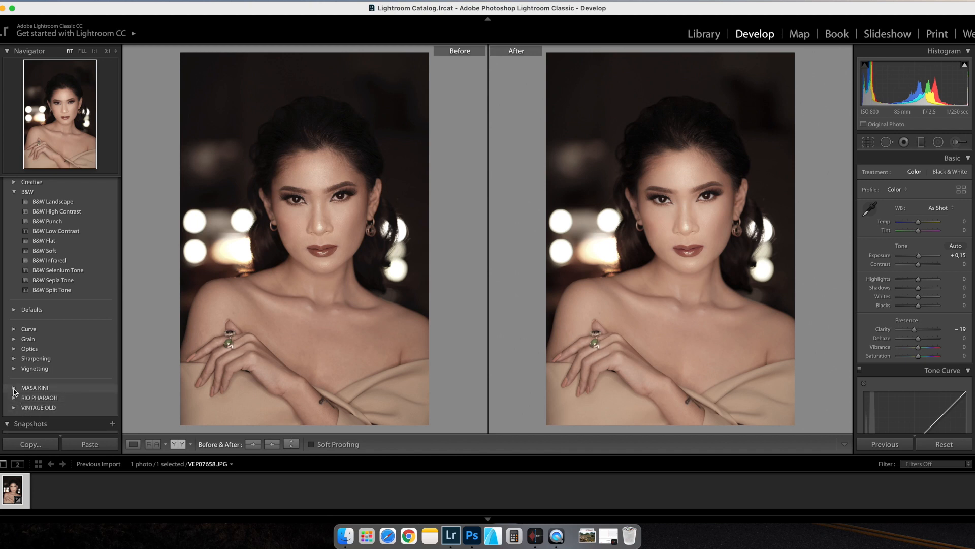
pyautogui.click(14, 388)
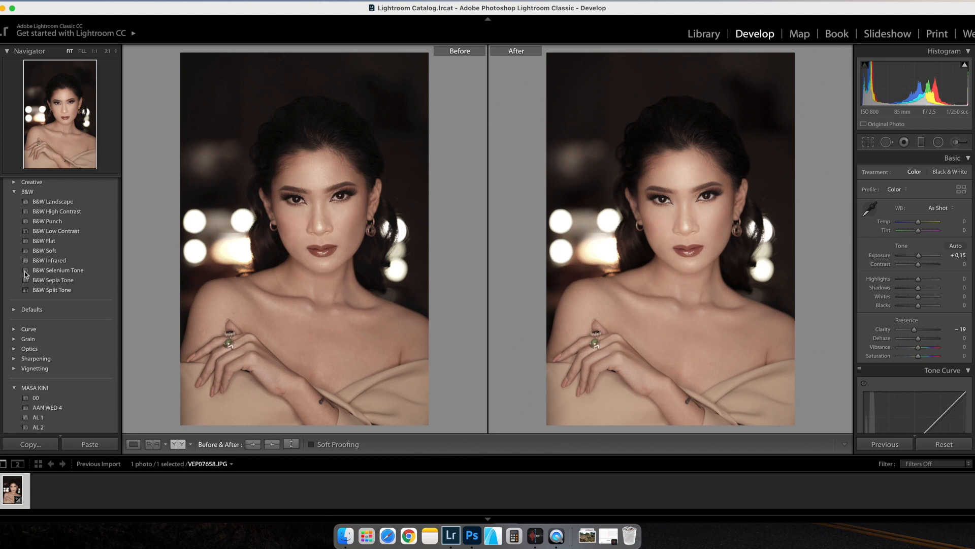
pyautogui.scroll(-15, 4, 249)
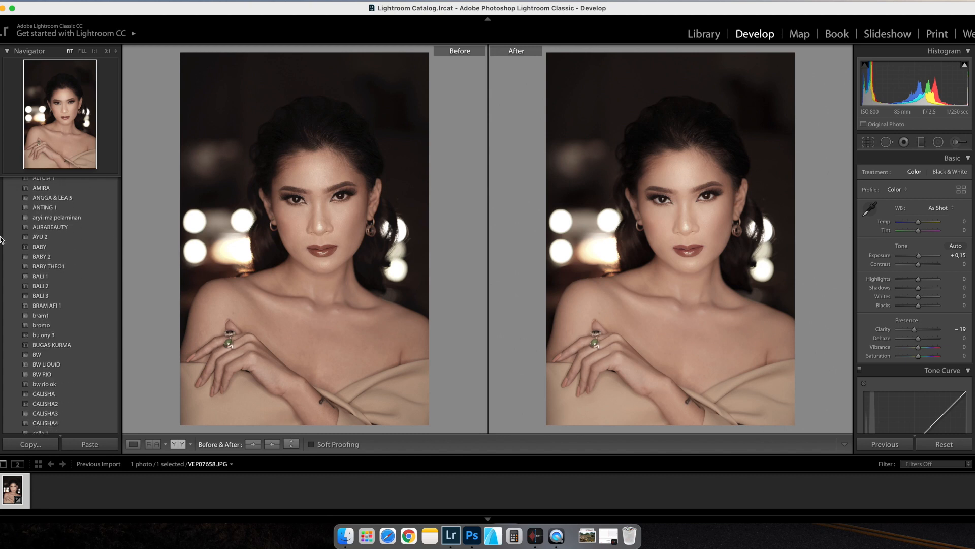
pyautogui.scroll(-15, 5, 275)
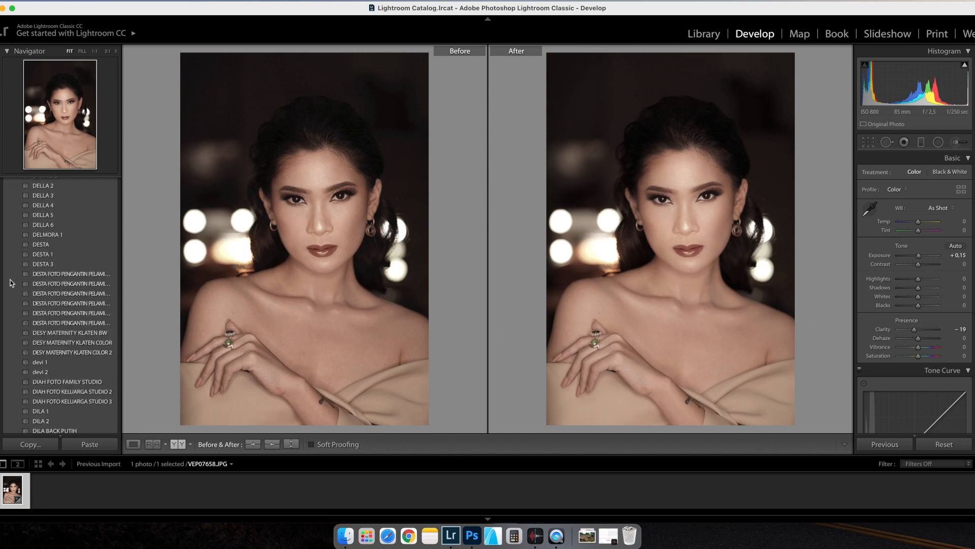
pyautogui.scroll(-15, 17, 305)
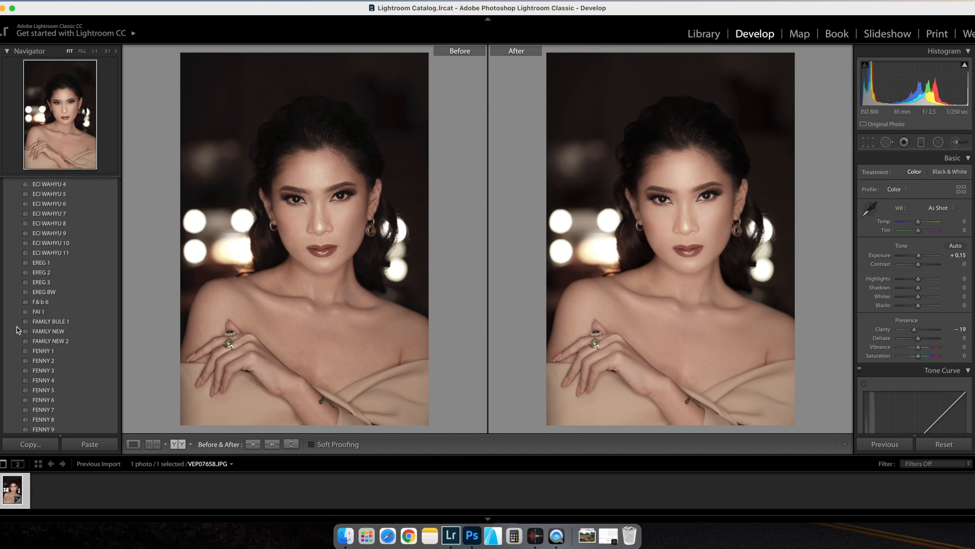
pyautogui.scroll(-20, 20, 344)
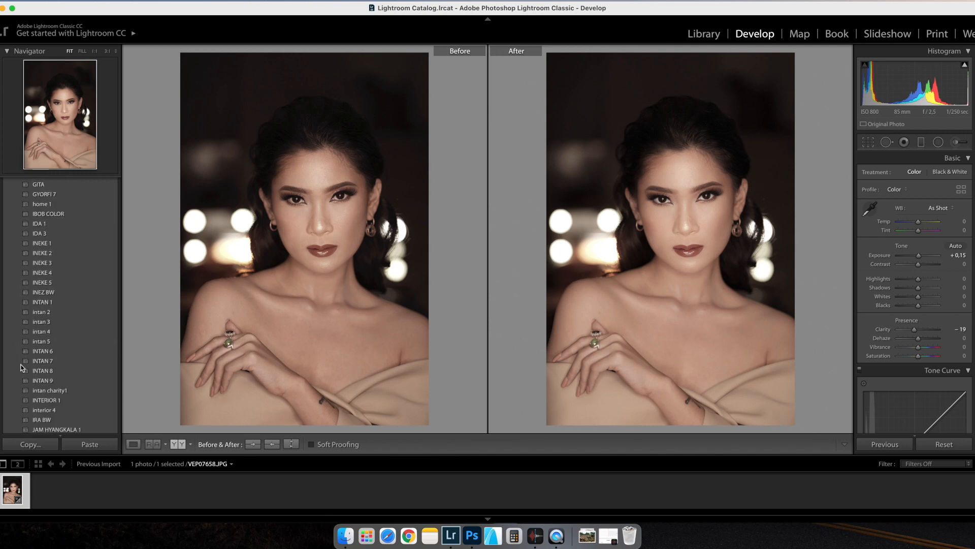
pyautogui.scroll(3, 26, 404)
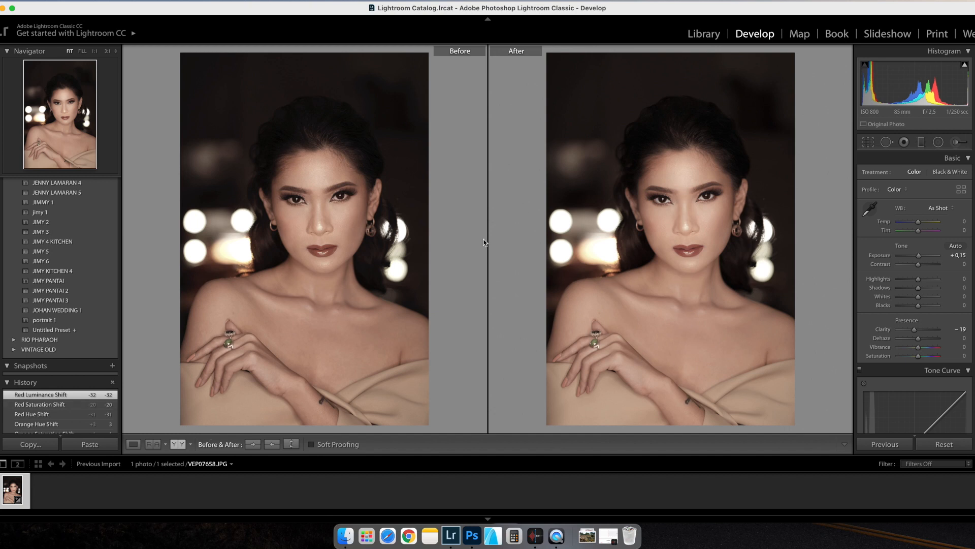
# Show only the edited photo, reset all its develop settings and apply the portrait 1 preset as a test
pyautogui.click(133, 444)
pyautogui.click(942, 445)
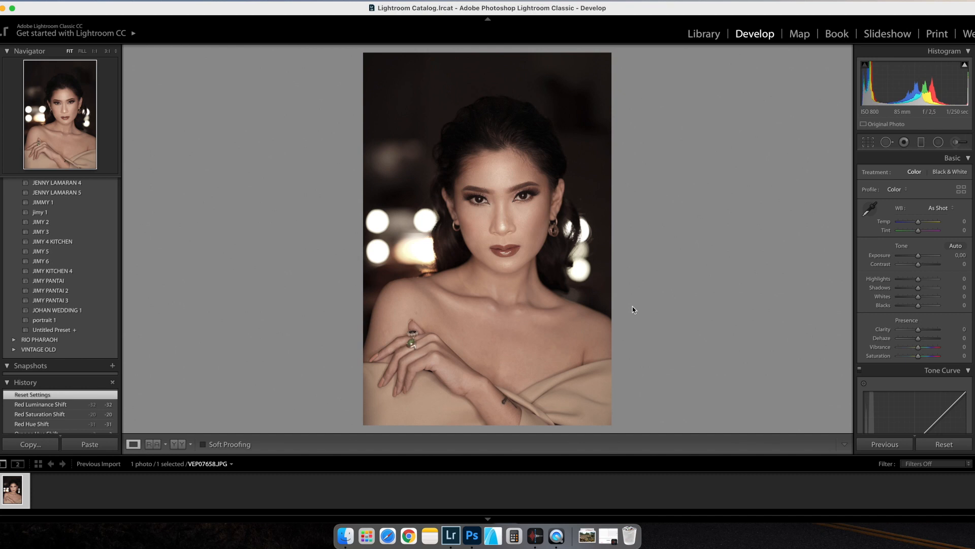
pyautogui.click(53, 320)
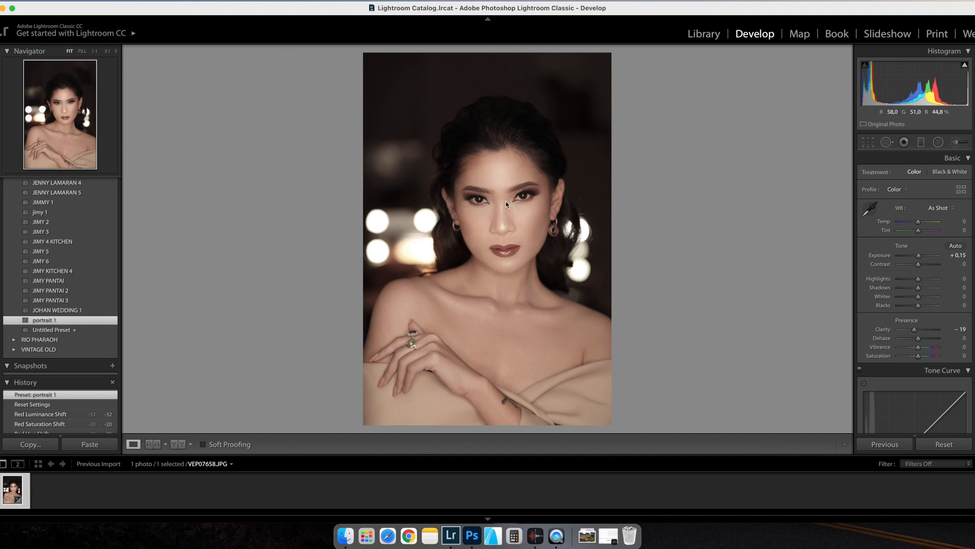
# Undo the preset application and the settings reset, and show the before and after versions side by side
pyautogui.press('super+z')
pyautogui.press('super+z')
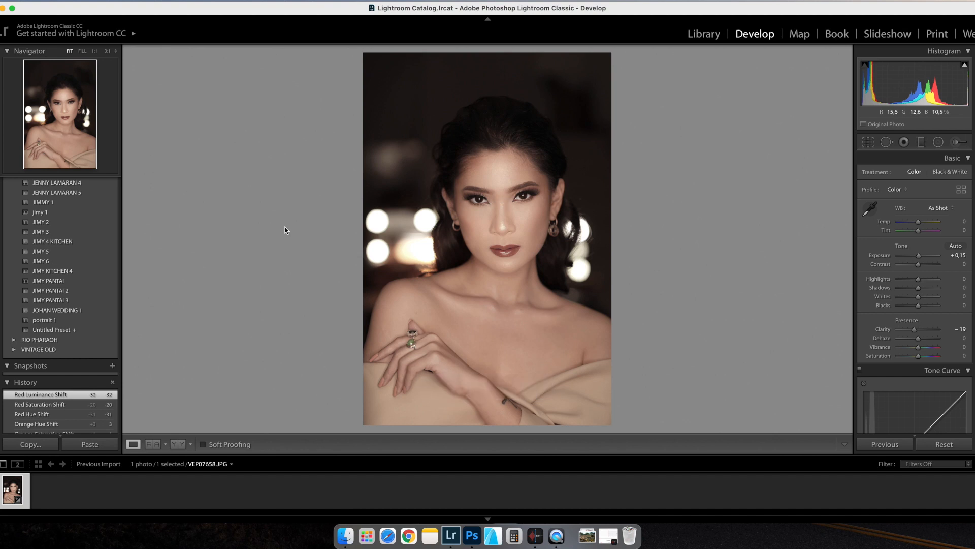
pyautogui.press('y')
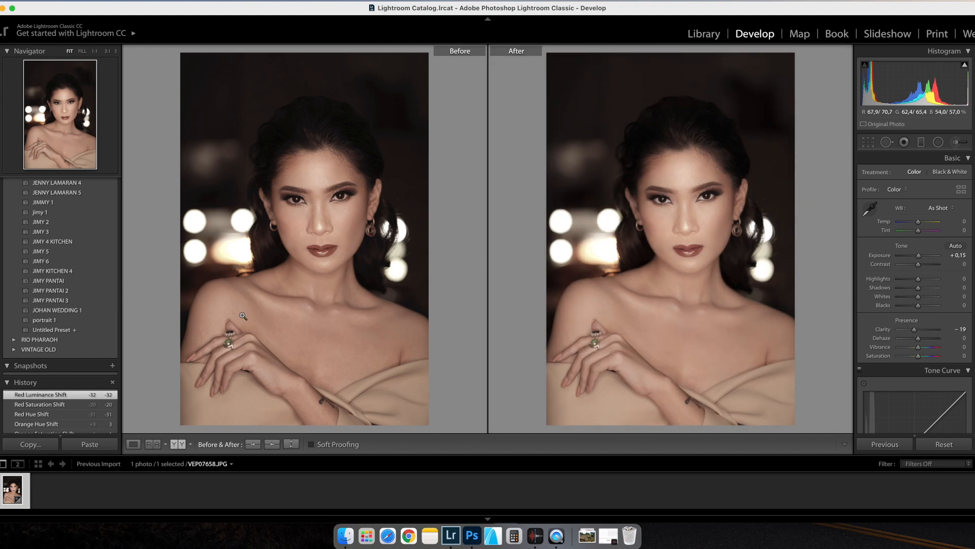